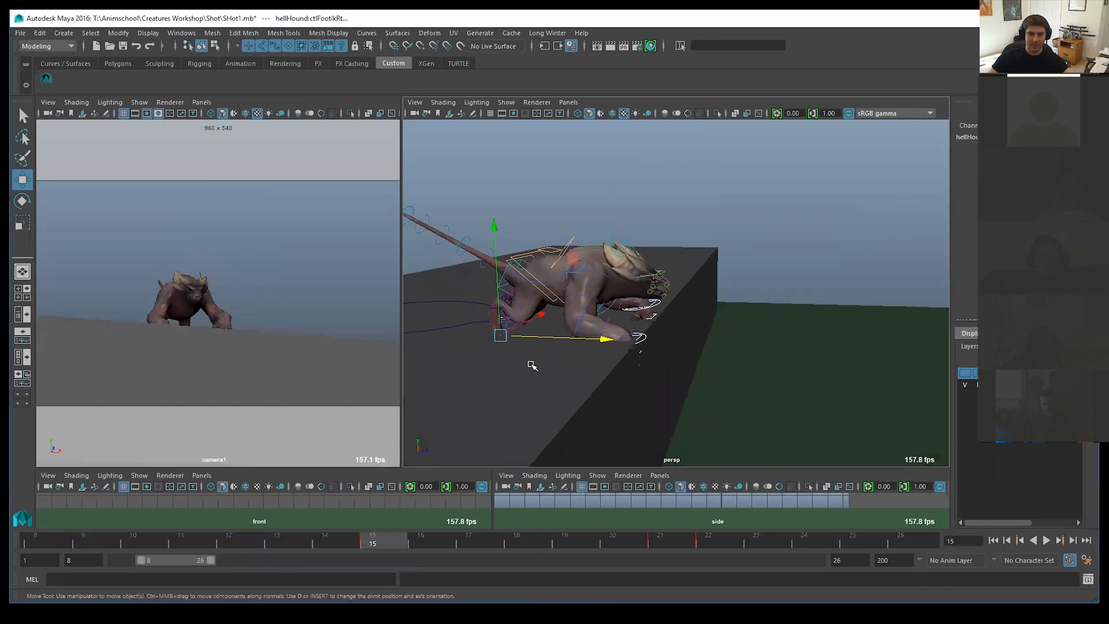
Step: At frame 15, raise the creature's right hand control and rotate the hand at the wrist
left_click_drag(599, 369, 761, 370, "alt")
left_click(679, 367)
left_click_drag(661, 267, 660, 240)
key("e")
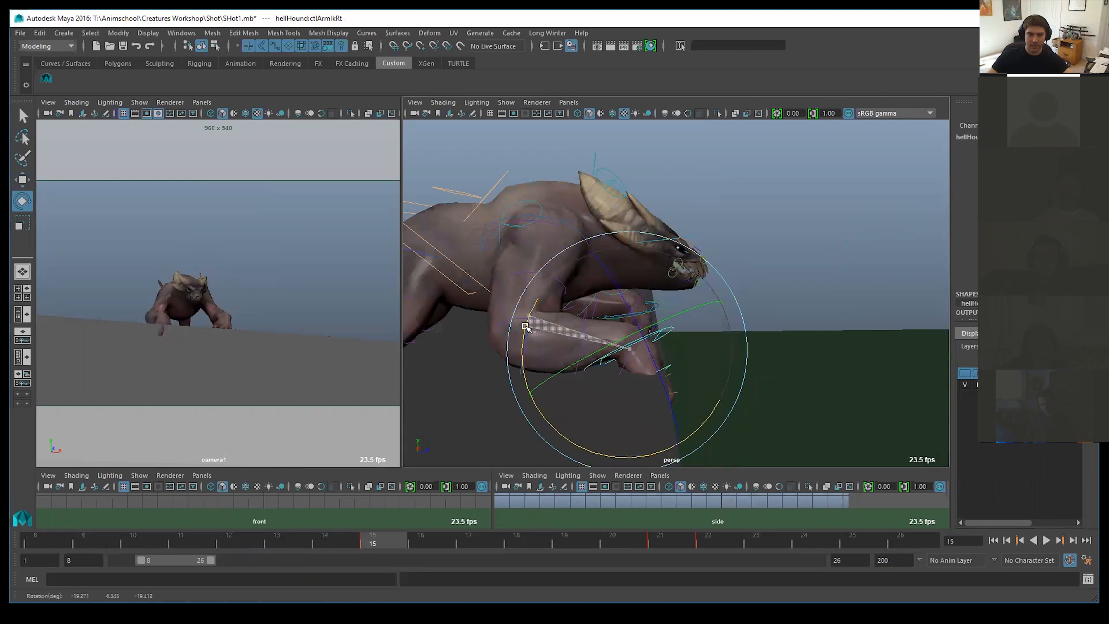
left_click_drag(576, 351, 683, 315)
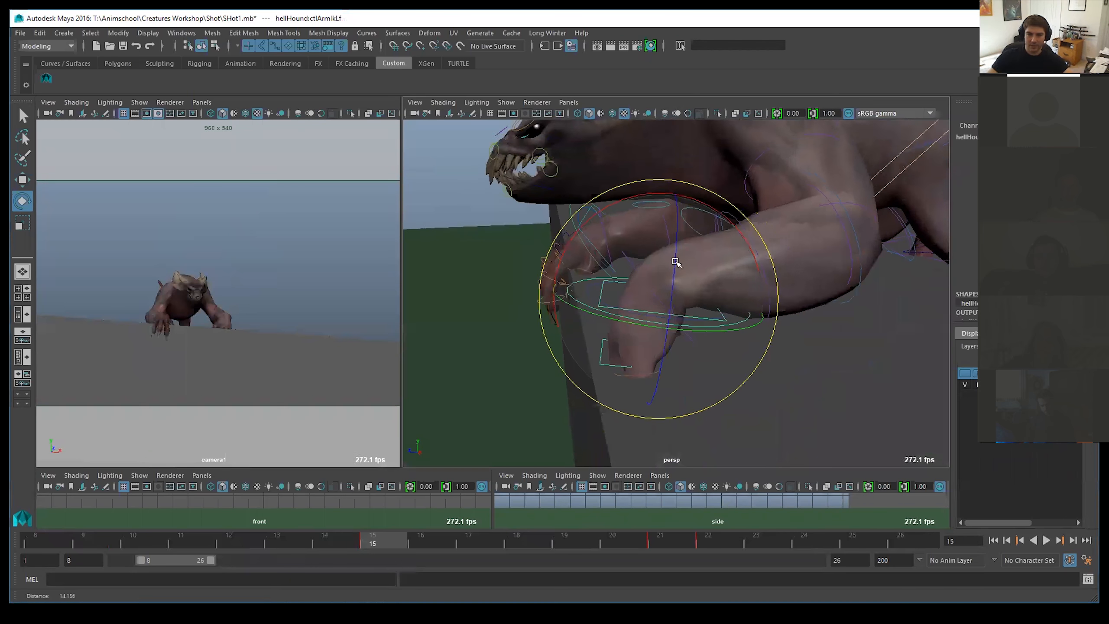
Step: Rotate the left hand control to level the hand forward and move it back toward the body
left_click_drag(644, 193, 775, 273)
key("w")
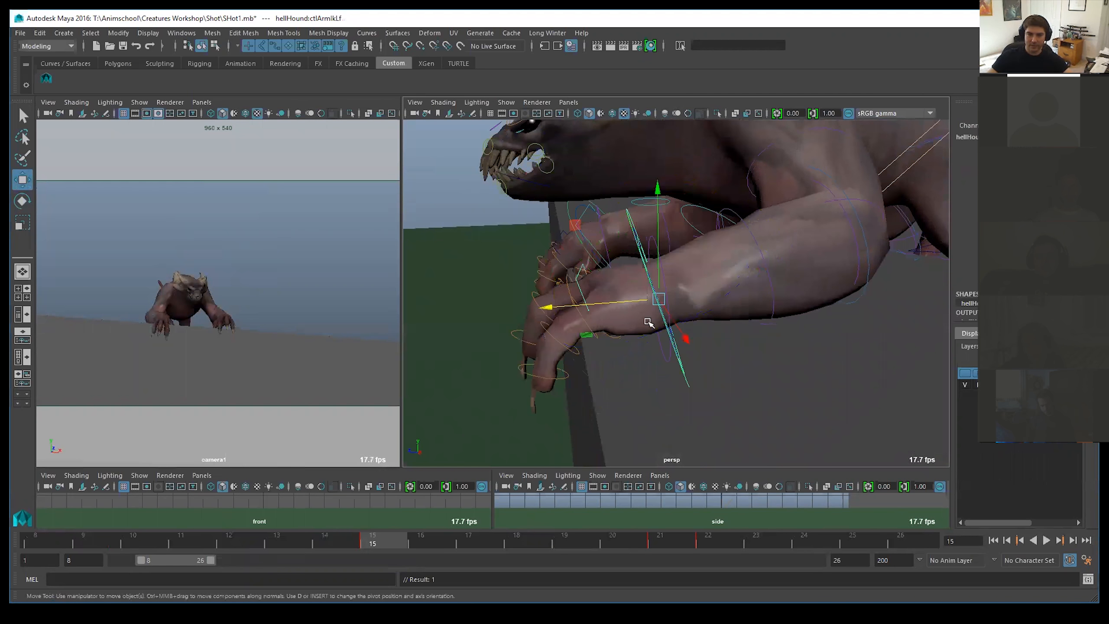
left_click_drag(627, 307, 737, 266)
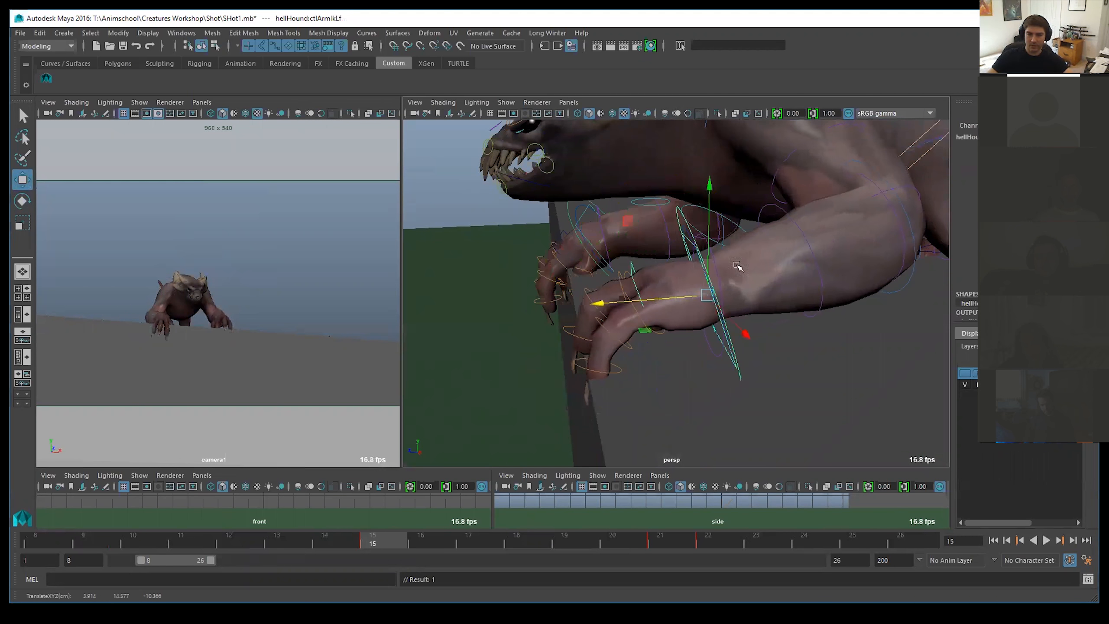
Step: Select the left hand's finger controls together and rotate them to straighten the fingers forward
left_click_drag(533, 244, 810, 295)
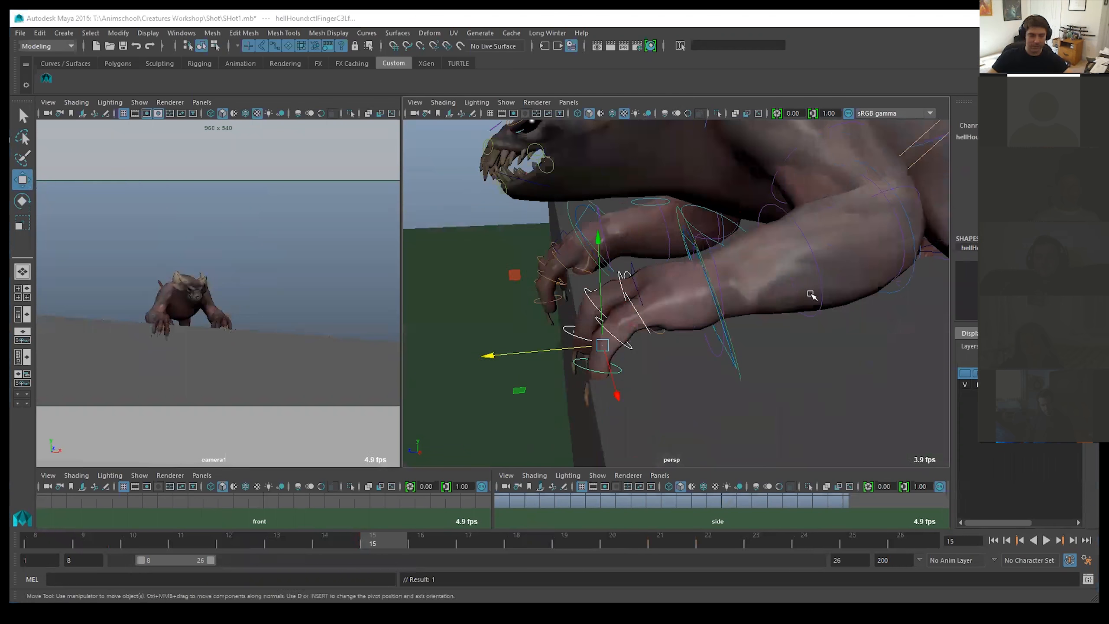
key("e")
left_click_drag(649, 253, 694, 280)
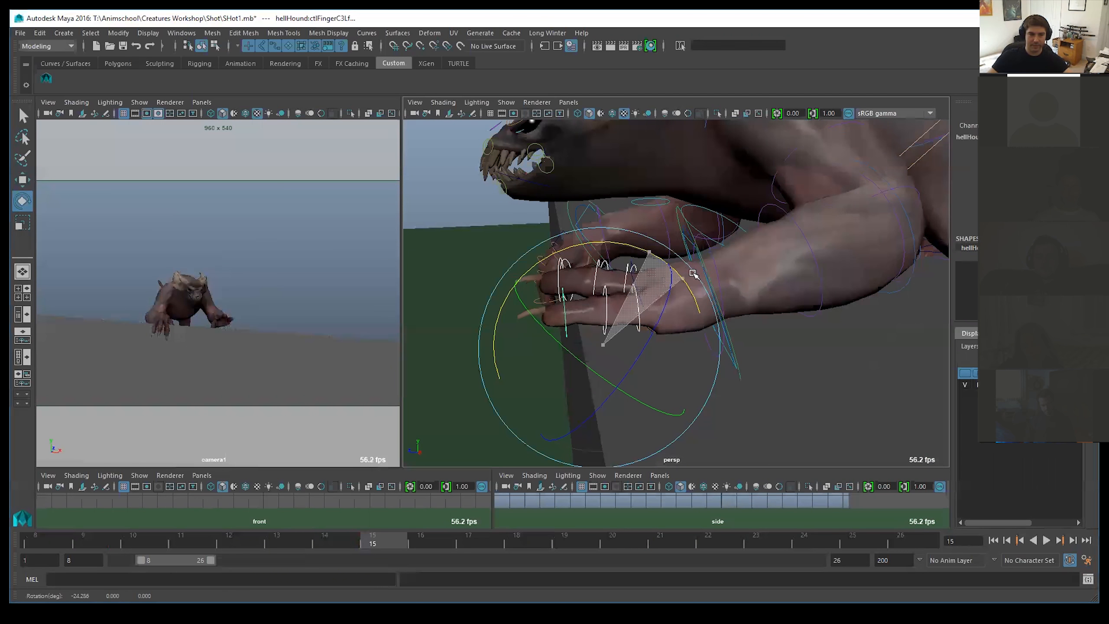
Step: Lower the left hand control toward the ledge and adjust its placement so the hand plants on the surface
left_click(712, 304)
key("w")
left_click_drag(712, 197, 713, 243)
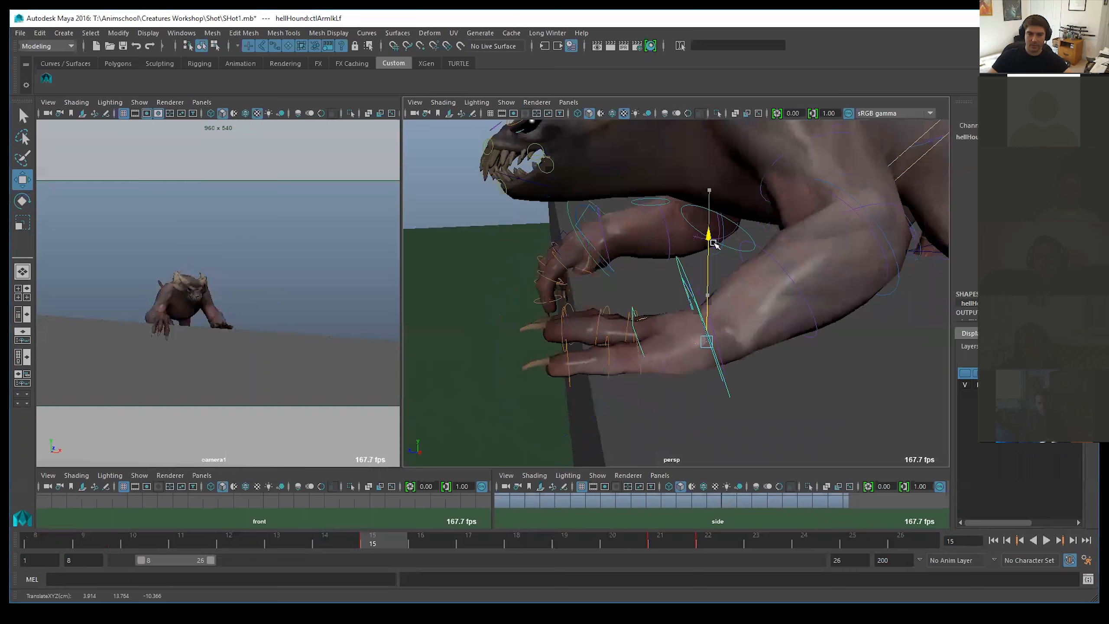
left_click_drag(658, 349, 735, 298)
key("e")
middle_click_drag(735, 298, 633, 306, "alt")
right_click_drag(633, 306, 680, 332, "alt")
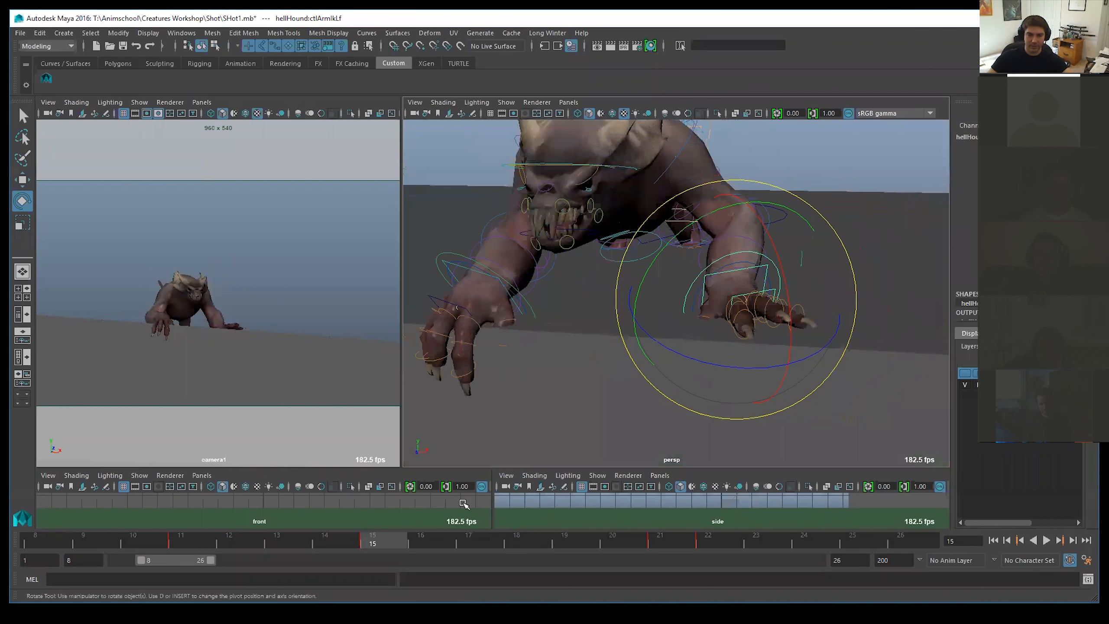
Step: Retime the left hand control's key from frame 15 to frame 13
left_click(382, 544)
left_click(376, 547, "shift")
left_click_drag(376, 547, 306, 542)
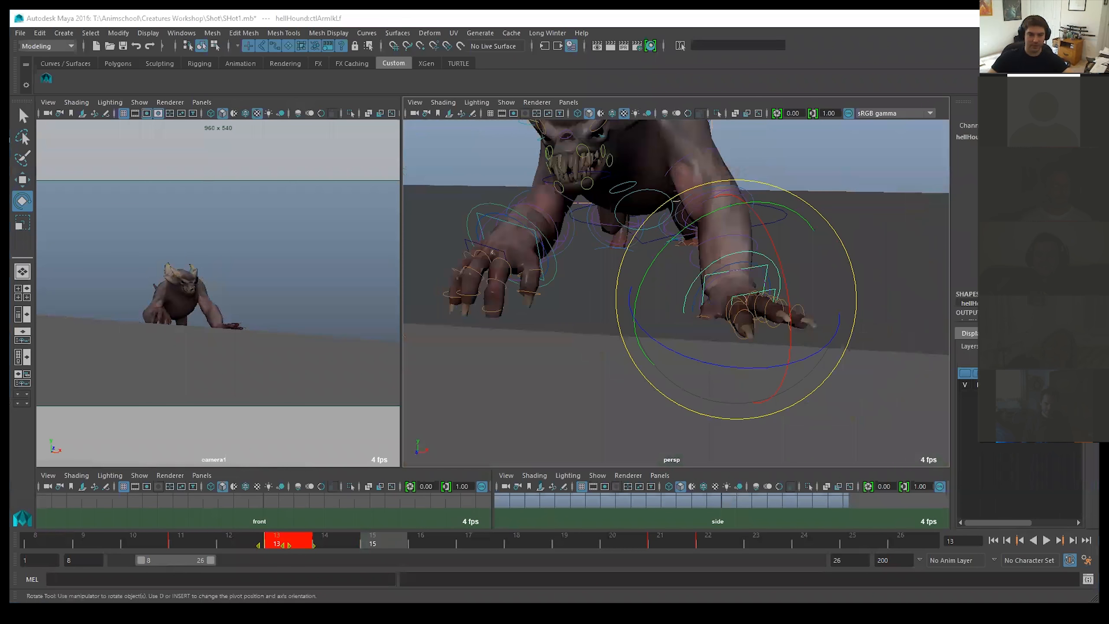
Step: Select the right hand control and retime its frame 15 key to frame 17
left_click(508, 223)
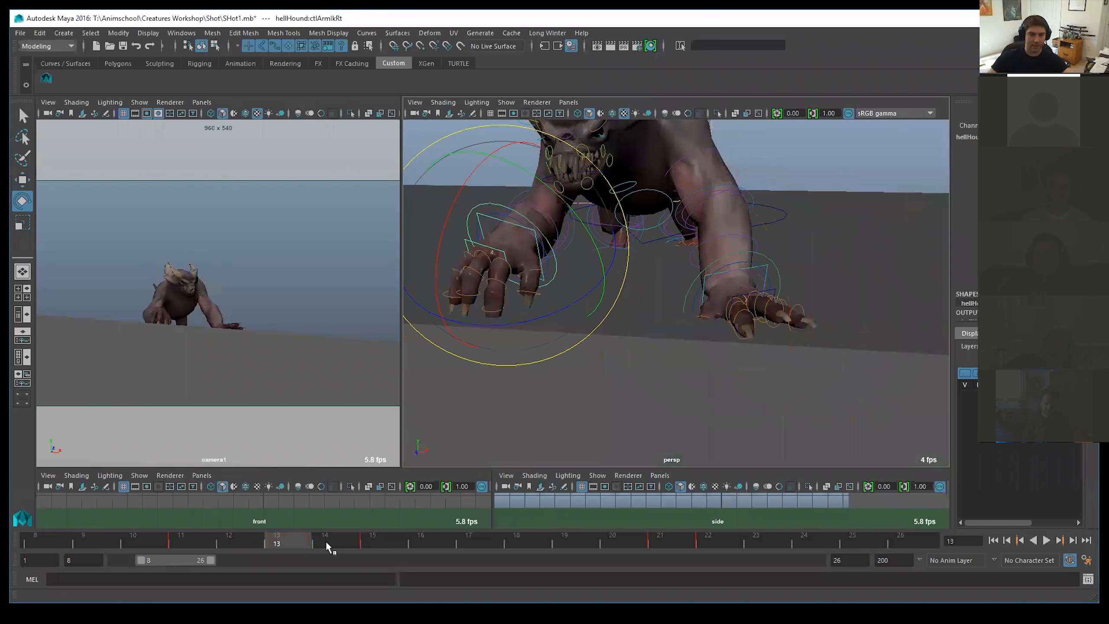
left_click(400, 544)
left_click(399, 544, "shift")
left_click_drag(399, 544, 448, 546)
left_click_drag(546, 323, 675, 324, "alt")
Step: Step back through the last changes and review the hands' landing by scrubbing the animation to frame 17
key("ctrl+z")
key("ctrl+z")
key("ctrl+z")
key("alt+v")
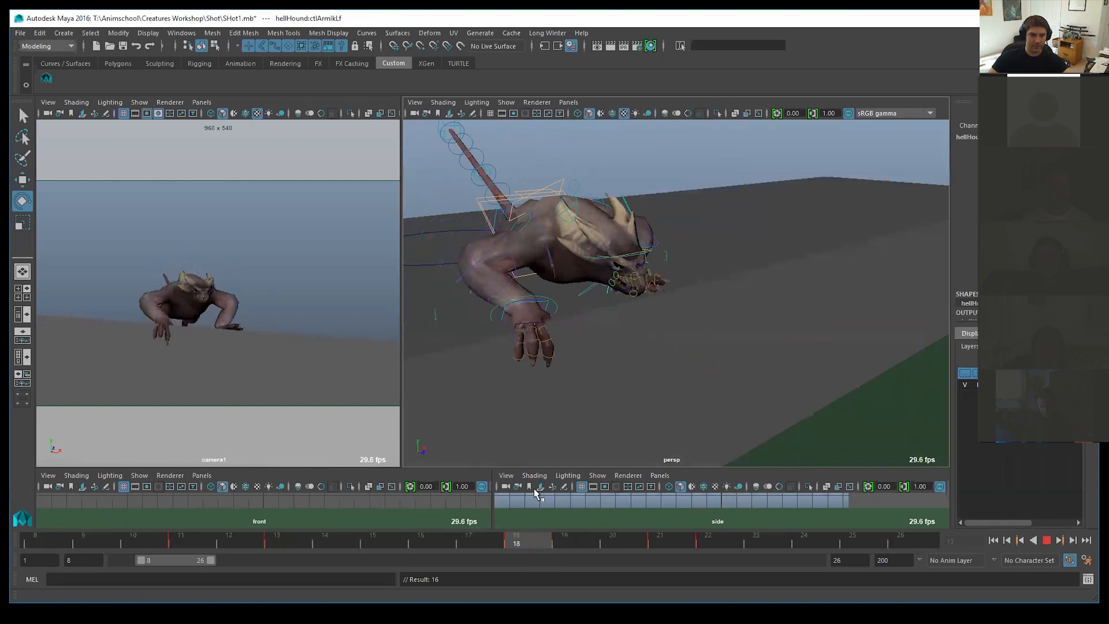
left_click_drag(819, 458, 171, 476)
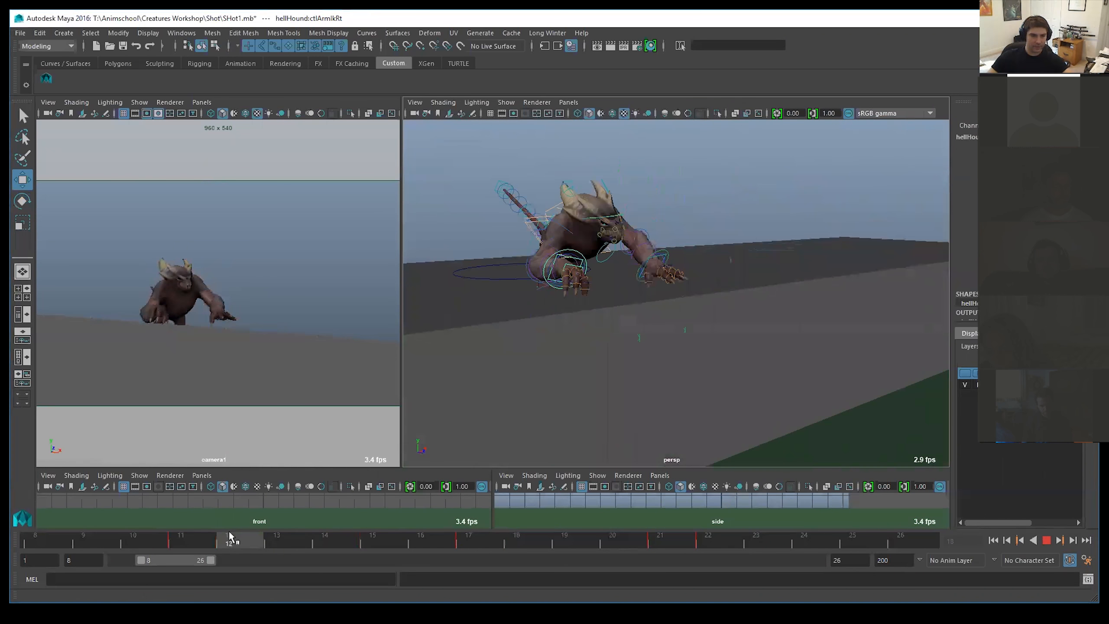
left_click_drag(227, 533, 465, 520)
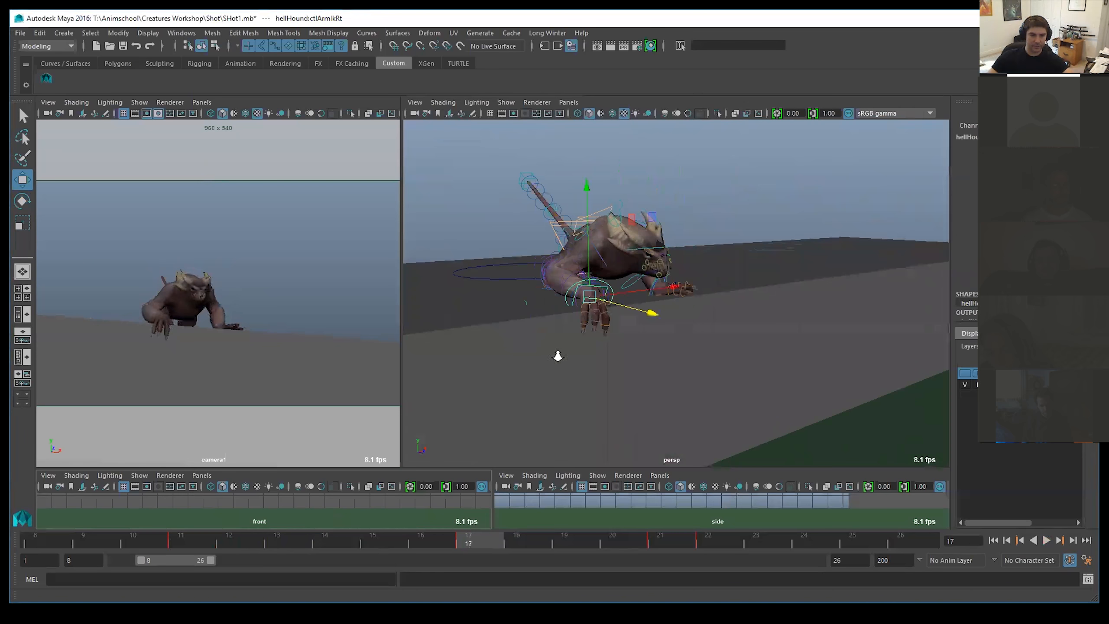
Step: Rotate the right hand control at frame 17 to adjust the angle of the reaching hand
right_click_drag(559, 354, 695, 364, "alt")
scroll(655, 261, "up", 3)
key("e")
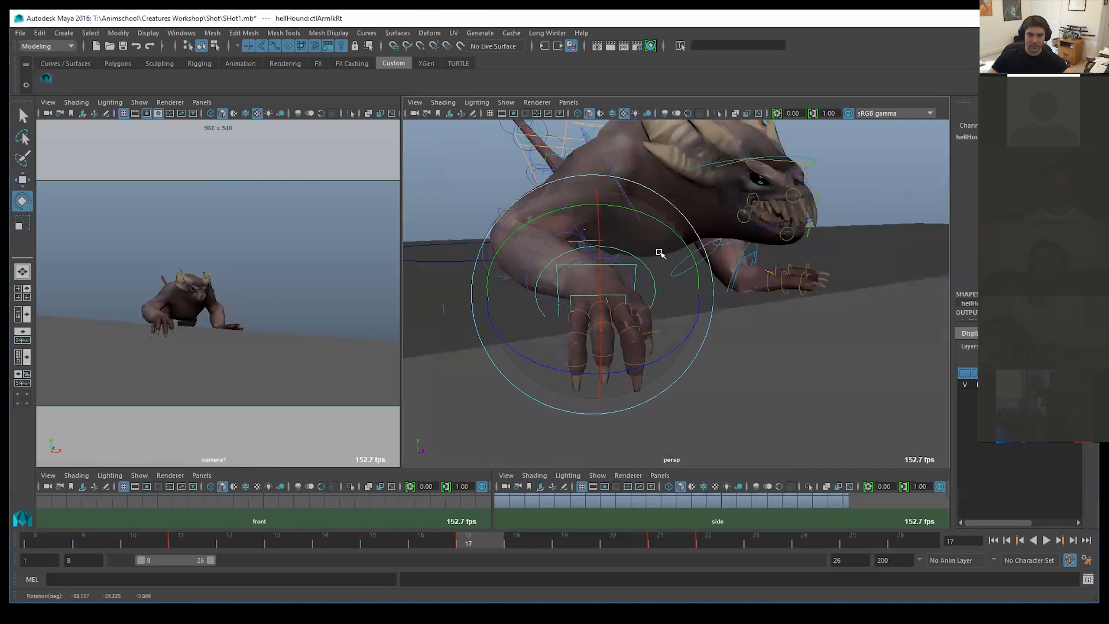
left_click_drag(665, 257, 724, 283, "alt")
Step: Move the right foot control forward along the ground at frame 8
key("w")
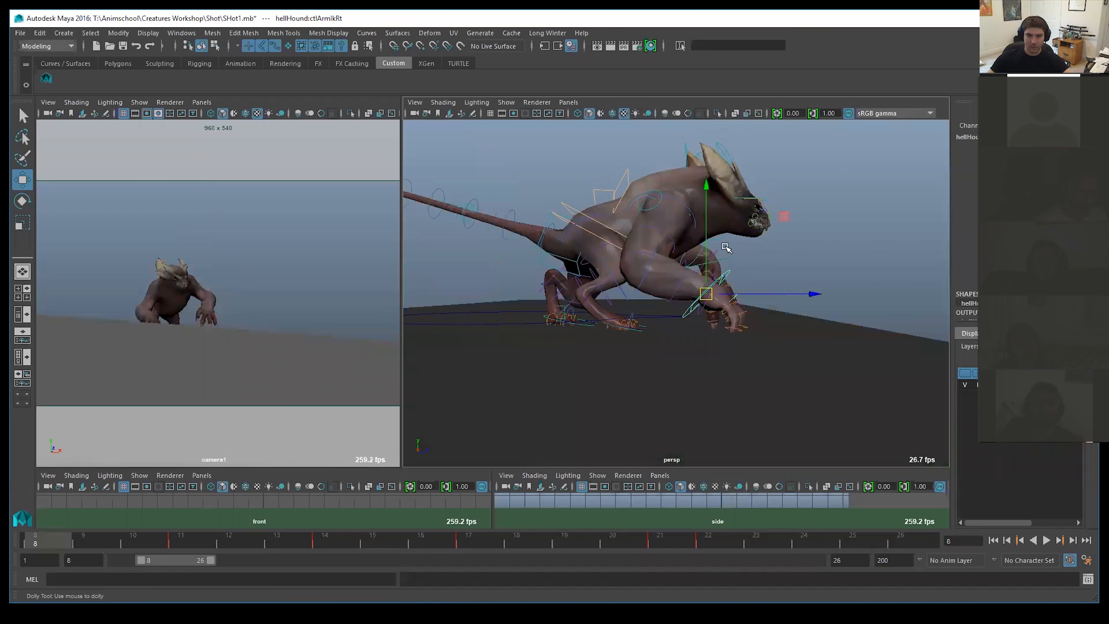
left_click_drag(725, 253, 703, 262, "alt")
right_click_drag(703, 262, 742, 266, "alt")
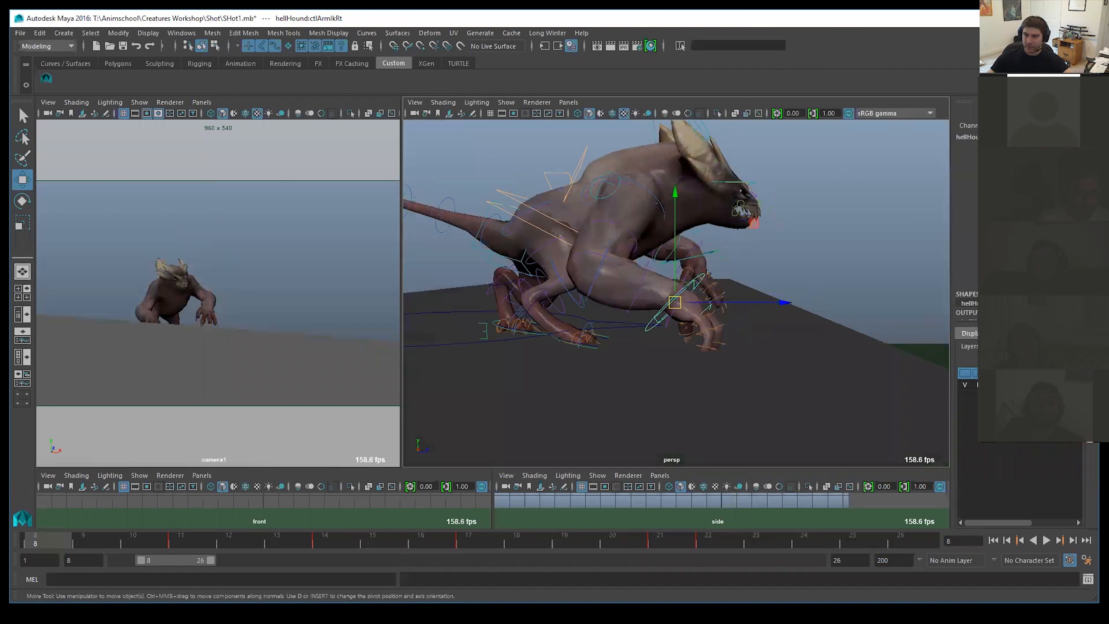
left_click(592, 347)
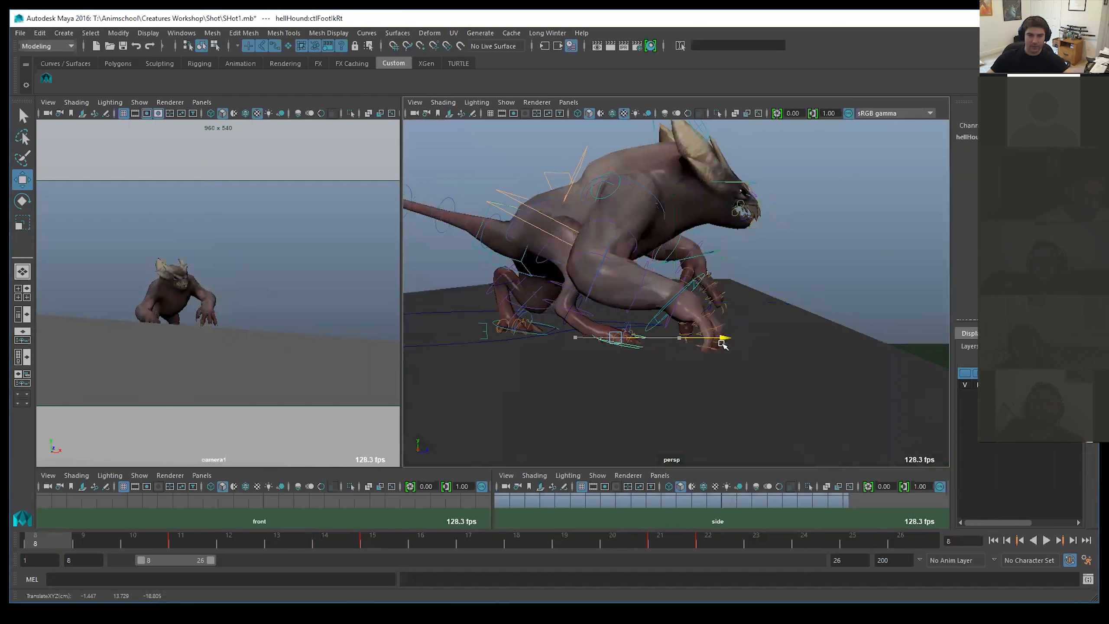
key("e")
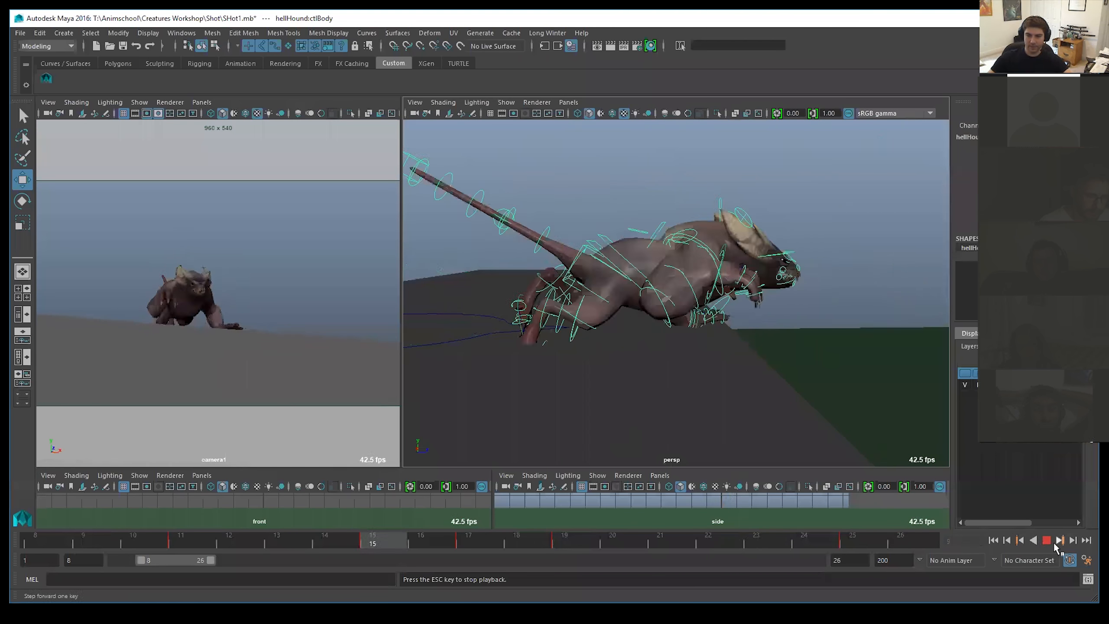
Step: Review the jump in playback and adjust the body control at frame 17
key("Escape")
key("alt+v")
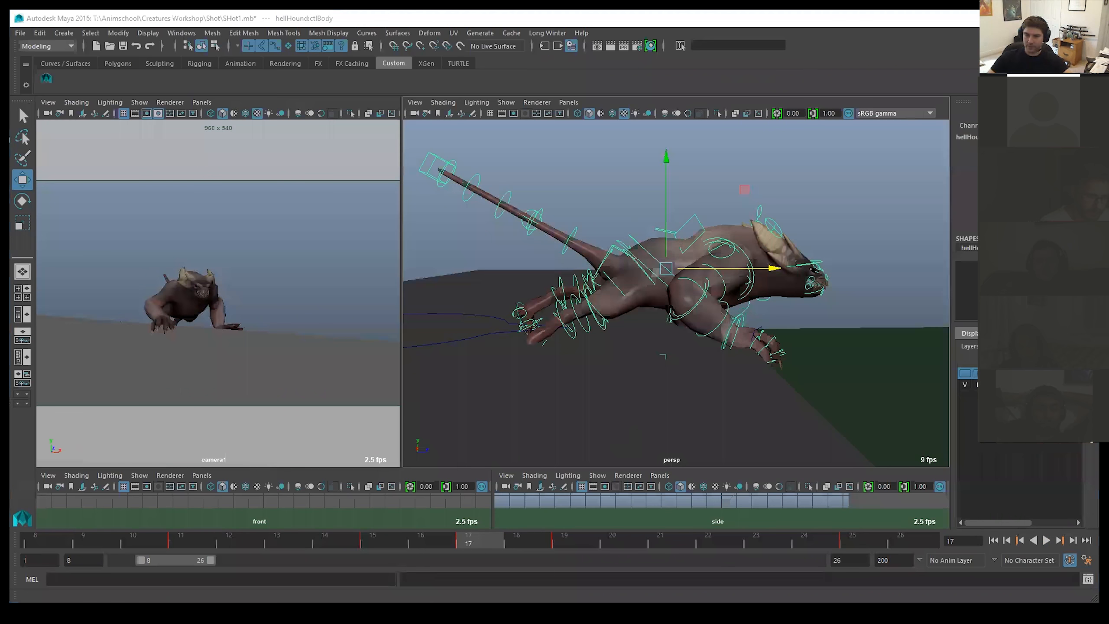
middle_click_drag(732, 234, 698, 247, "alt")
scroll(699, 247, "down", 1)
left_click_drag(633, 173, 695, 183)
key("e")
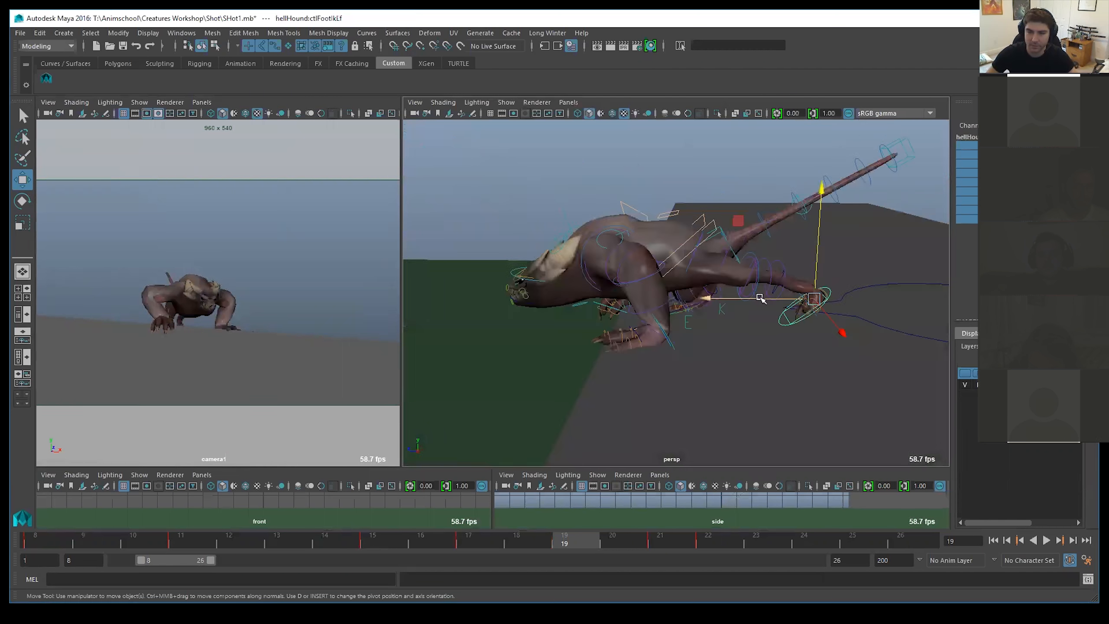
Step: At frame 19, move the left foot control forward under the body and place its leg pole vector far ahead of the creature
left_click_drag(757, 312, 652, 311)
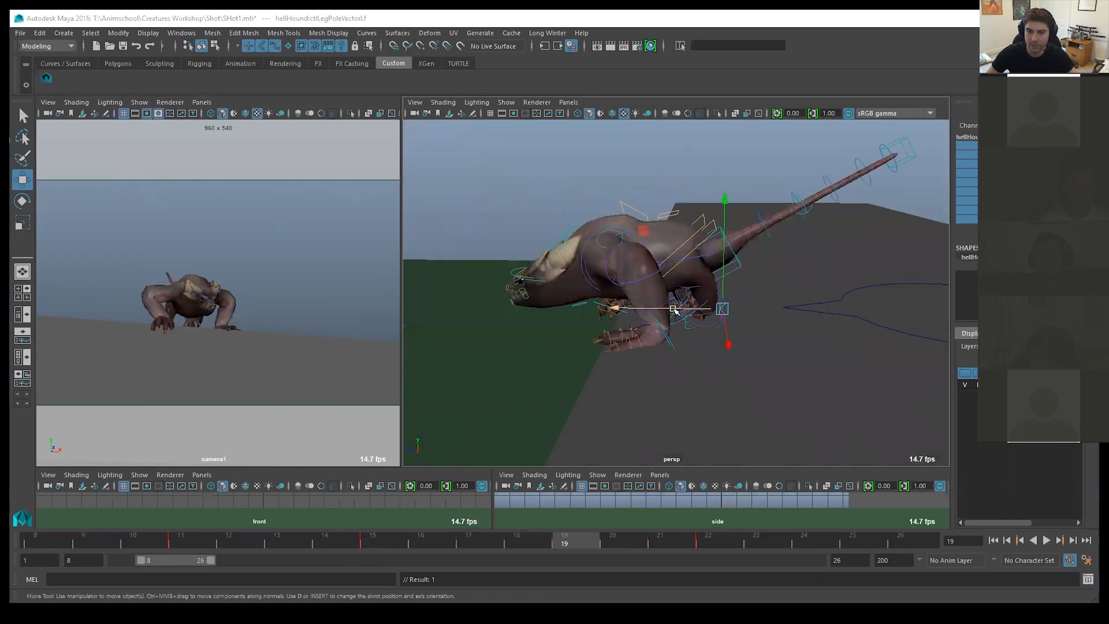
left_click(414, 306)
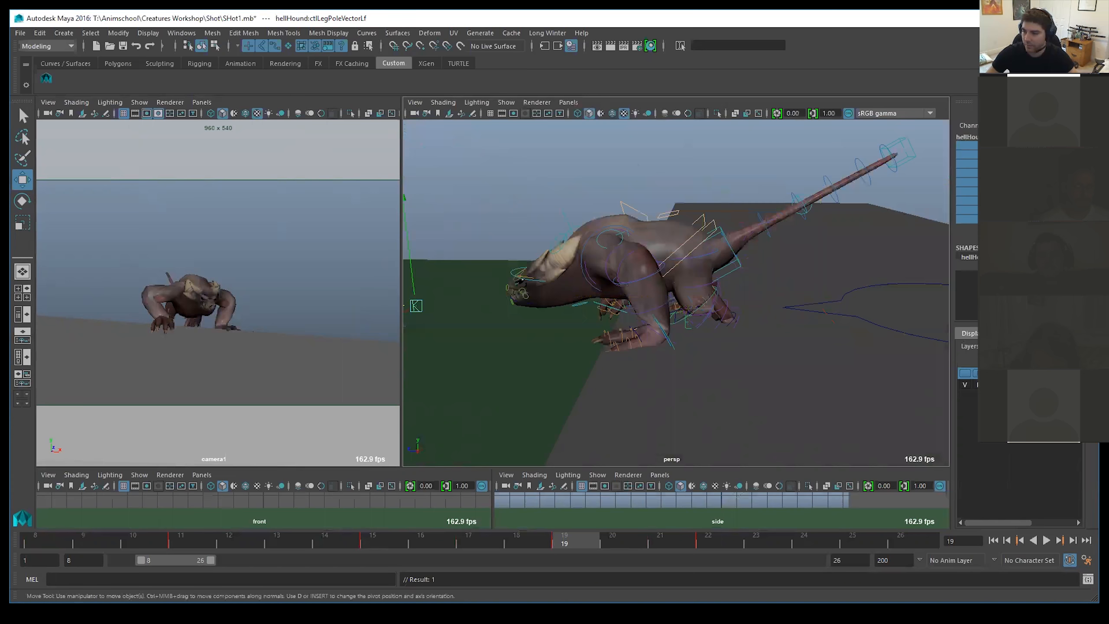
left_click(700, 313)
left_click_drag(678, 320, 633, 319)
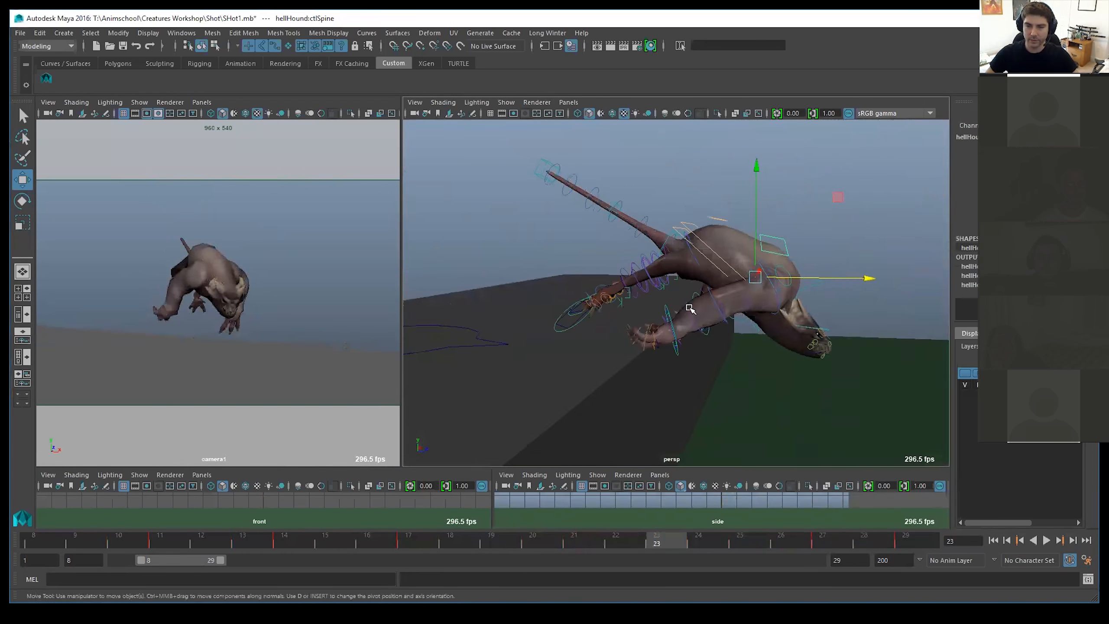
Step: Play through the takeoff and rotate the spine control at frame 22 to lift the chest and head
key("f")
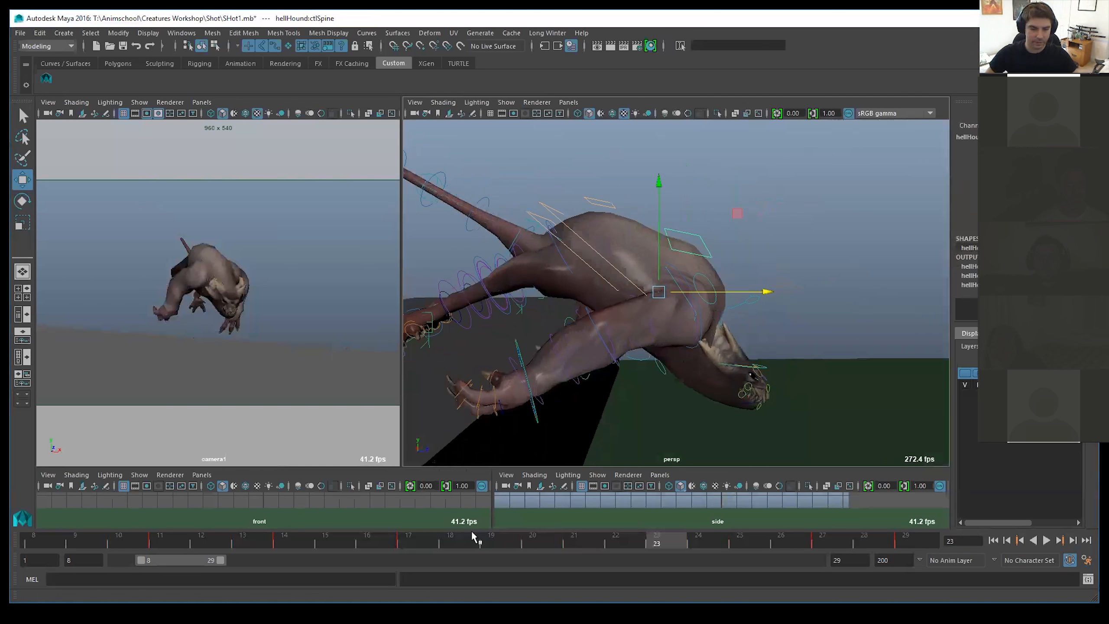
left_click_drag(472, 530, 413, 533)
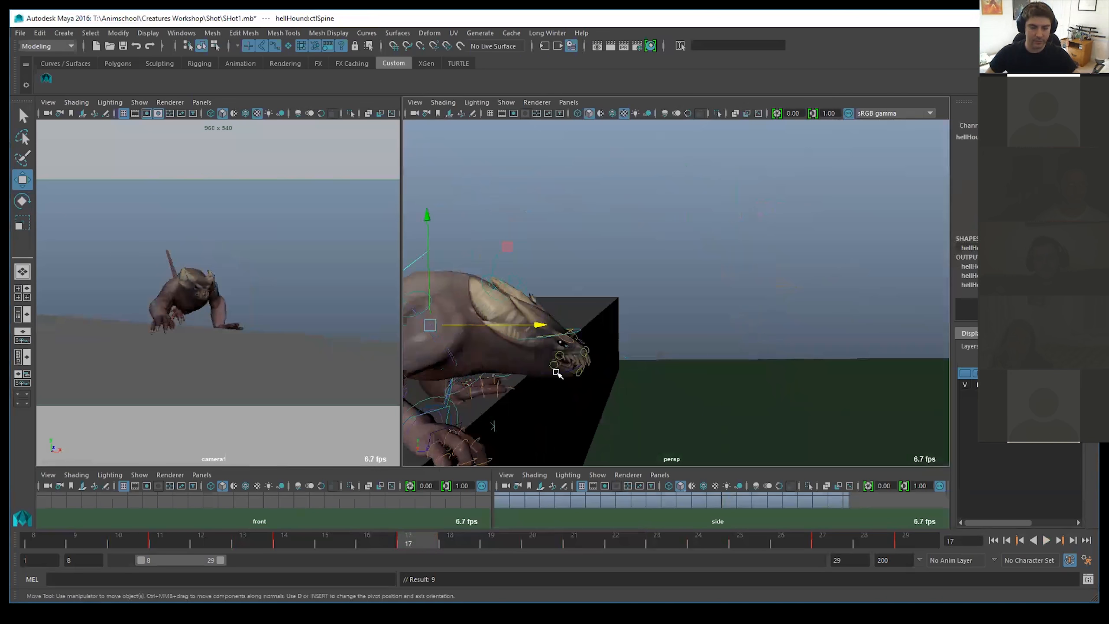
key("alt+v")
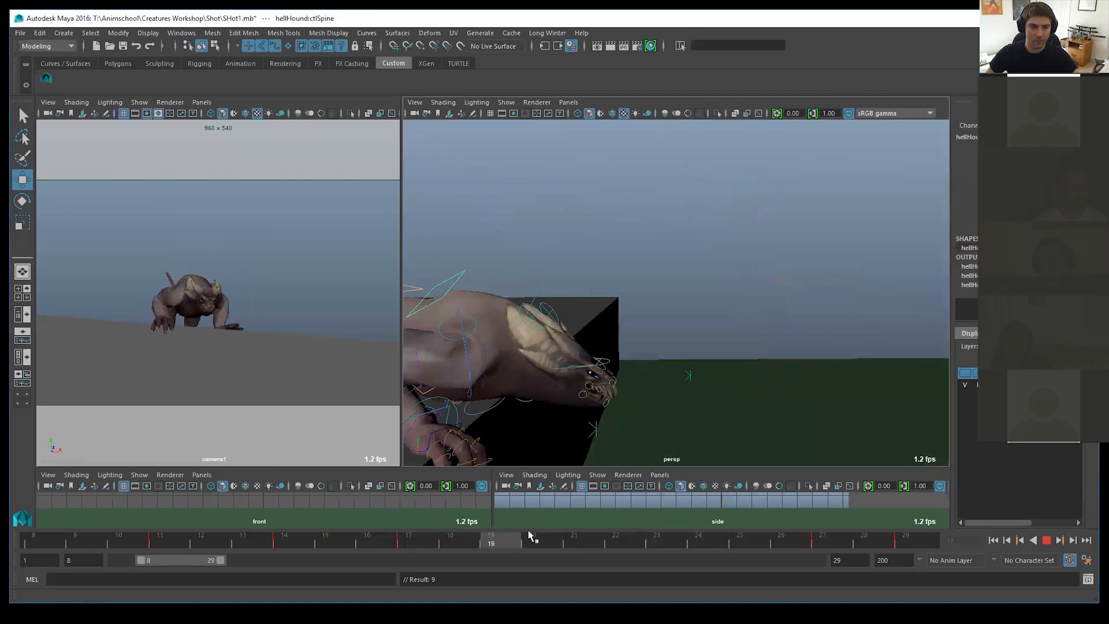
key("alt+v")
key("e")
left_click_drag(683, 241, 611, 194)
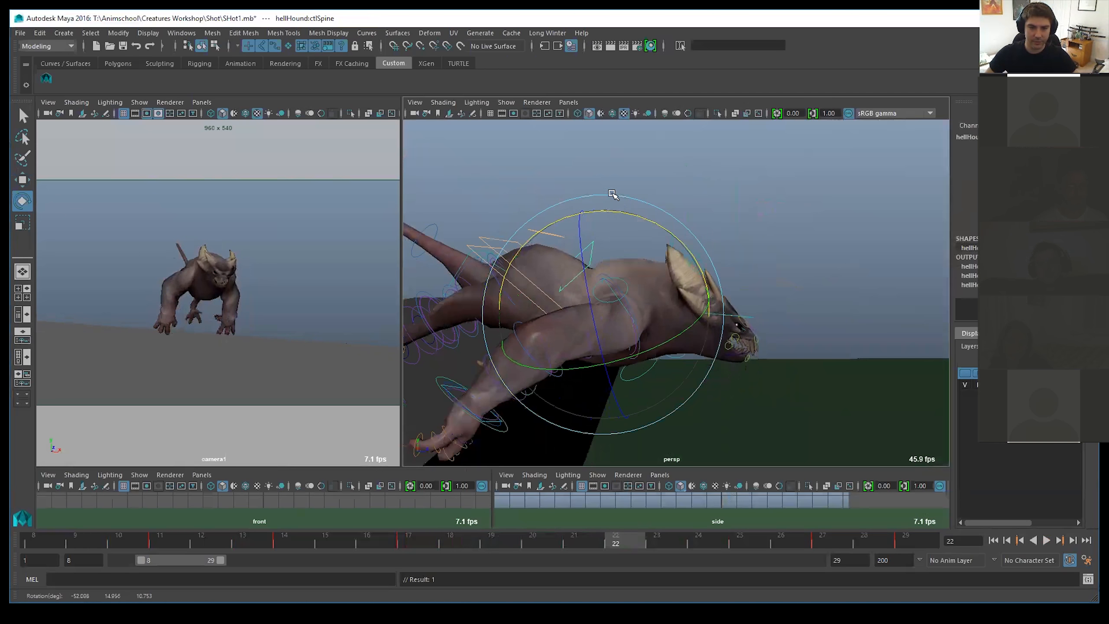
Step: Rotate the spine control at frame 19 to bend the chest downward, and play back the leap
right_click_drag(714, 306, 685, 345, "alt")
middle_click_drag(685, 346, 750, 294, "alt")
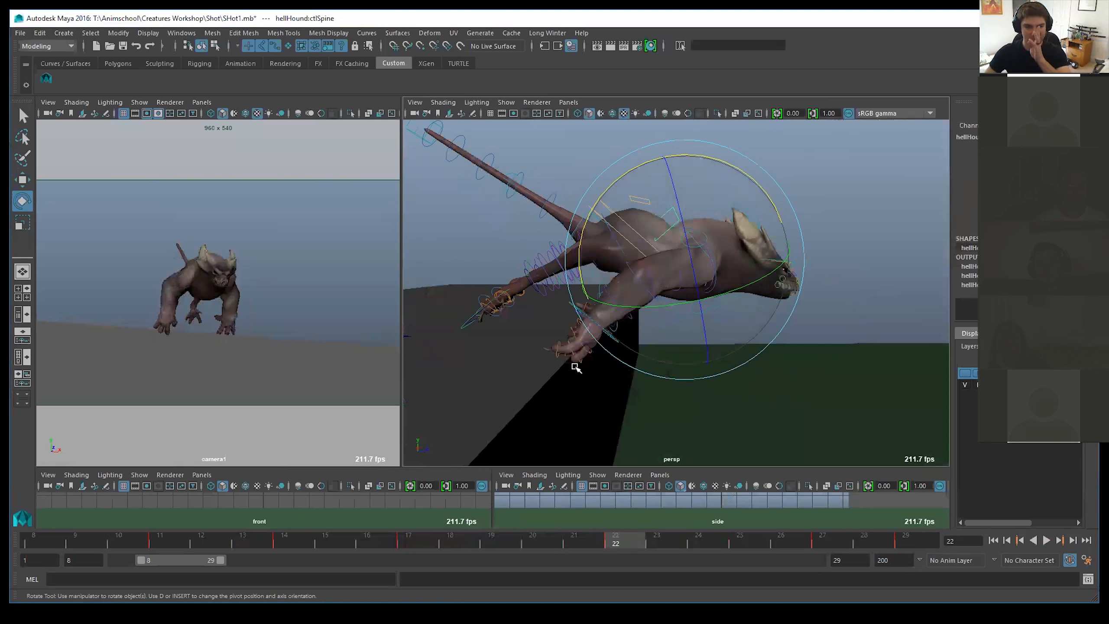
key("alt+v")
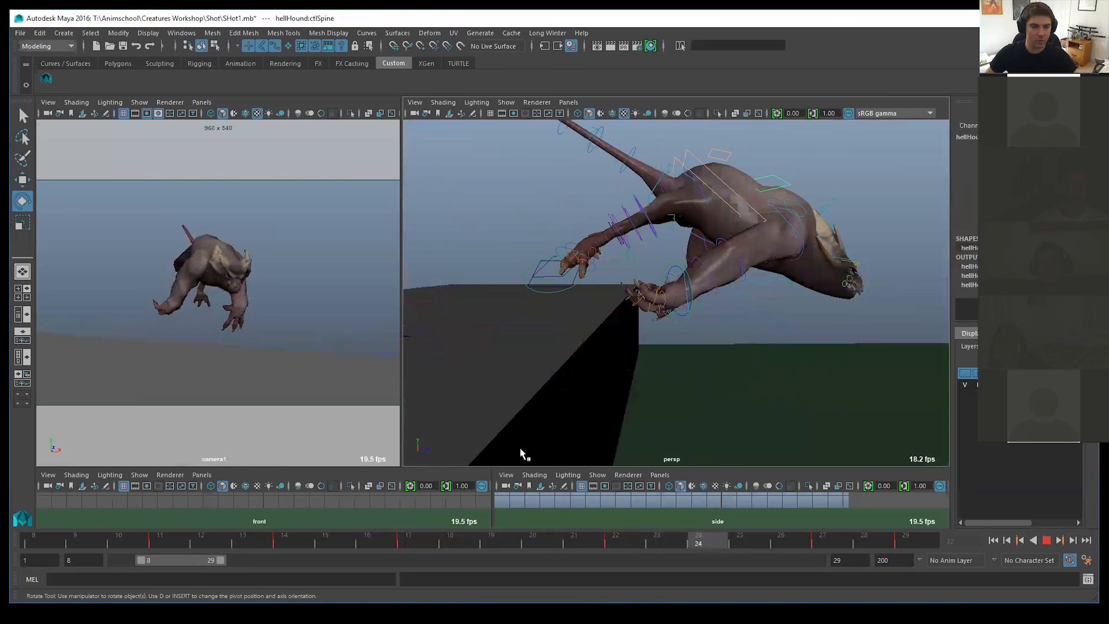
key("alt+v")
left_click_drag(635, 204, 669, 259)
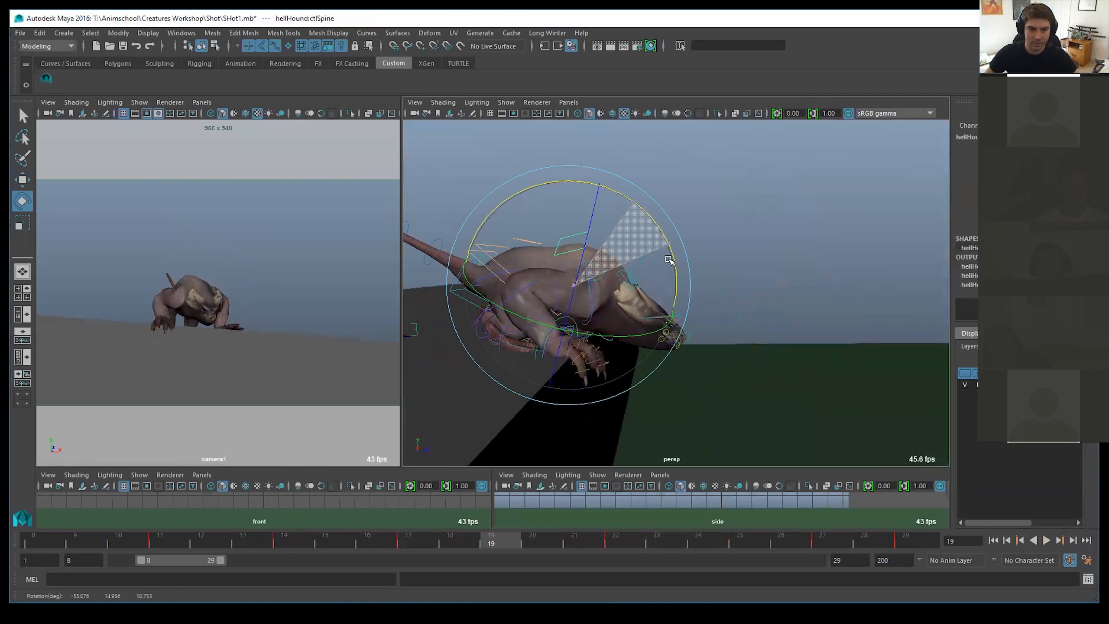
key("alt+v")
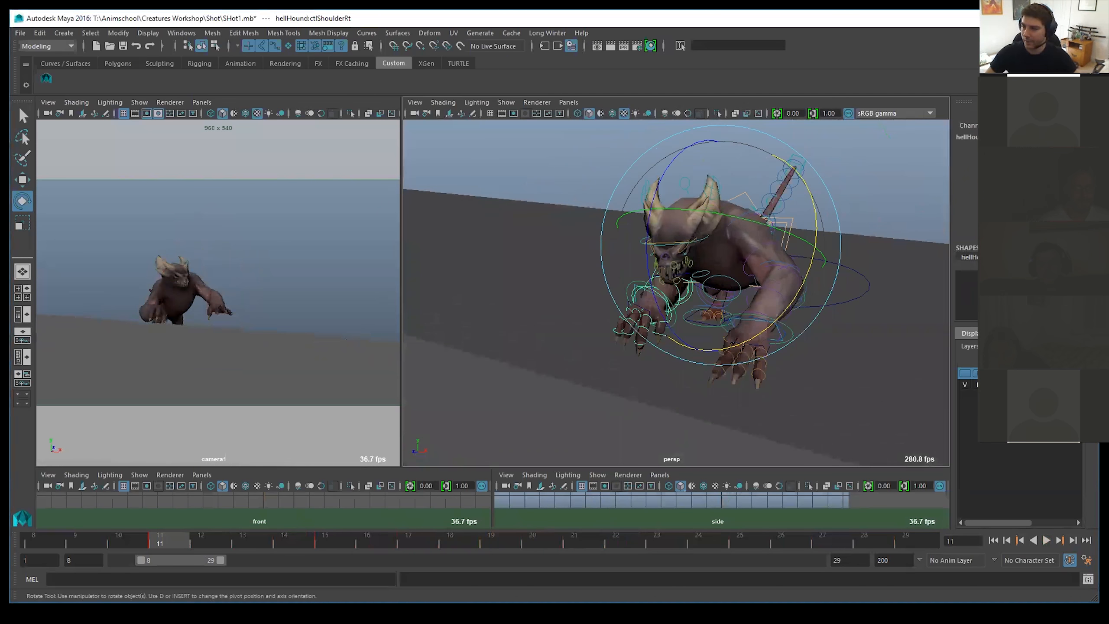
Step: Rotate and key the right shoulder control at frame 11, and adjust the shoulder pose at frame 14
left_click(811, 177)
left_click_drag(808, 177, 813, 257)
key("s")
left_click_drag(215, 532, 273, 534)
left_click_drag(749, 249, 628, 389)
Step: Rotate the left shoulder control at frame 19 and check the motion in playback
left_click_drag(410, 534, 490, 516)
left_click_drag(672, 367, 672, 202, "alt")
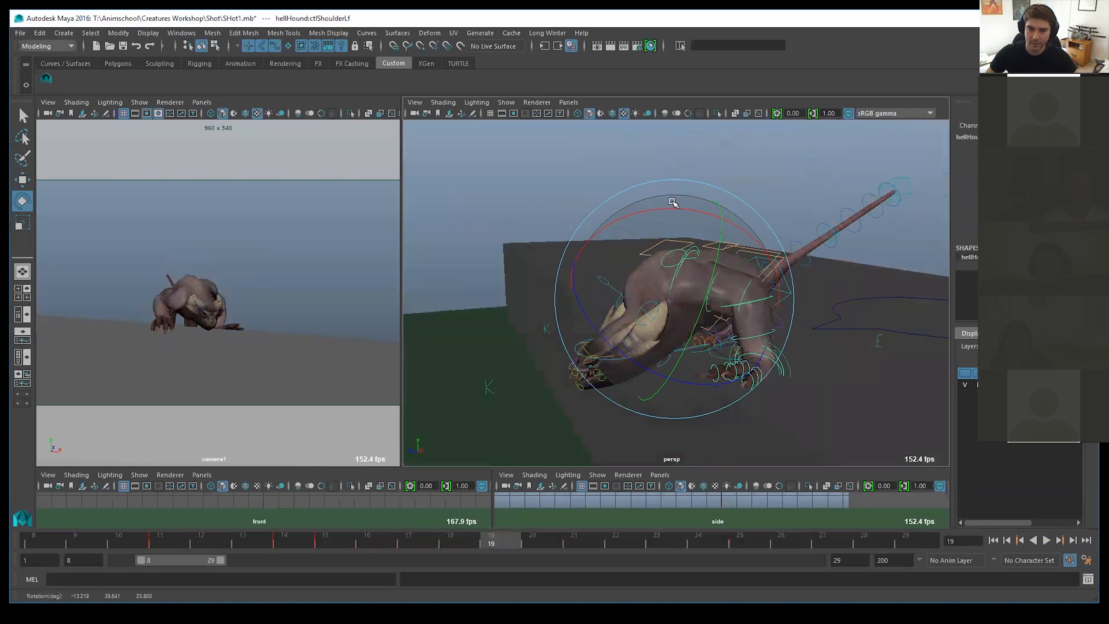
key("alt+v")
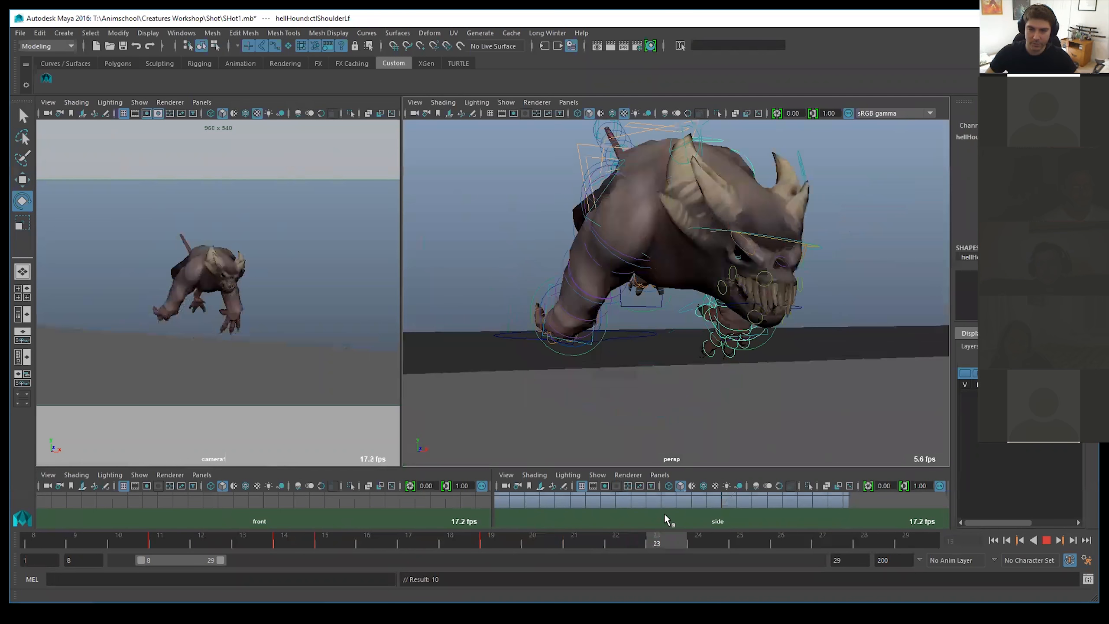
key("alt+v")
Step: Inspect the left shoulder from several angles and key its pose at frame 23
left_click_drag(779, 364, 628, 295, "alt")
left_click_drag(655, 355, 642, 428, "alt")
left_click_drag(609, 369, 629, 333, "alt")
key("s")
Step: Rotate and key the left shoulder control at frame 29, and play back the result
left_click_drag(671, 538, 988, 473)
mouse_move(654, 335)
left_mouse_down("alt")
mouse_move(666, 337)
mouse_move(655, 316)
left_mouse_up("alt")
left_click_drag(622, 267, 607, 228)
key("s")
key("alt+v")
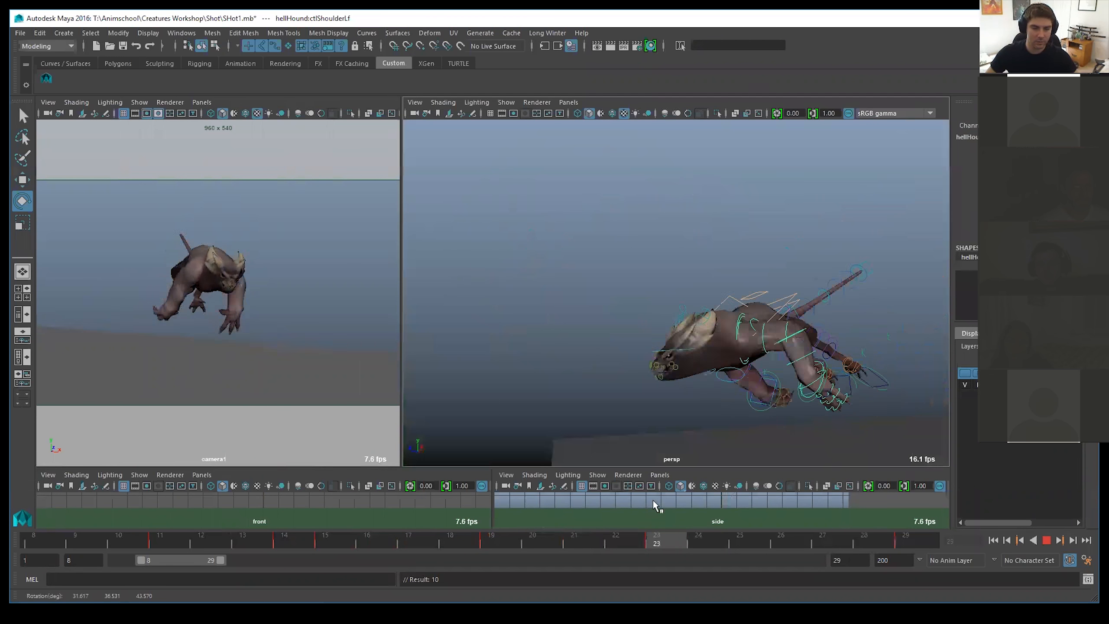
key("alt+v")
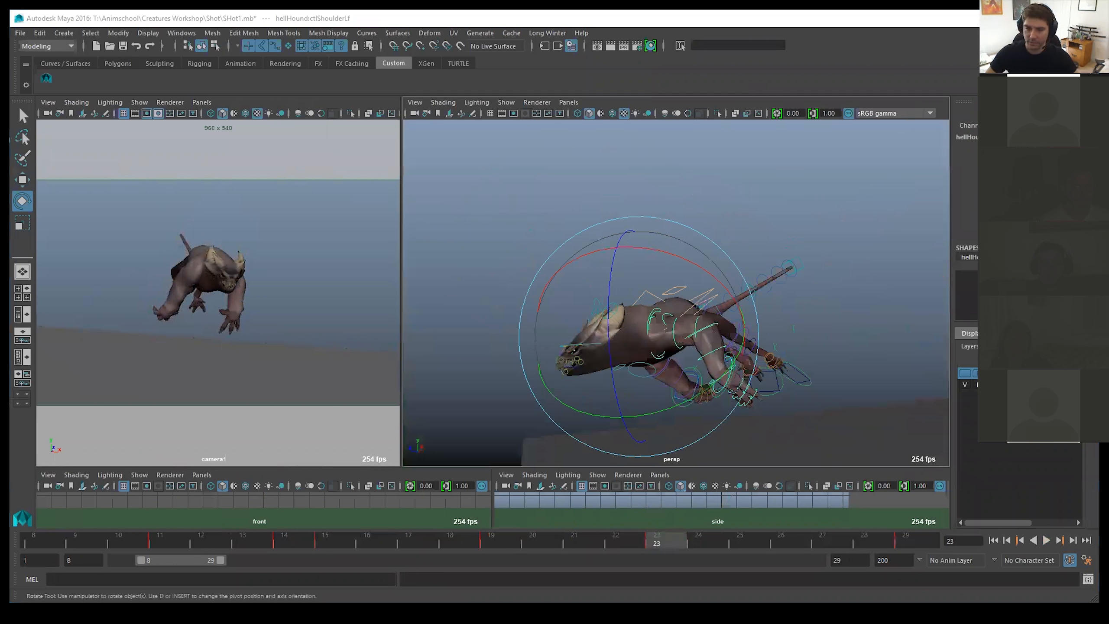
Step: Move the left hand control back toward the ledge at frame 22
key("w")
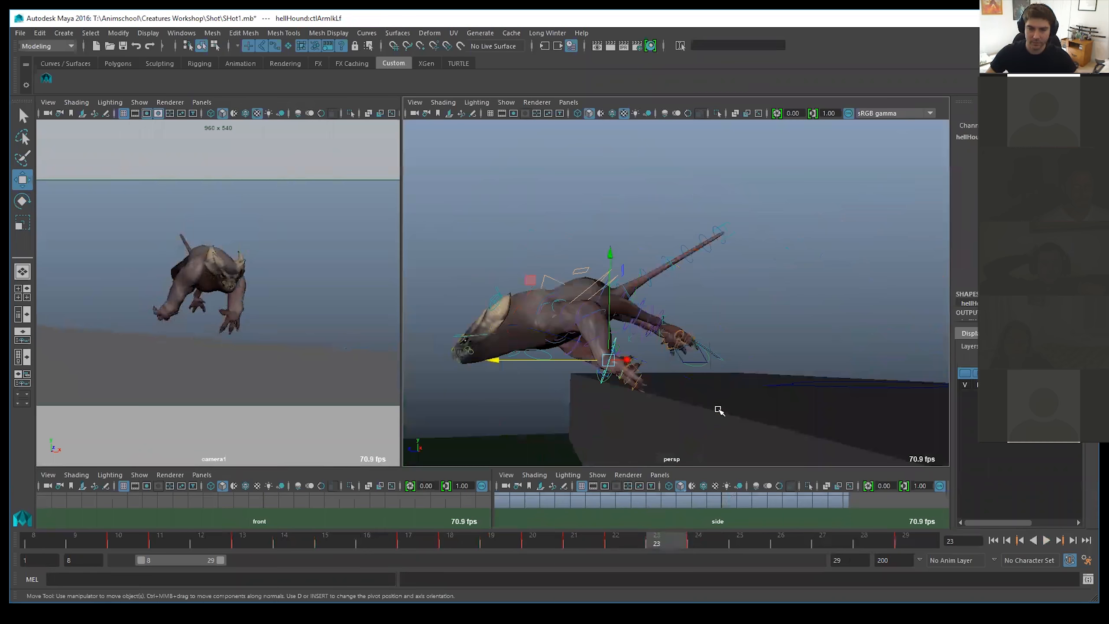
left_click_drag(718, 410, 660, 388, "alt")
left_click_drag(541, 542, 574, 544)
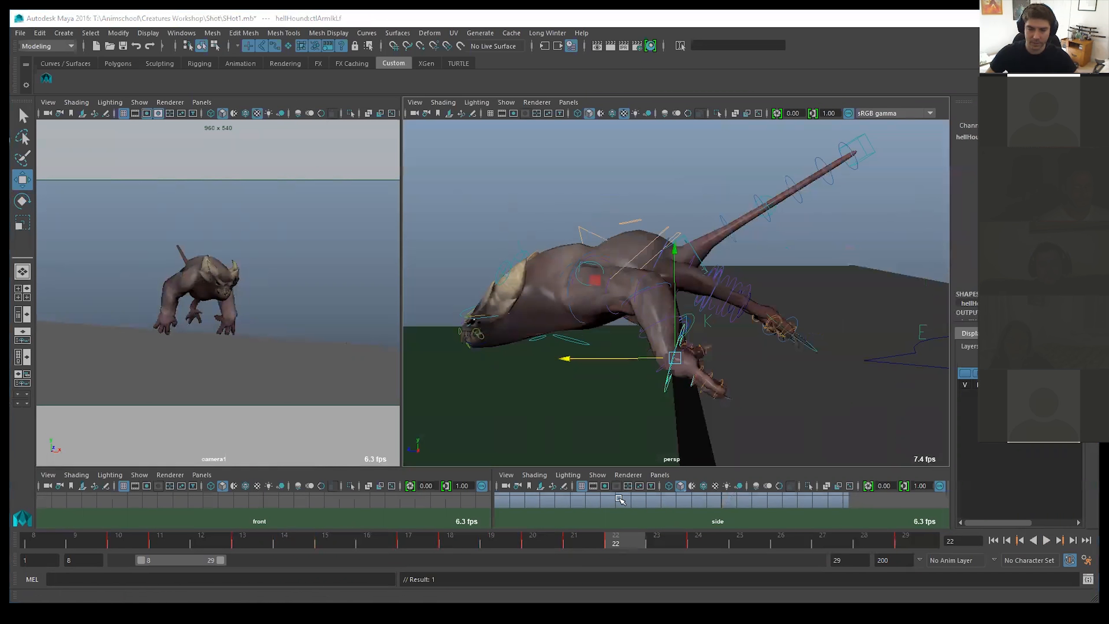
left_click_drag(588, 541, 612, 540)
left_click_drag(677, 360, 695, 366)
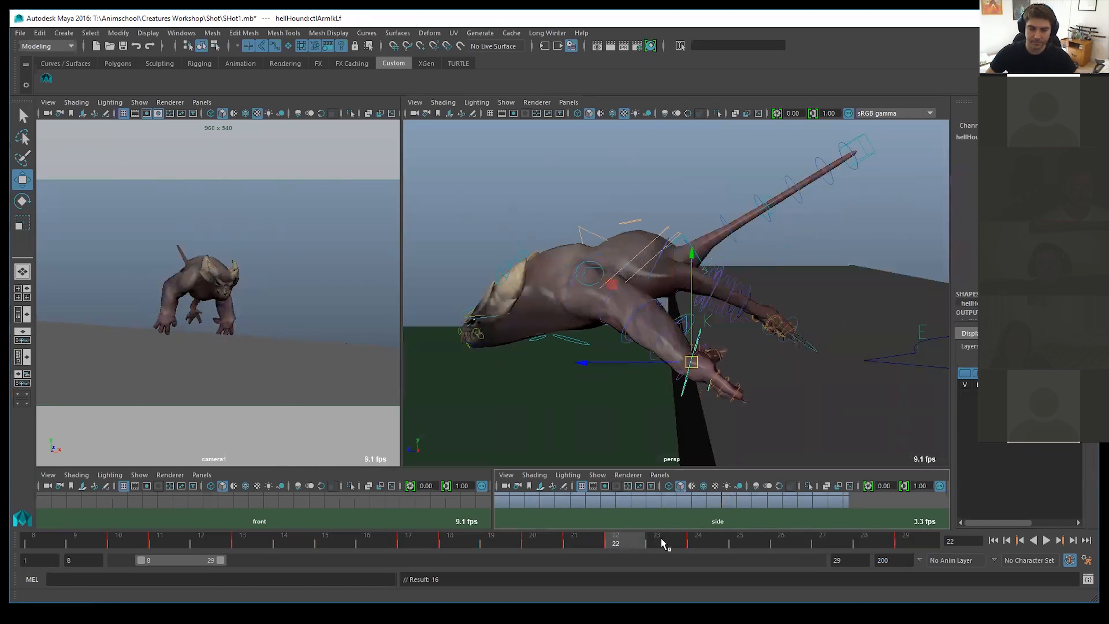
Step: Move and rotate the left hand control at frame 24, and play back the motion
left_click_drag(661, 542, 701, 541)
left_click_drag(738, 361, 720, 360, "alt")
left_click_drag(556, 328, 602, 311)
key("e")
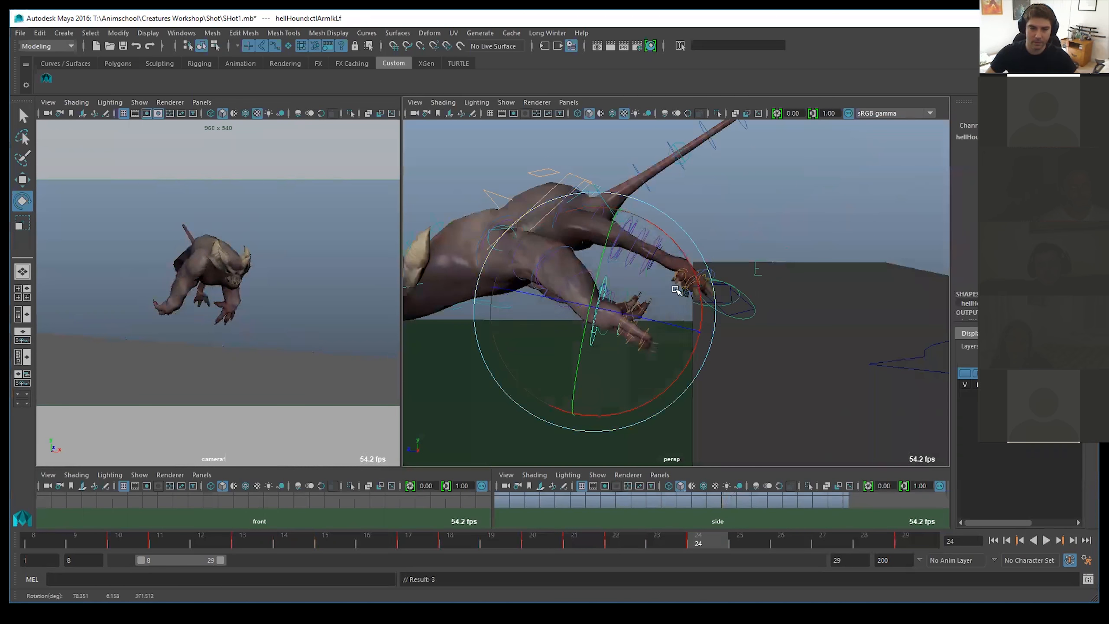
key("alt+v")
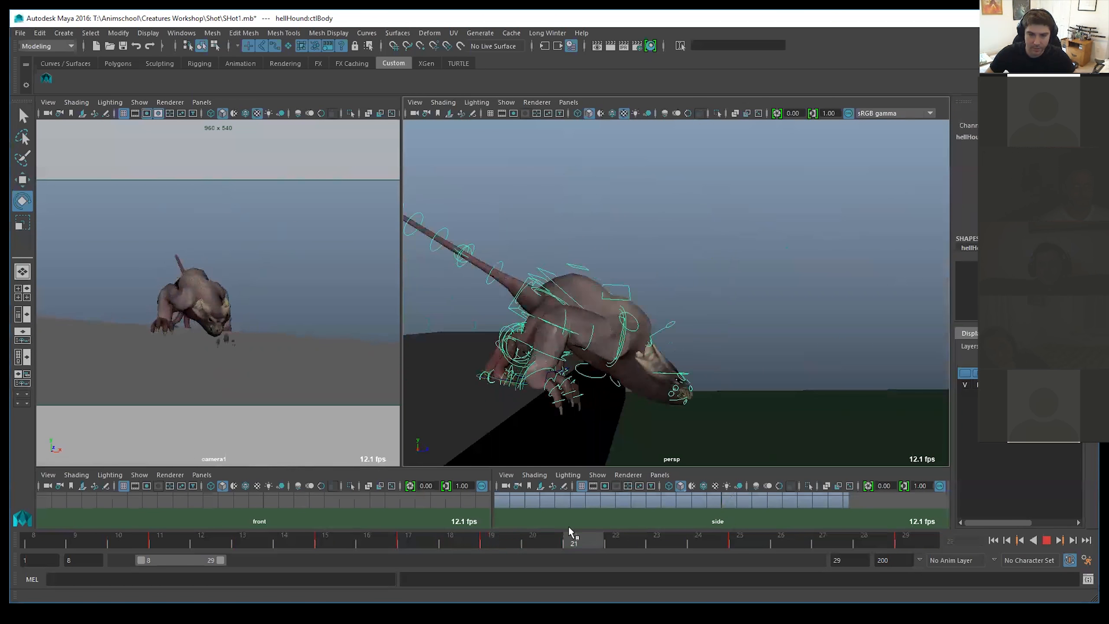
Step: Shift the body control horizontally at frame 21 and play back the leap
key("alt+v")
key("w")
left_click_drag(713, 285, 686, 285)
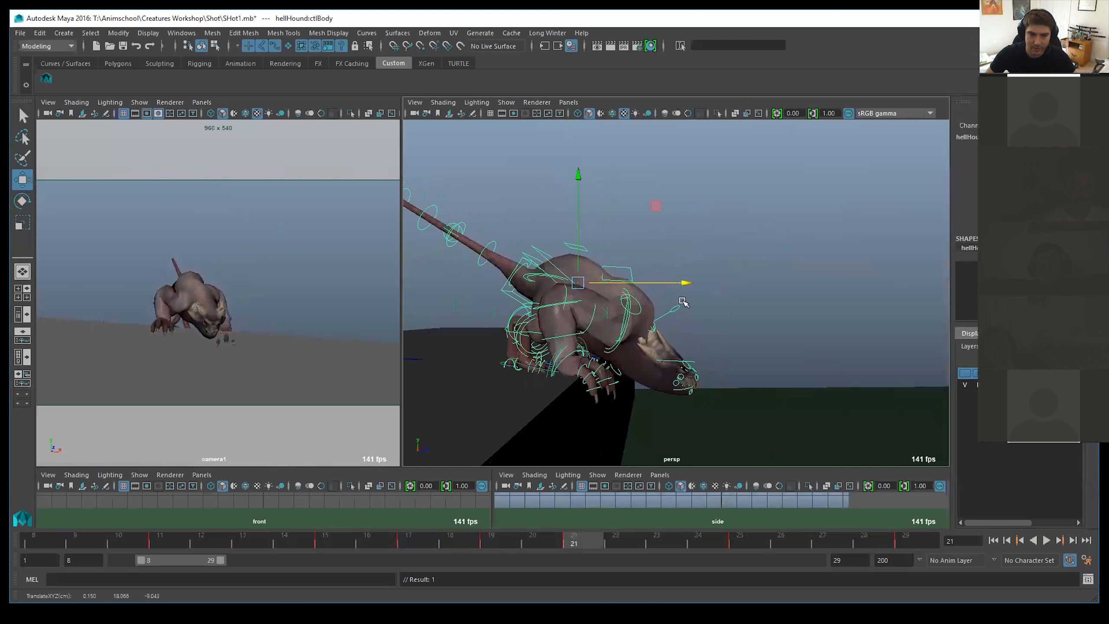
key("alt+v")
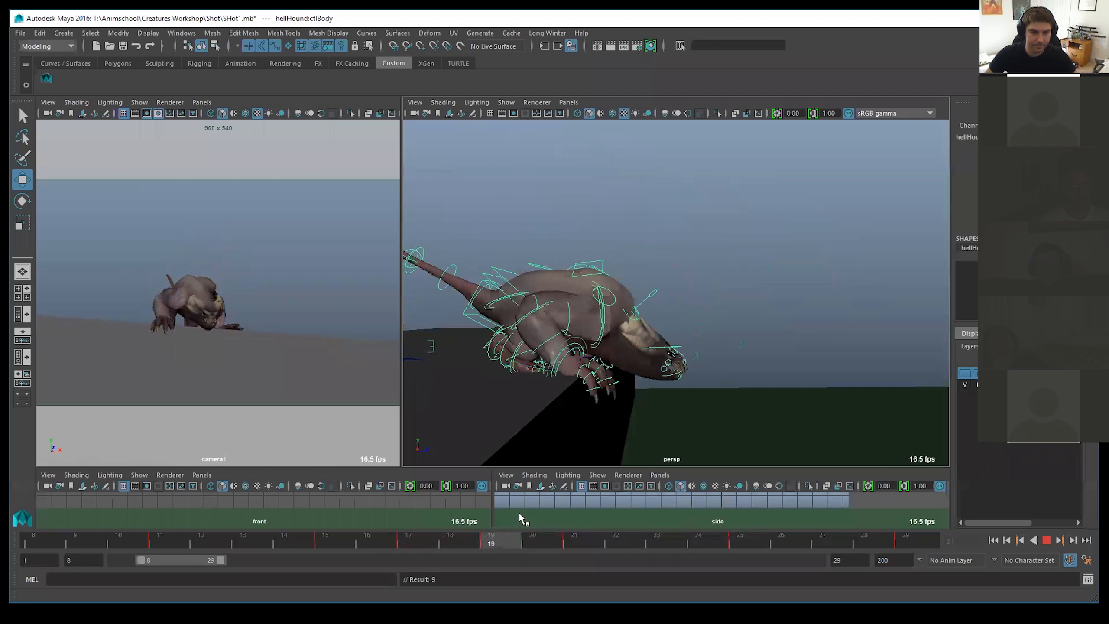
Step: Adjust the head pose at frame 23 by rotating and repositioning its control
left_click_drag(519, 513, 661, 511)
left_click(759, 265)
key("e")
left_click_drag(710, 227, 794, 236)
key("w")
left_click_drag(765, 311, 847, 306)
key("e")
Step: Rotate and key the head control at frames 27 and 29, and play back the result
left_click_drag(738, 531, 825, 518)
left_click_drag(856, 344, 805, 279)
left_click_drag(806, 282, 786, 284, "alt")
key("s")
left_click_drag(843, 533, 920, 535)
left_click_drag(856, 351, 816, 364)
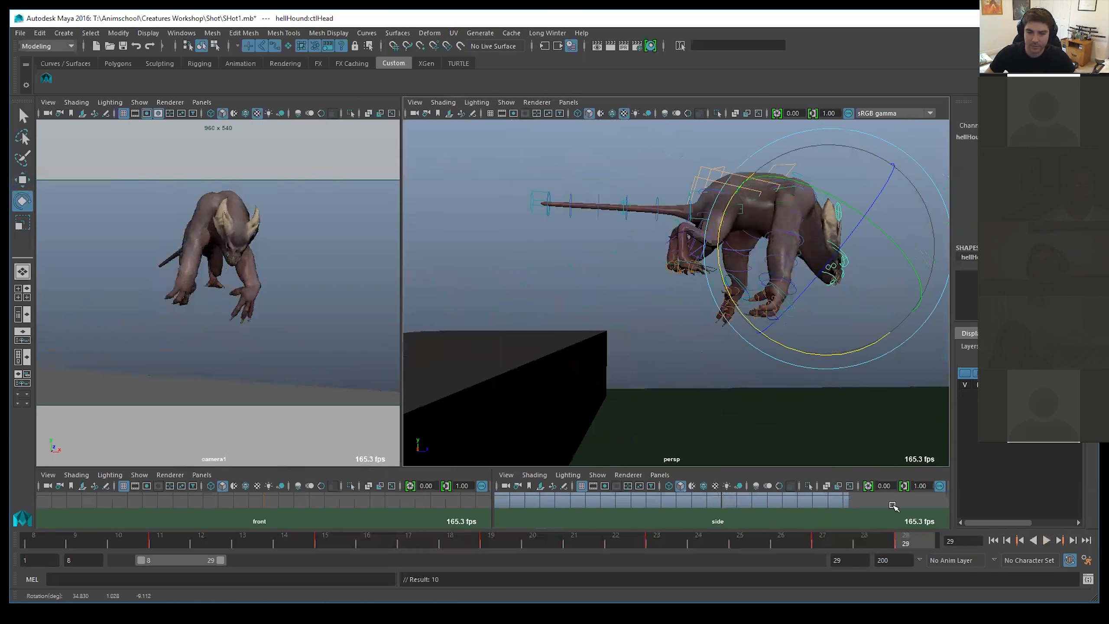
key("alt+v")
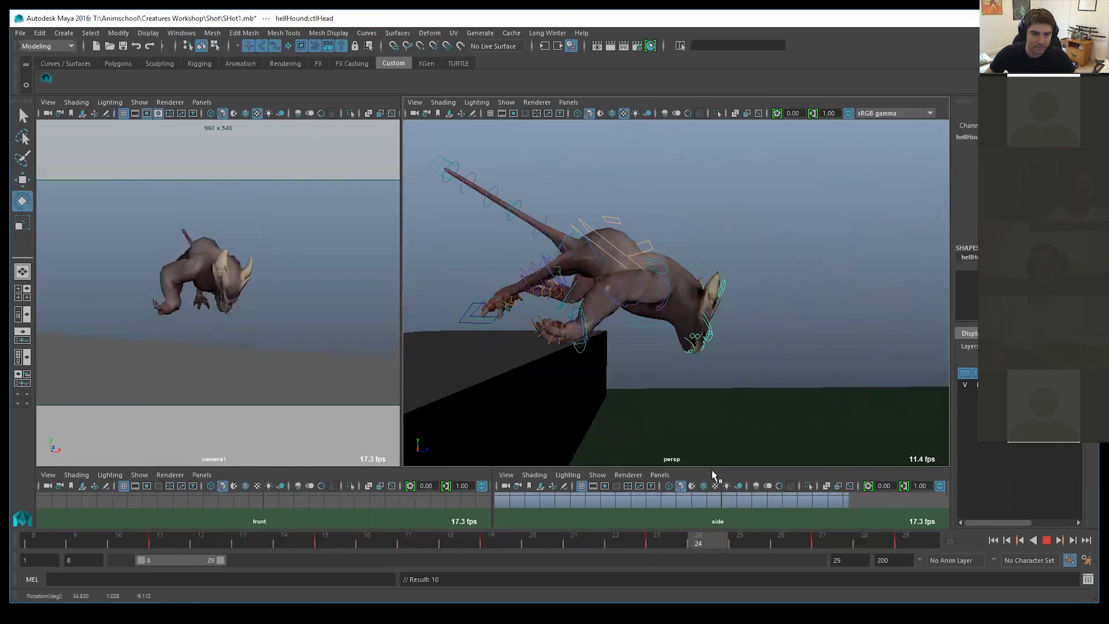
Step: Rotate the left hand control at frame 22 and move it toward the body
left_click_drag(804, 306, 791, 347)
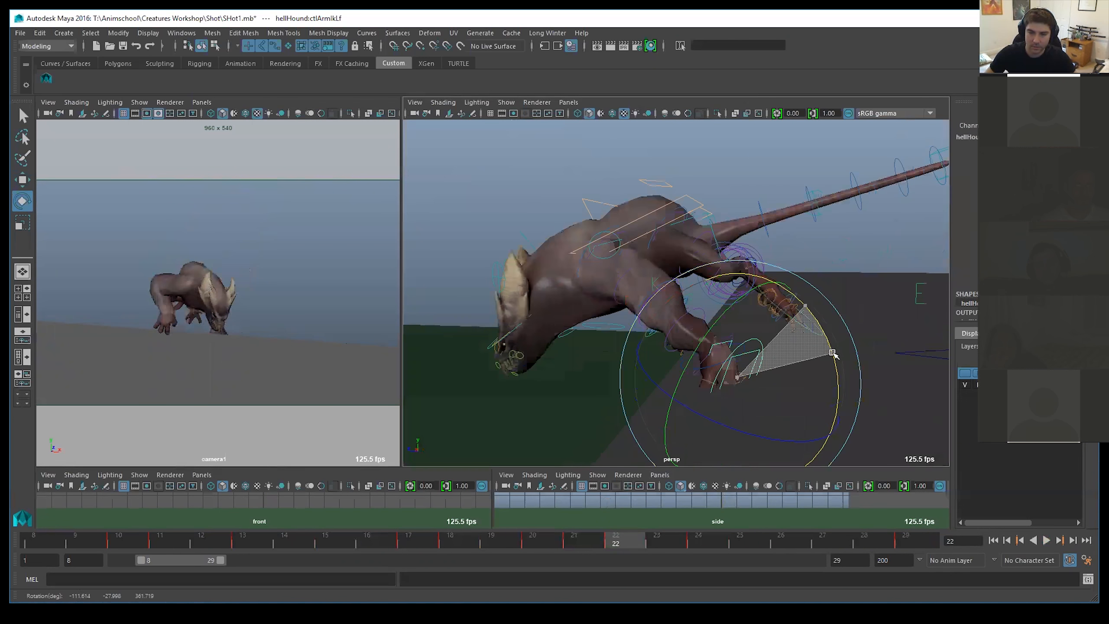
key("w")
left_click_drag(723, 374, 656, 375)
Step: Rotate the left hand control at frame 24 so the hand trails, and scrub past it to check
left_click_drag(642, 538, 686, 531)
key("e")
left_click_drag(629, 258, 613, 336)
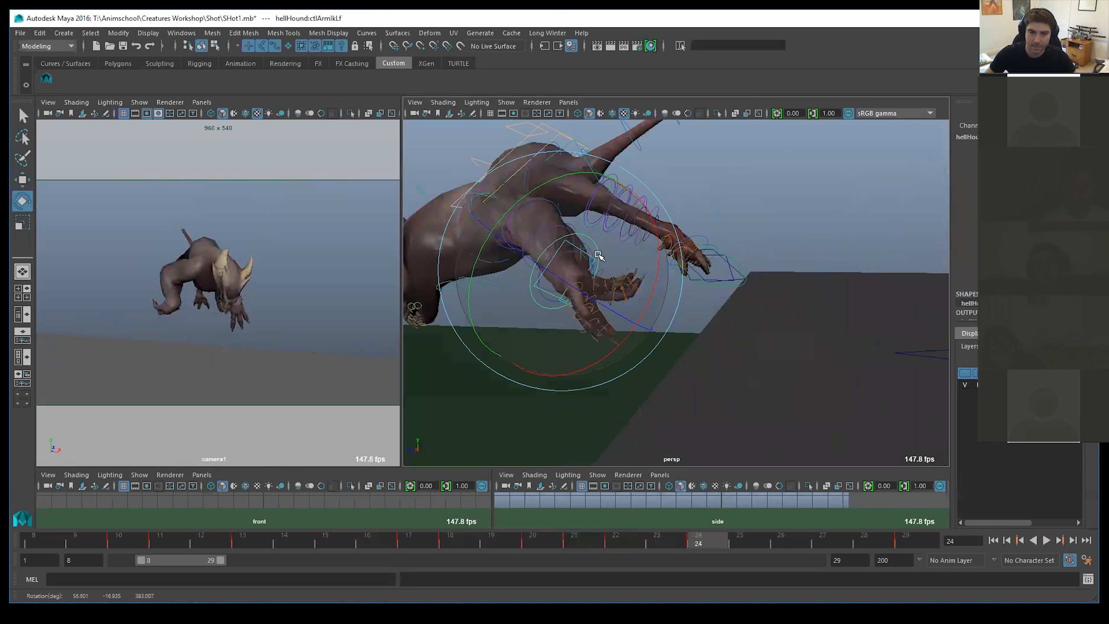
left_click_drag(594, 255, 604, 280)
left_click_drag(733, 537, 762, 537)
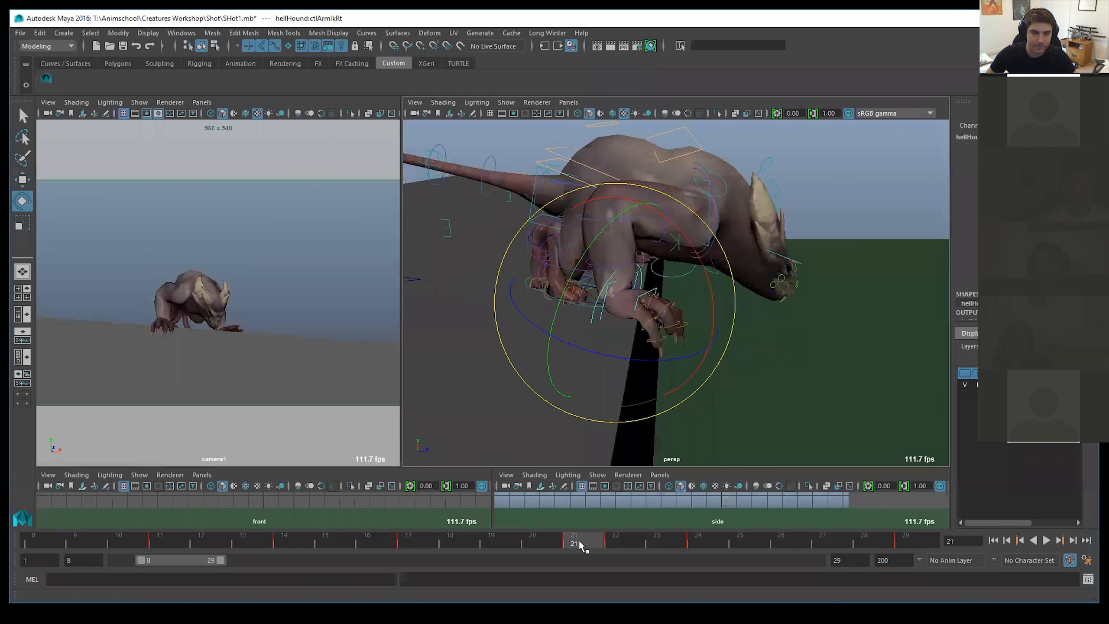
Step: Pose and key the right hand control at frames 22 and 24
mouse_move(580, 544)
left_mouse_down()
mouse_move(613, 541)
mouse_move(593, 549)
left_mouse_up()
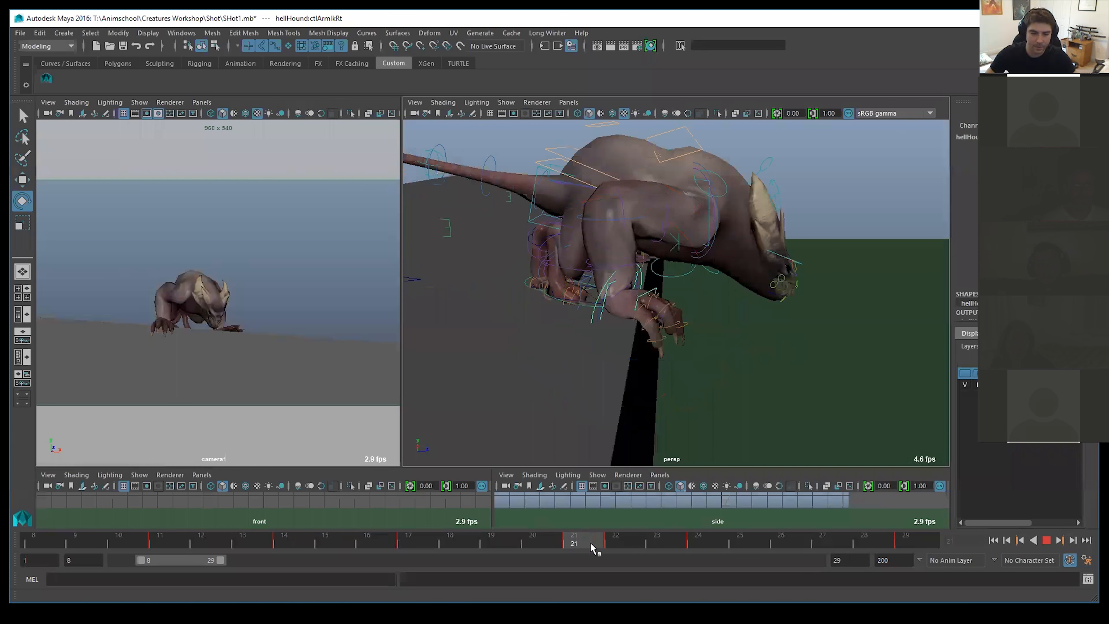
left_click(624, 541)
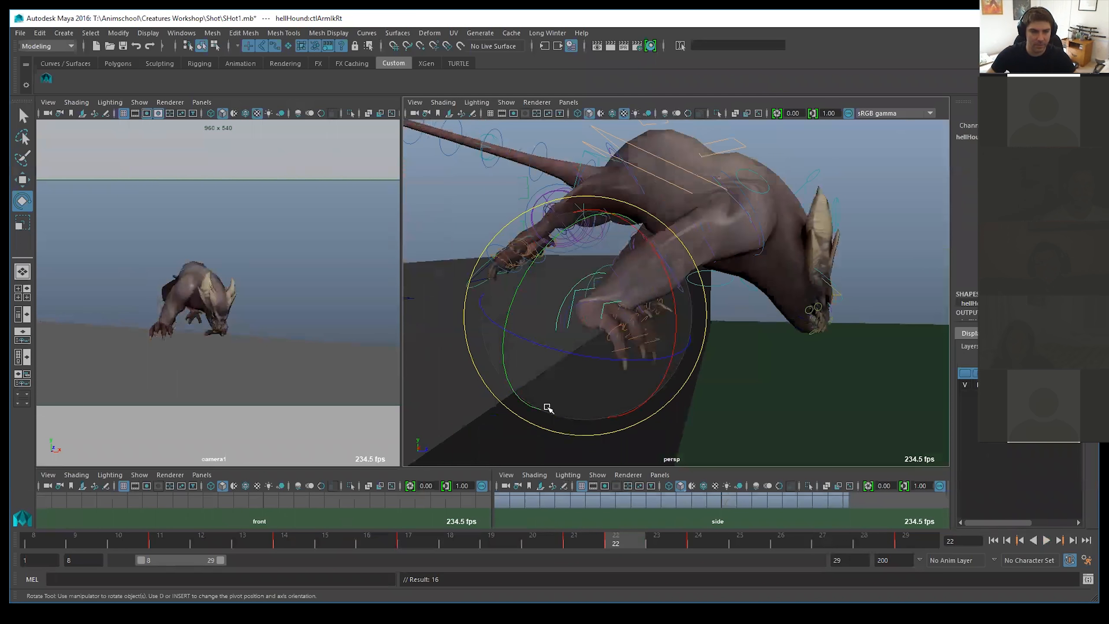
key("alt+v")
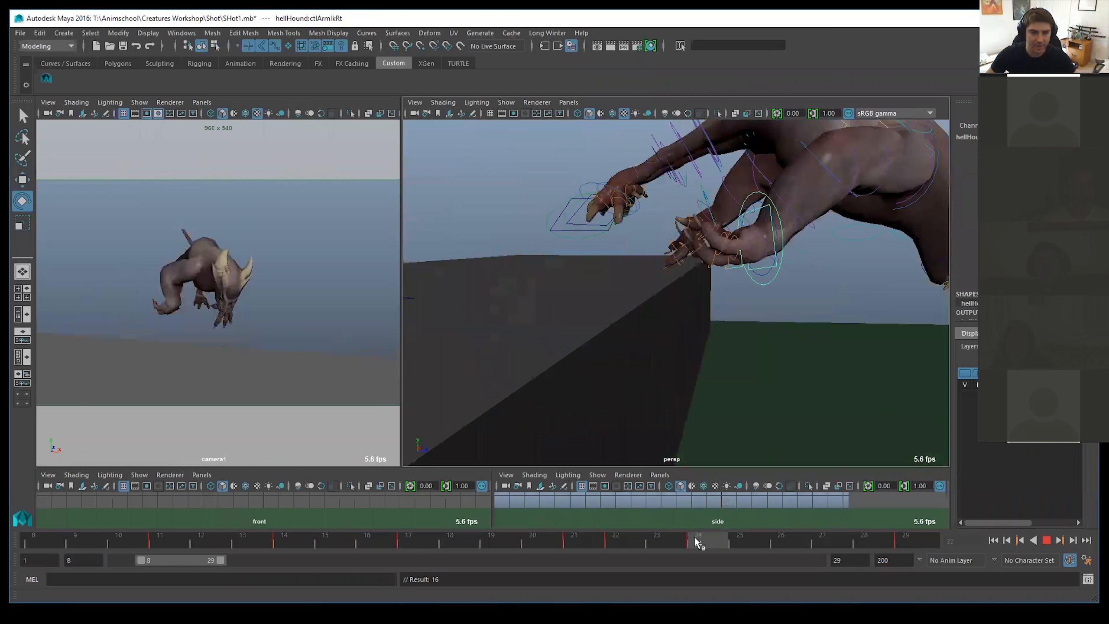
key("alt+v")
key("w")
left_click_drag(761, 241, 799, 266)
key("e")
key("s")
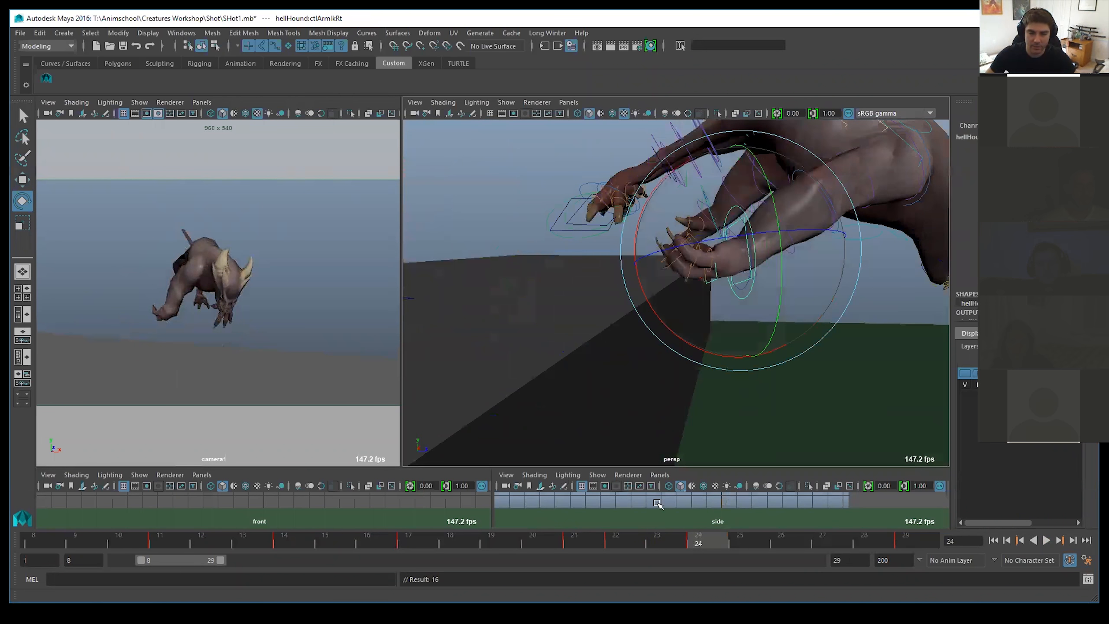
Step: Play back the leap and inspect the right hand's motion up to frame 29
key("alt+v")
left_click_drag(857, 530, 907, 528)
middle_click_drag(733, 296, 673, 356, "alt")
left_click_drag(672, 356, 754, 243, "alt")
key("w")
left_click(851, 525)
key("alt+v")
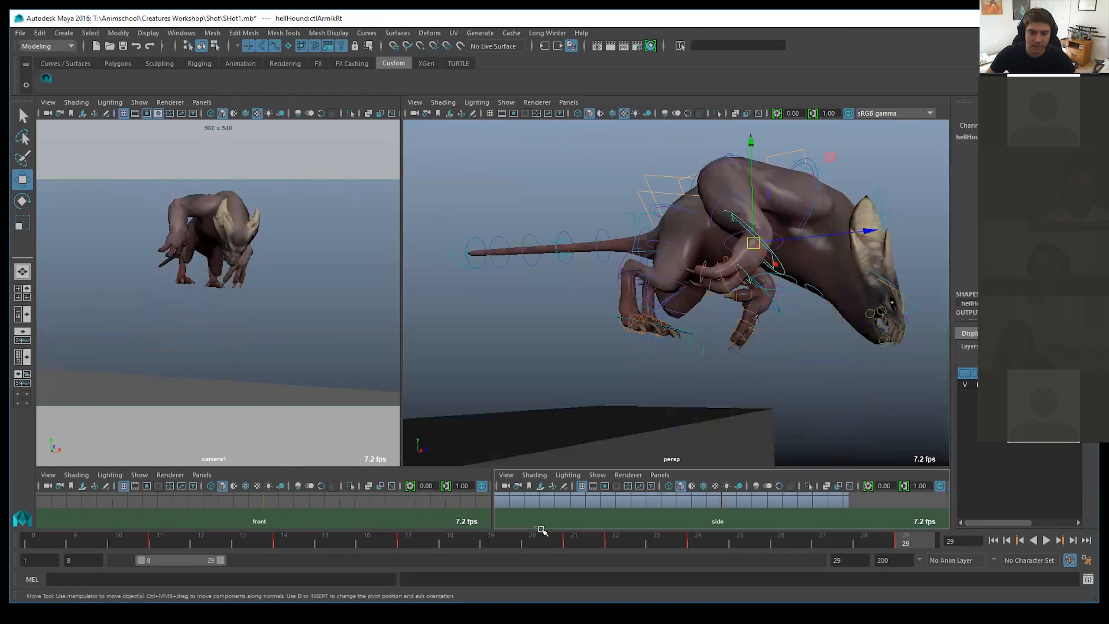
Step: Examine the motion of both foot controls from a close view between frames 19 and 23
key("alt+v")
left_click_drag(707, 362, 663, 334, "alt")
right_click_drag(663, 334, 705, 317, "alt")
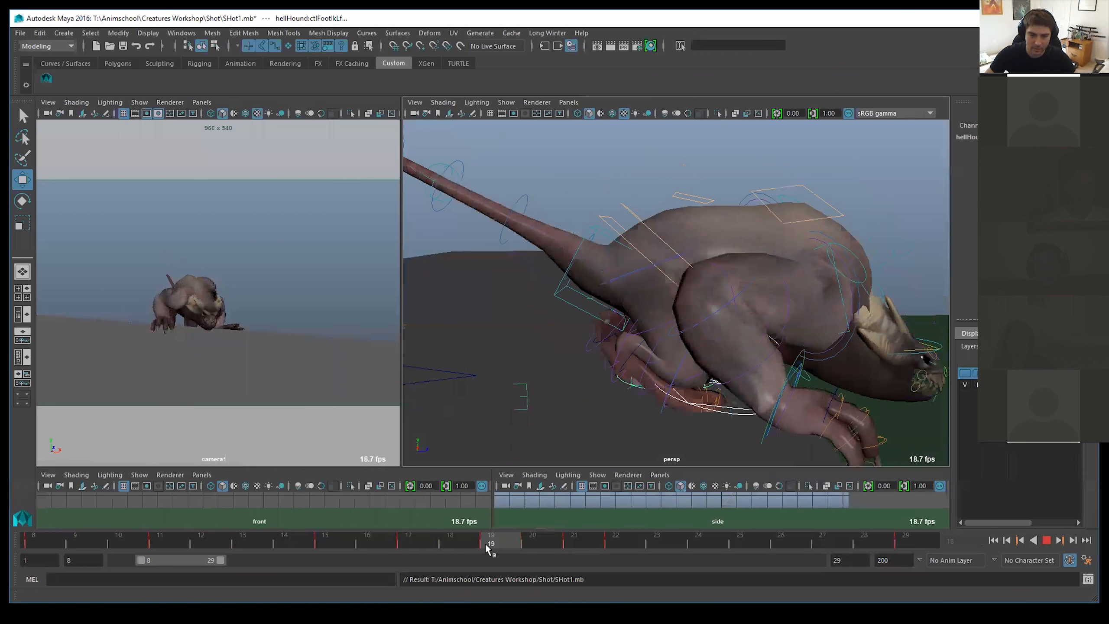
mouse_move(488, 548)
left_mouse_down()
mouse_move(612, 539)
mouse_move(462, 540)
mouse_move(637, 533)
mouse_move(572, 539)
mouse_move(668, 543)
left_mouse_up()
double_click(580, 538)
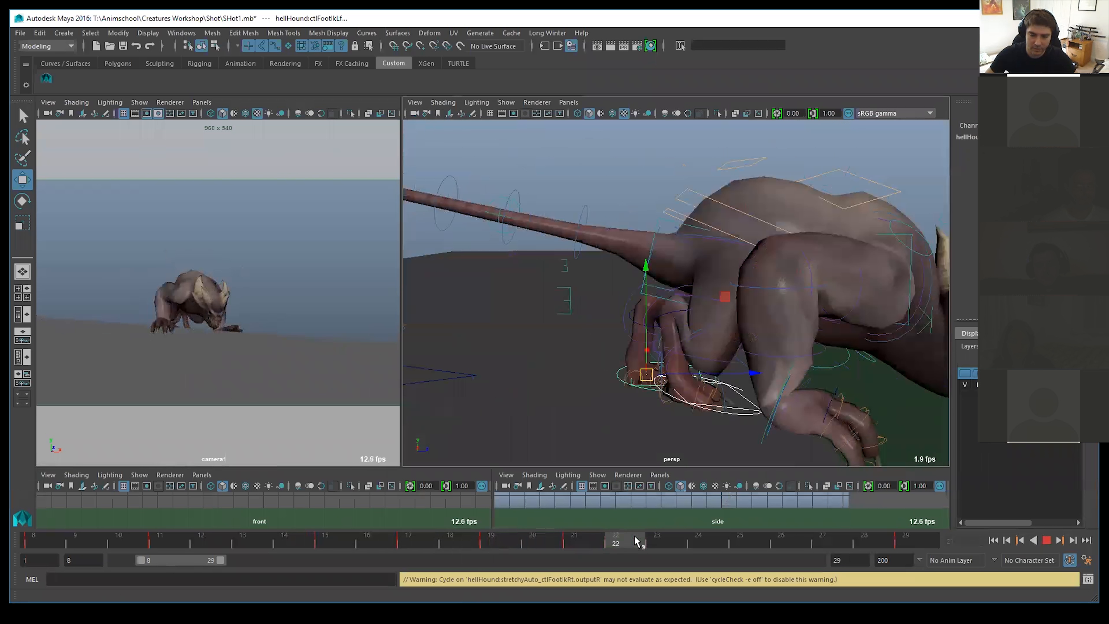
left_click_drag(585, 543, 654, 543)
Step: Move and rotate the left foot control into a trailing pose at frame 23
left_click_drag(699, 367, 672, 345, "alt")
left_click_drag(545, 265, 629, 170)
left_click_drag(652, 288, 766, 325)
left_click_drag(861, 246, 859, 229)
key("e")
left_click_drag(869, 267, 905, 331)
left_click_drag(762, 341, 803, 340)
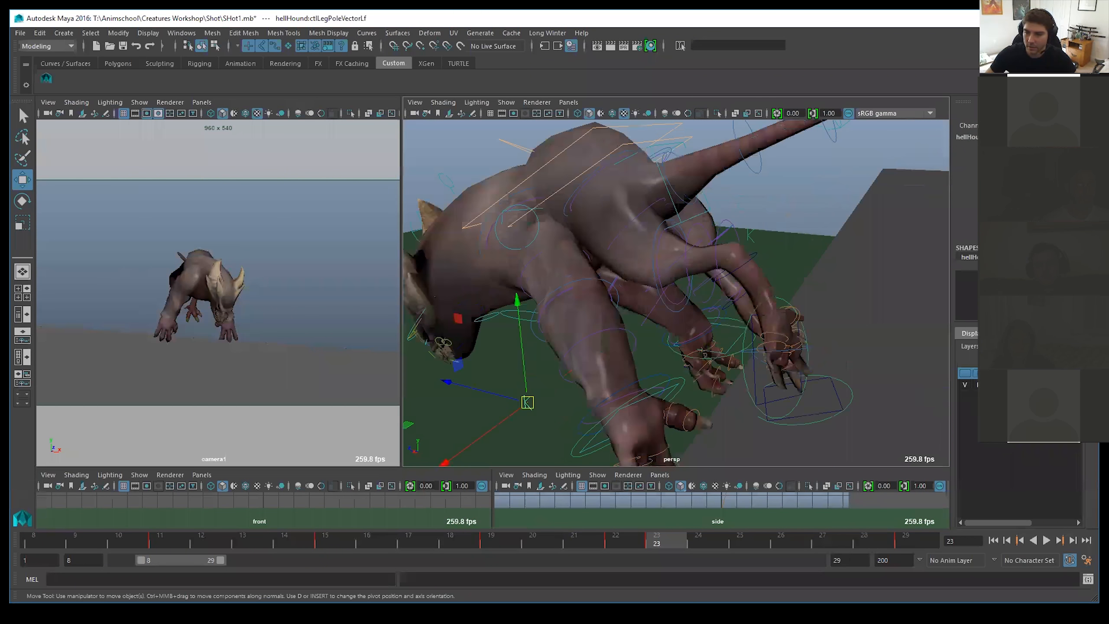
Step: Refine and key the left foot control's rotation at frame 23, checking it from both sides
left_click(756, 394)
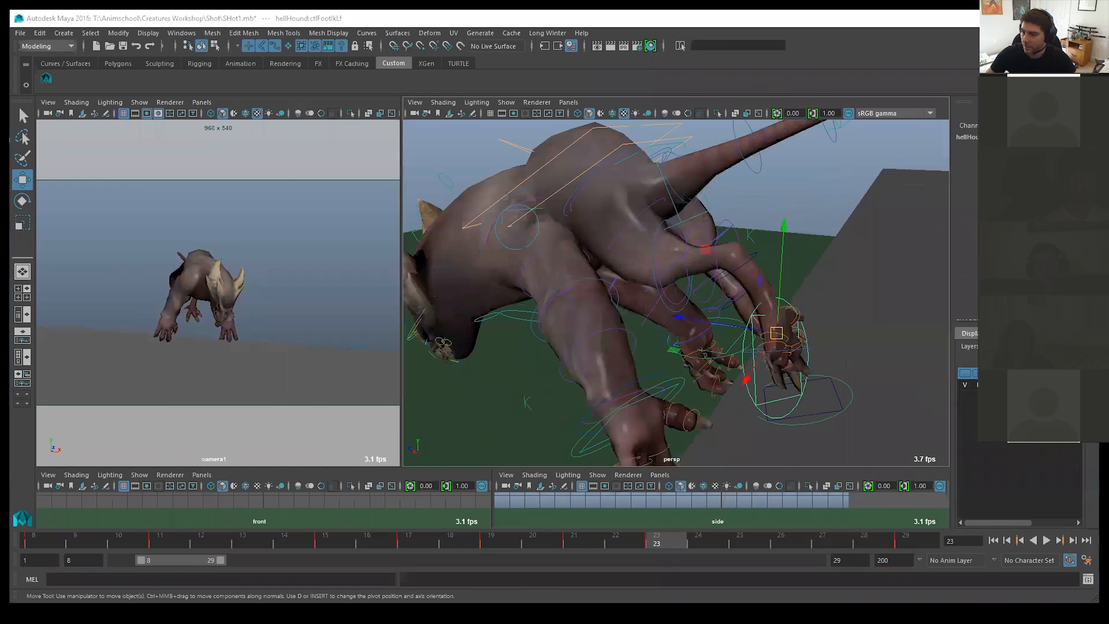
key("e")
left_click_drag(837, 248, 772, 236)
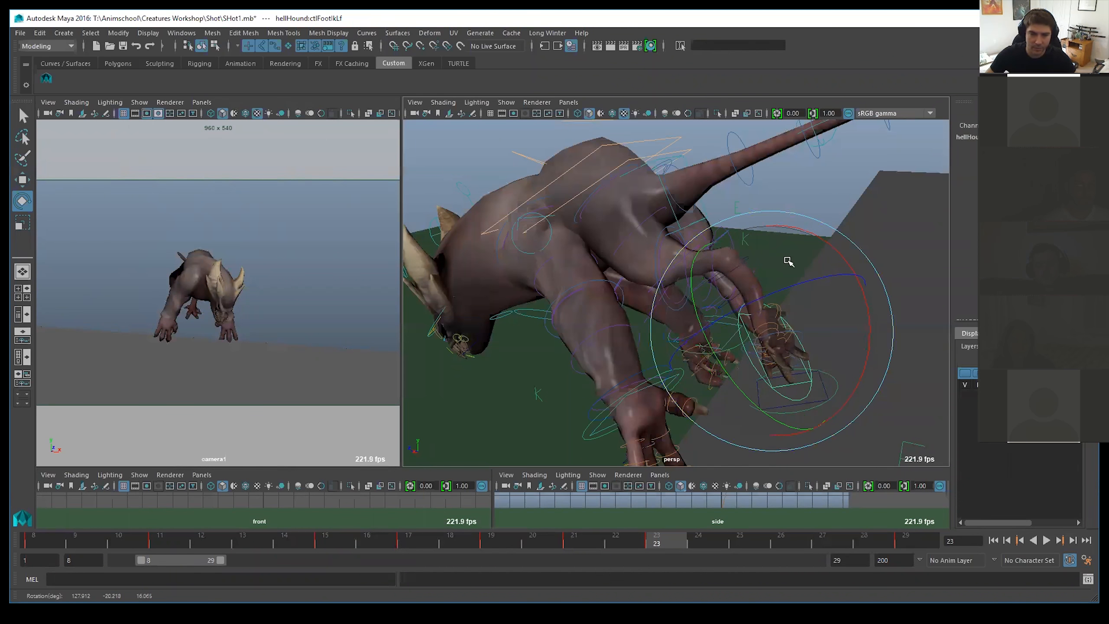
left_click_drag(791, 320, 658, 284, "alt")
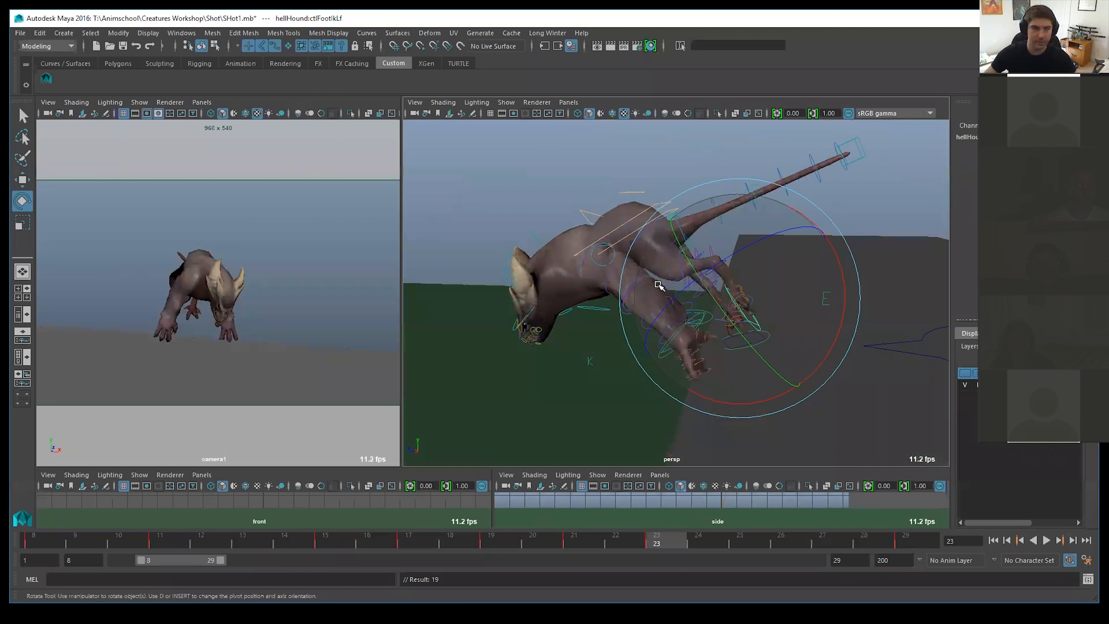
left_click_drag(658, 285, 458, 279, "alt")
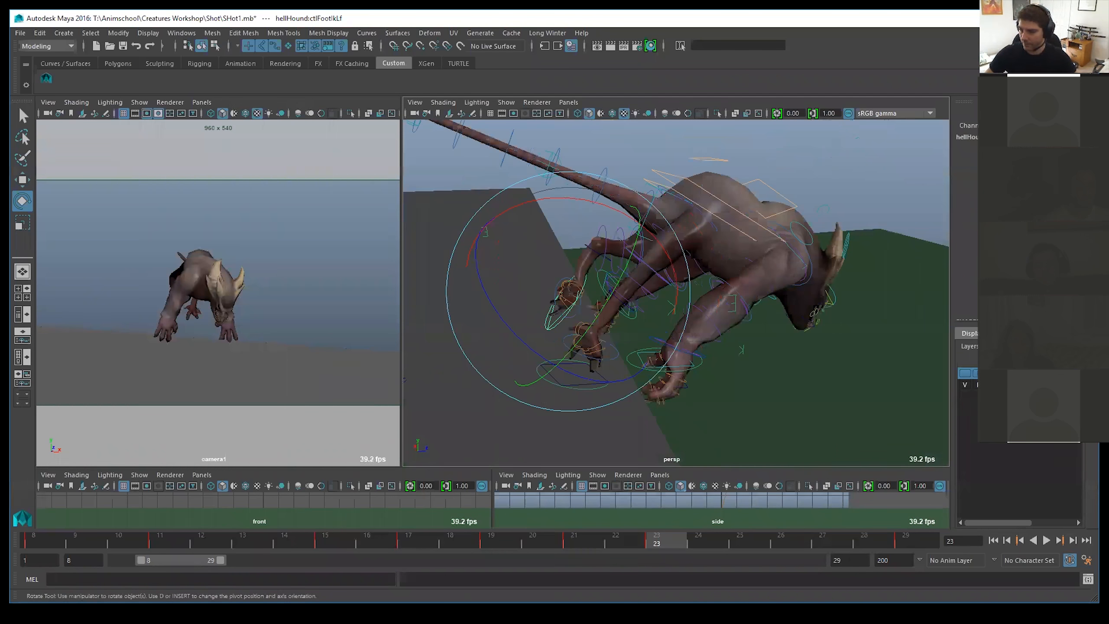
Step: Reposition the right foot control at frame 23 and play back the leap from the side
left_click(567, 387)
right_click_drag(474, 379, 569, 361, "alt")
left_click_drag(569, 361, 639, 259, "alt")
key("w")
left_click_drag(559, 279, 614, 174)
left_click_drag(649, 285, 675, 286)
left_click(801, 332)
left_click_drag(801, 332, 777, 318, "alt")
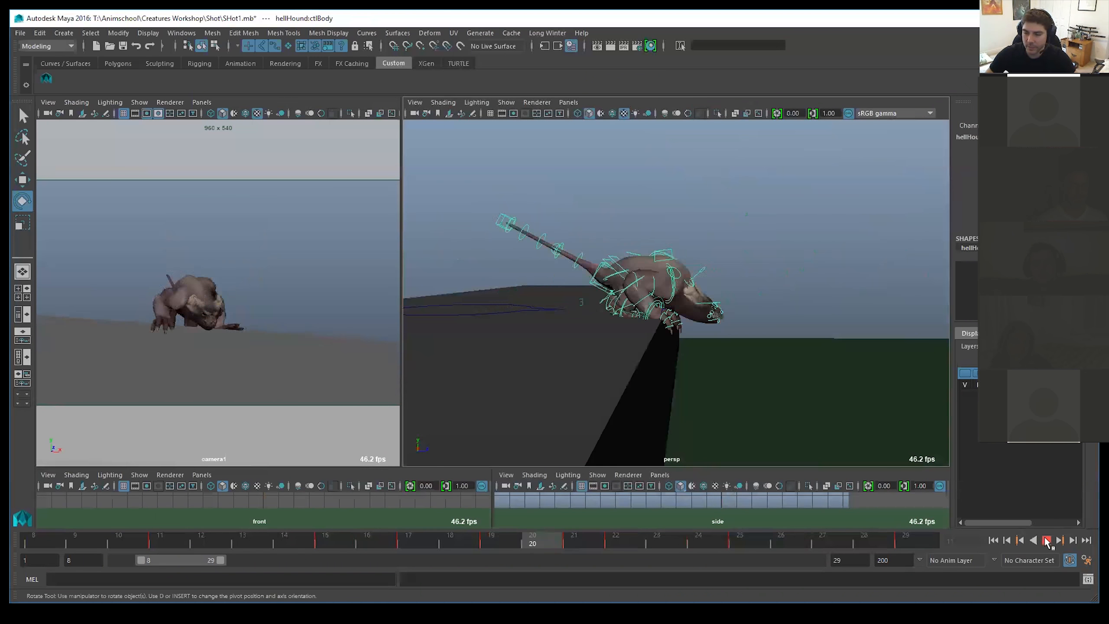
left_click(1047, 540)
Step: Rotate and key the right shoulder control at frame 15
left_click(888, 167)
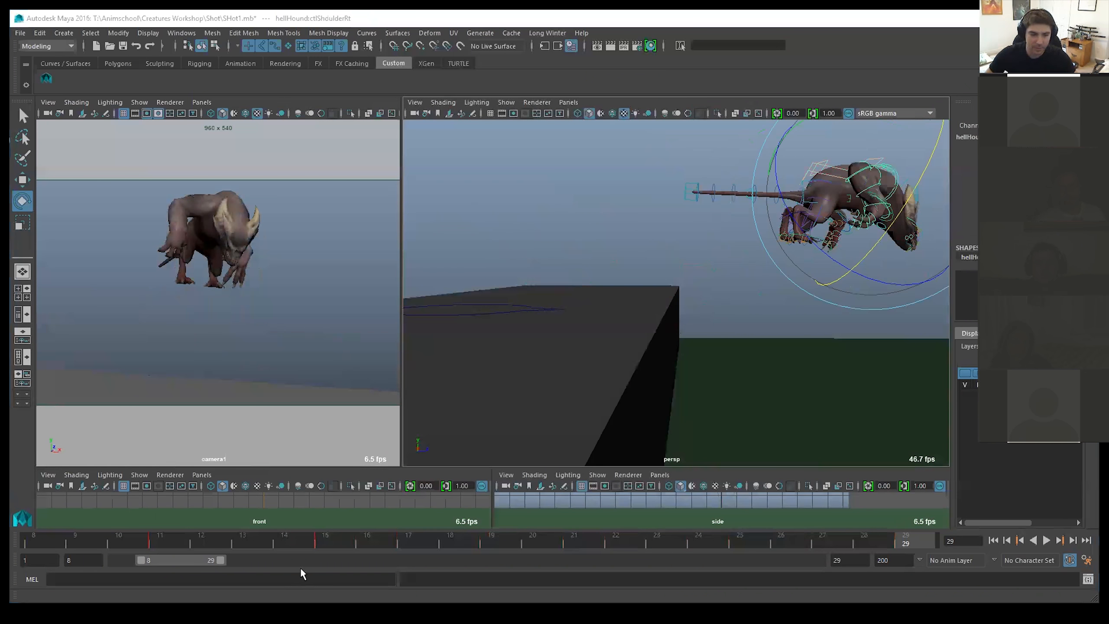
left_click_drag(162, 539, 321, 539)
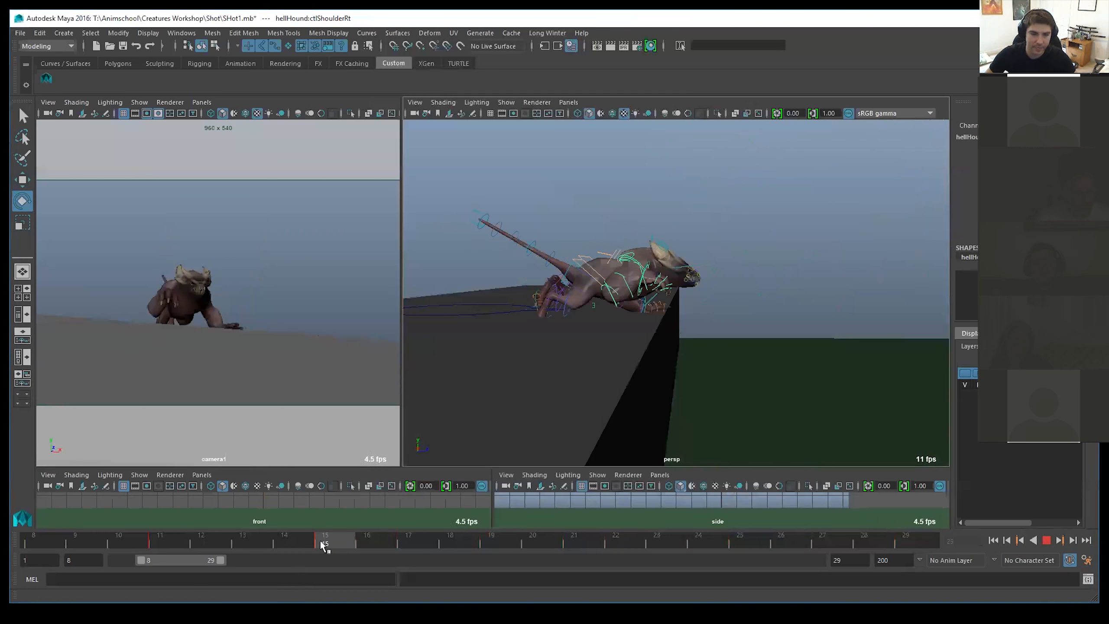
key("f")
left_click_drag(657, 224, 713, 215)
key("s")
Step: Rotate and key the right shoulder control at frames 17 and 21
left_click_drag(382, 540, 435, 529)
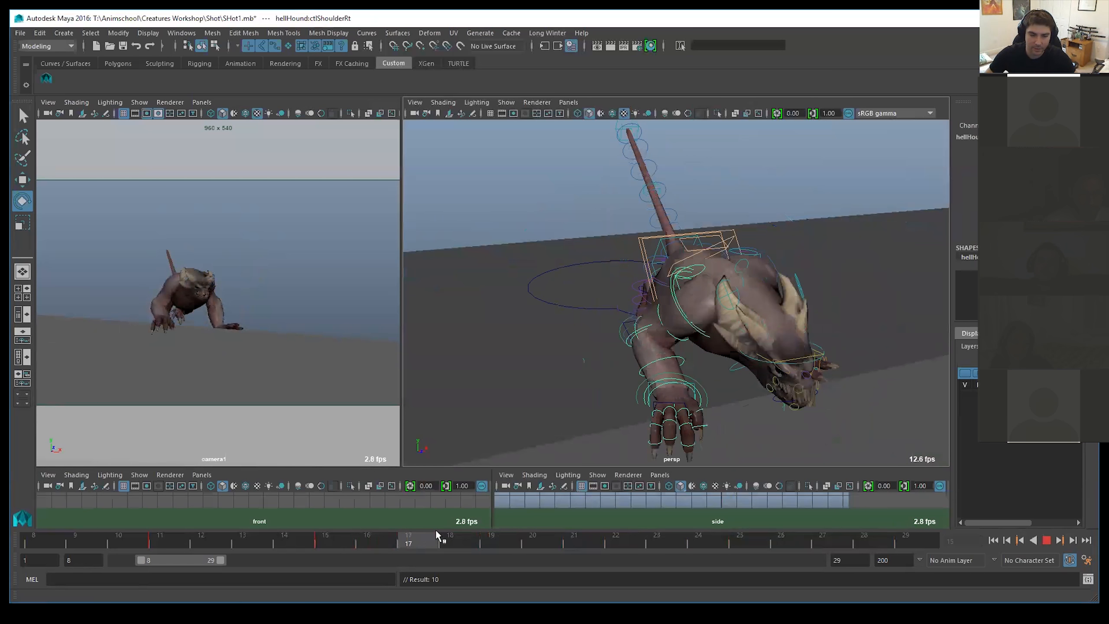
left_click_drag(689, 215, 619, 265)
key("s")
left_click_drag(431, 546, 575, 533)
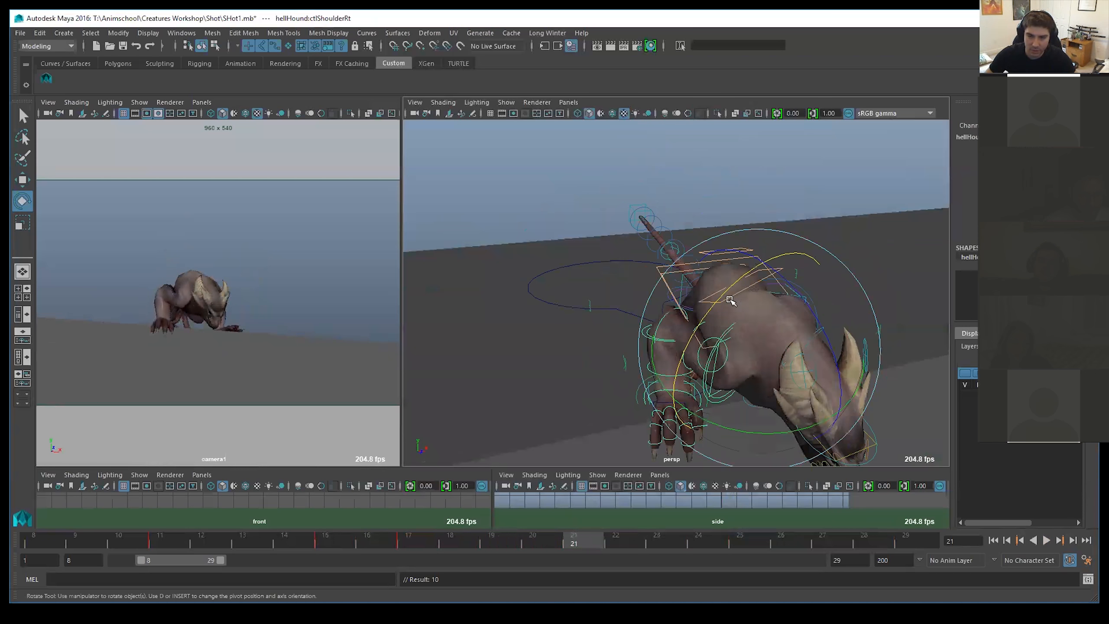
mouse_move(784, 252)
left_mouse_down()
mouse_move(802, 256)
mouse_move(776, 266)
left_mouse_up()
key("s")
Step: Rotate the right shoulder control in two passes at frame 24 and key the pose
left_click_drag(574, 537, 700, 530)
left_click_drag(924, 302, 827, 369)
key("s")
scroll(832, 376, "down", 5)
middle_click_drag(832, 377, 770, 348, "alt")
left_click_drag(742, 392, 705, 397)
key("s")
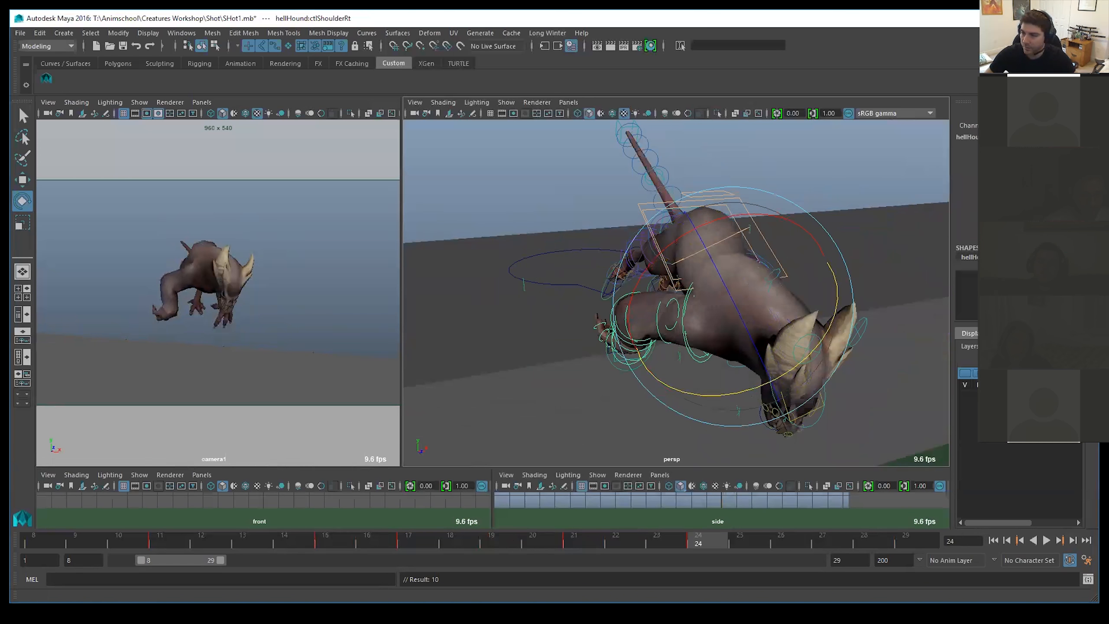
Step: Reposition and key the right hand control at frame 24, and play back the result
left_click(645, 360)
key("w")
left_click_drag(621, 339, 686, 323, "alt")
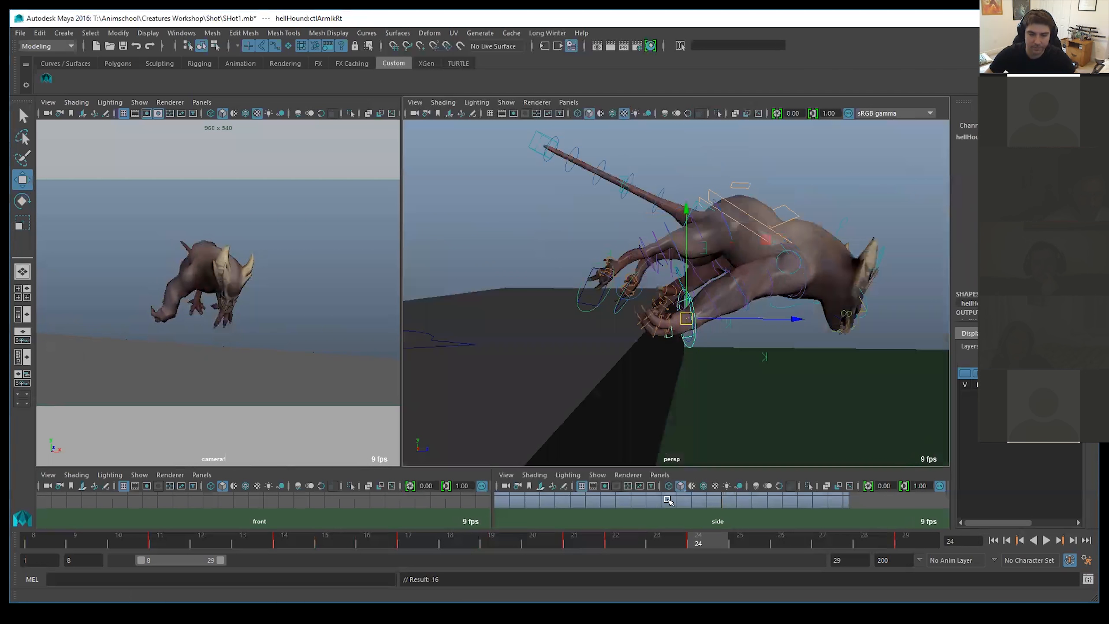
key("alt+v")
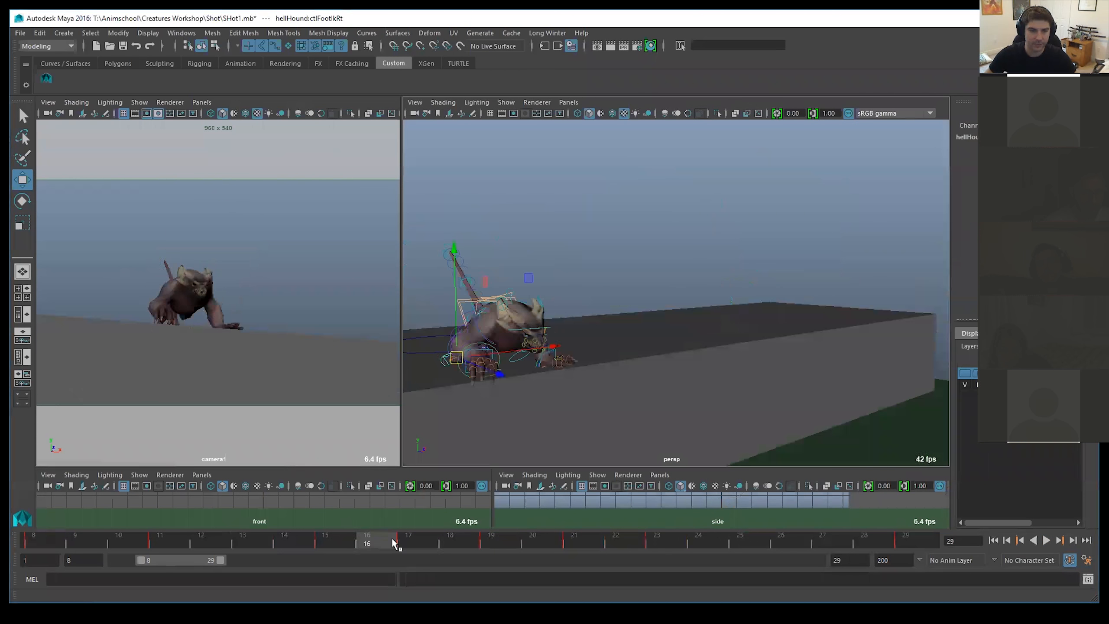
Step: Scrub and play back the leap from several angles to check the right foot and left hand motion
left_click_drag(391, 538, 452, 538)
key("alt+v")
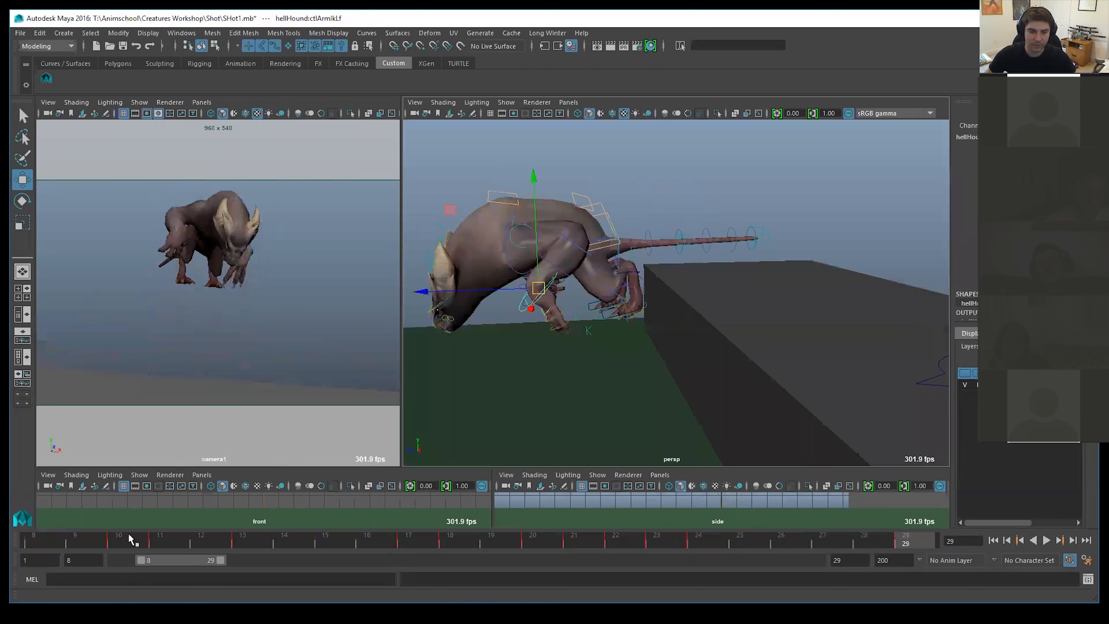
left_click_drag(128, 532, 284, 535)
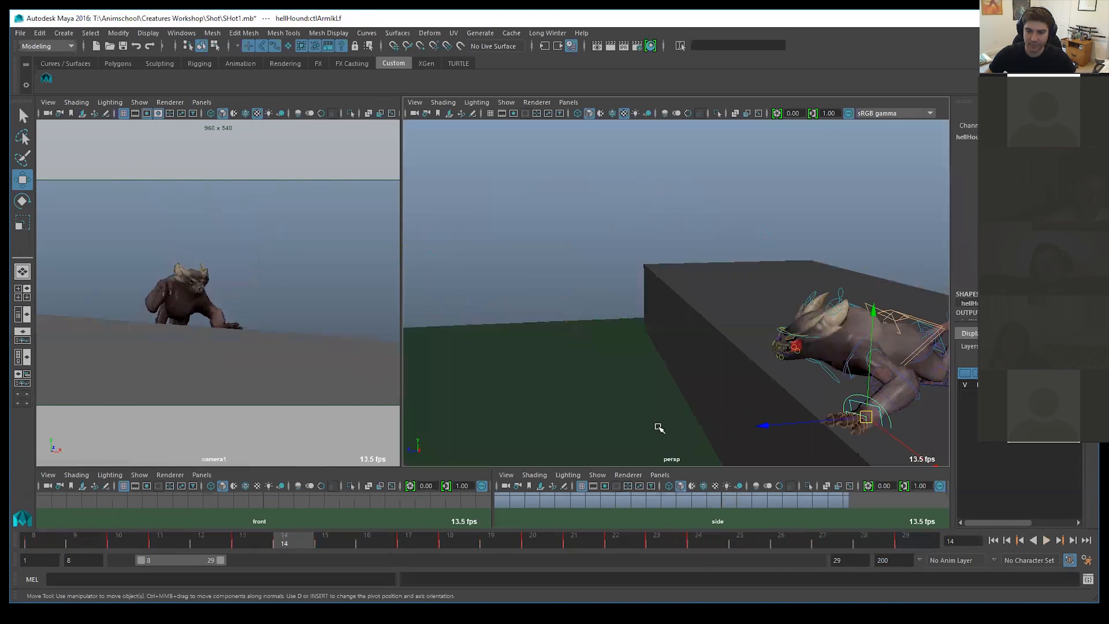
left_click_drag(660, 427, 716, 369, "alt")
key("alt+v")
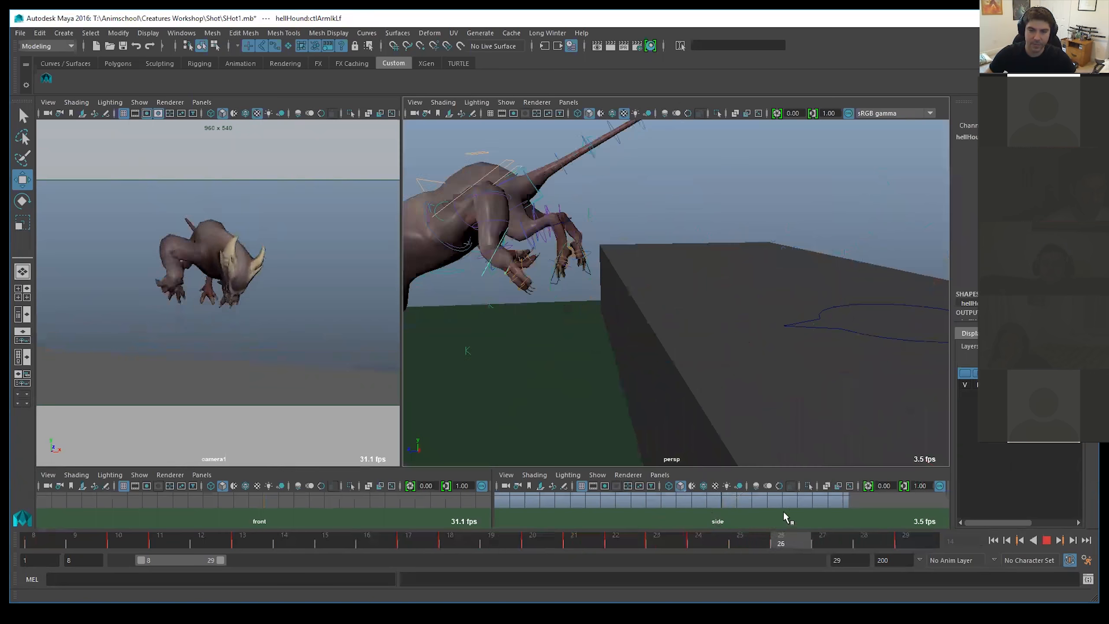
Step: Reposition the left hand control at frame 29, then rotate the left shoulder control and key it
middle_click_drag(655, 323, 760, 355, "alt")
right_click_drag(642, 353, 682, 345, "alt")
middle_click_drag(672, 344, 700, 327, "alt")
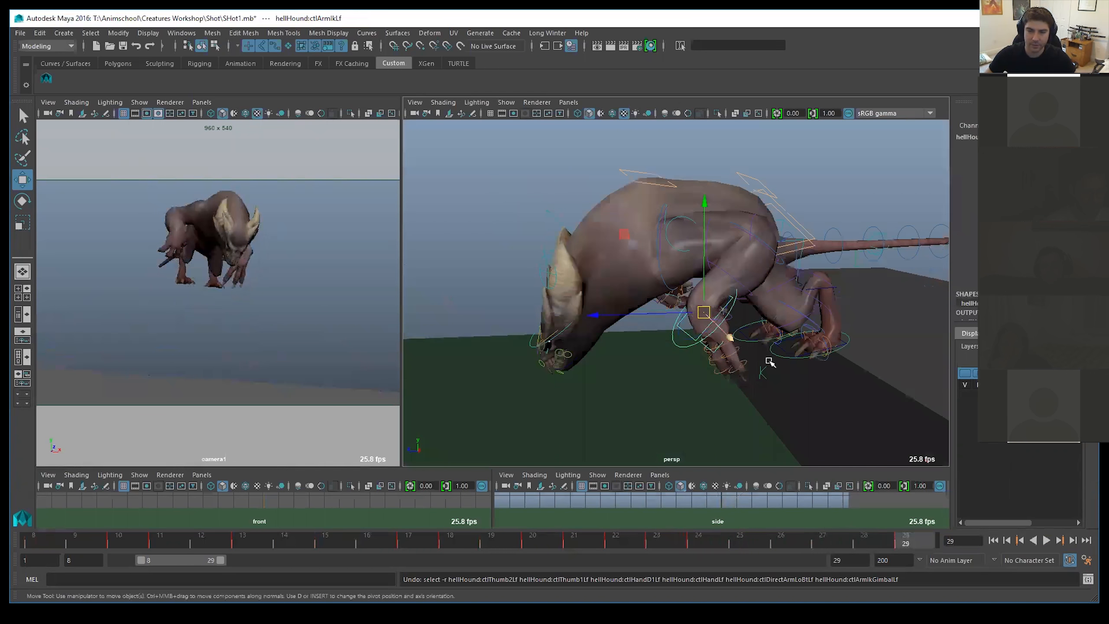
left_click_drag(684, 310, 645, 279)
left_click(673, 217)
key("e")
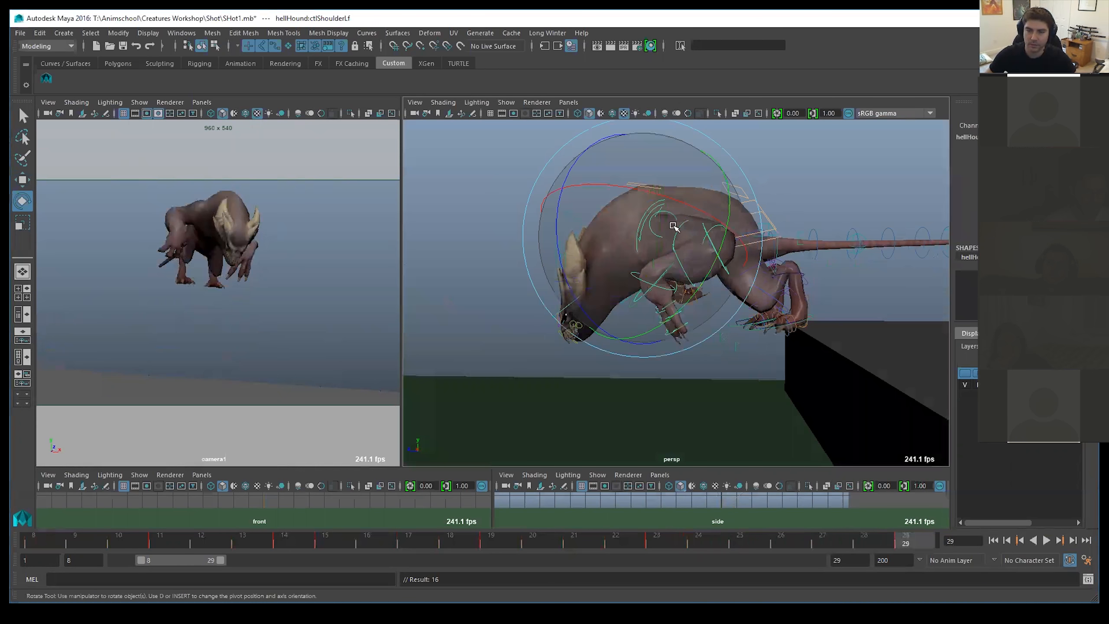
left_click_drag(674, 230, 602, 166)
key("s")
Step: Lower the right hand control and shift its elbow pole vector backward at frame 29, key the pose, and save the scene
left_click_drag(690, 312, 775, 312, "alt")
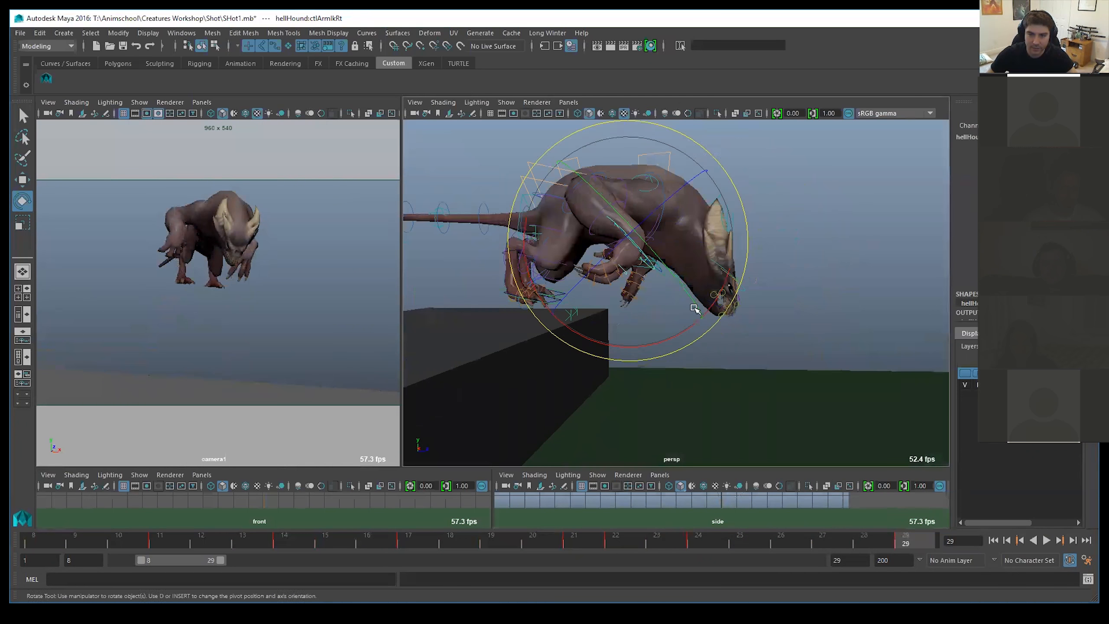
key("w")
left_click_drag(633, 243, 597, 293)
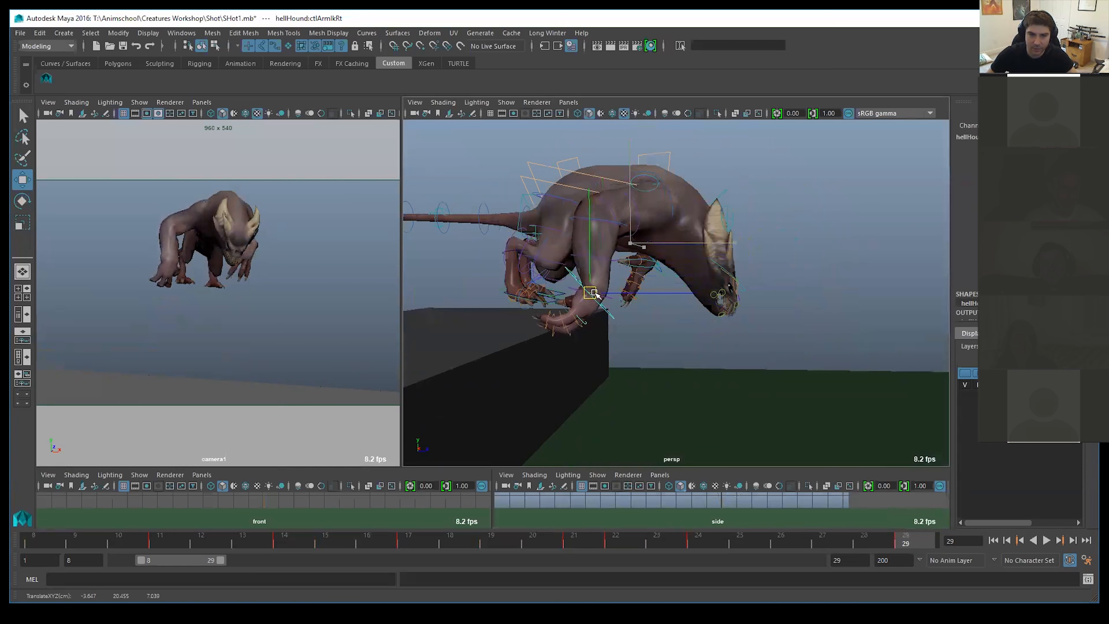
left_click(639, 233)
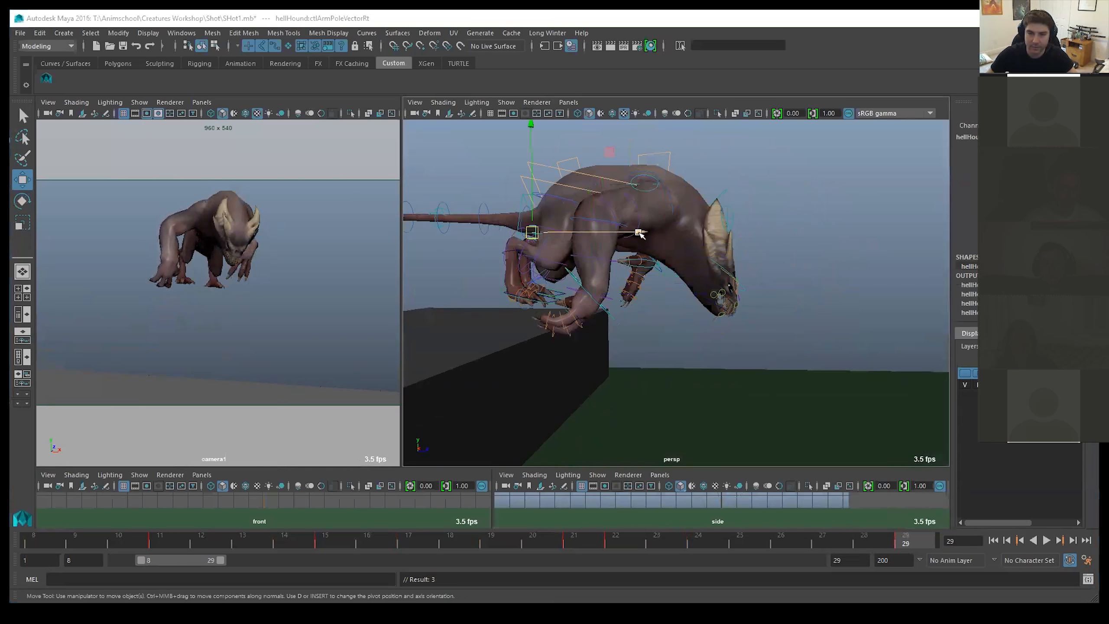
left_click_drag(639, 233, 519, 232)
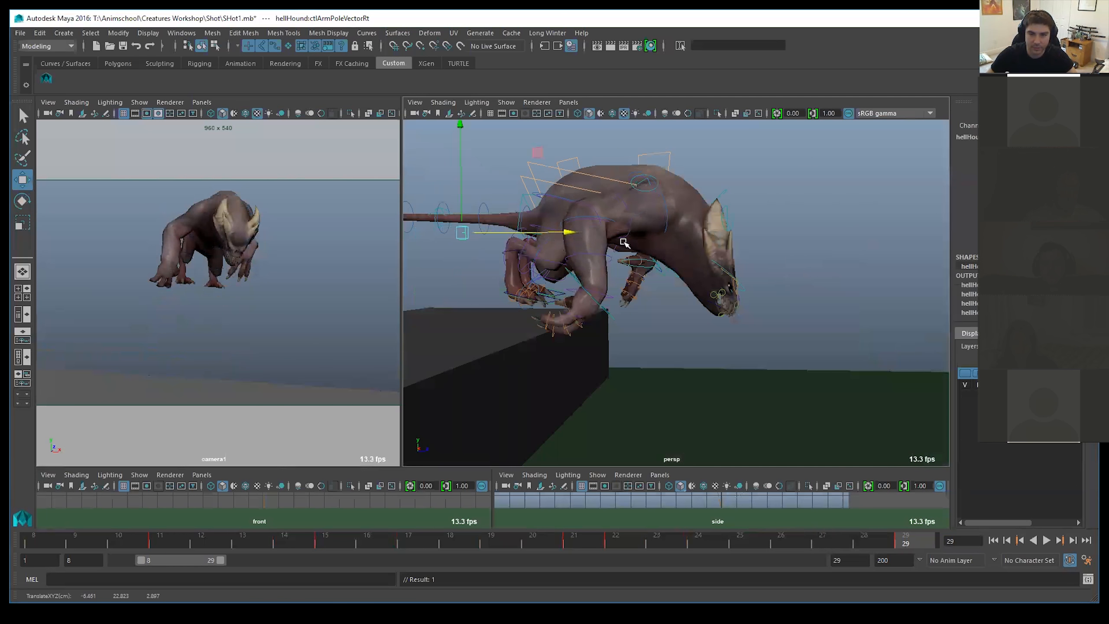
left_click(590, 294)
left_click_drag(590, 293, 564, 297)
key("s")
left_click_drag(626, 541, 915, 479)
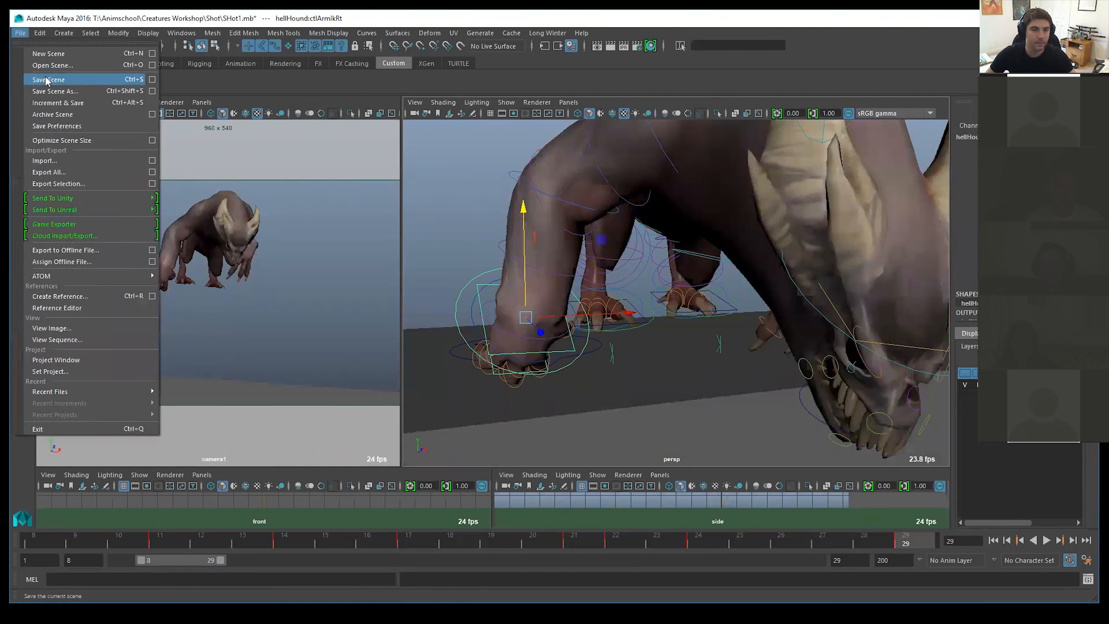
left_click(48, 81)
Step: Rotate the right foot control at frame 29 and move it up and back so the foot trails behind the body
right_click_drag(726, 321, 682, 320, "alt")
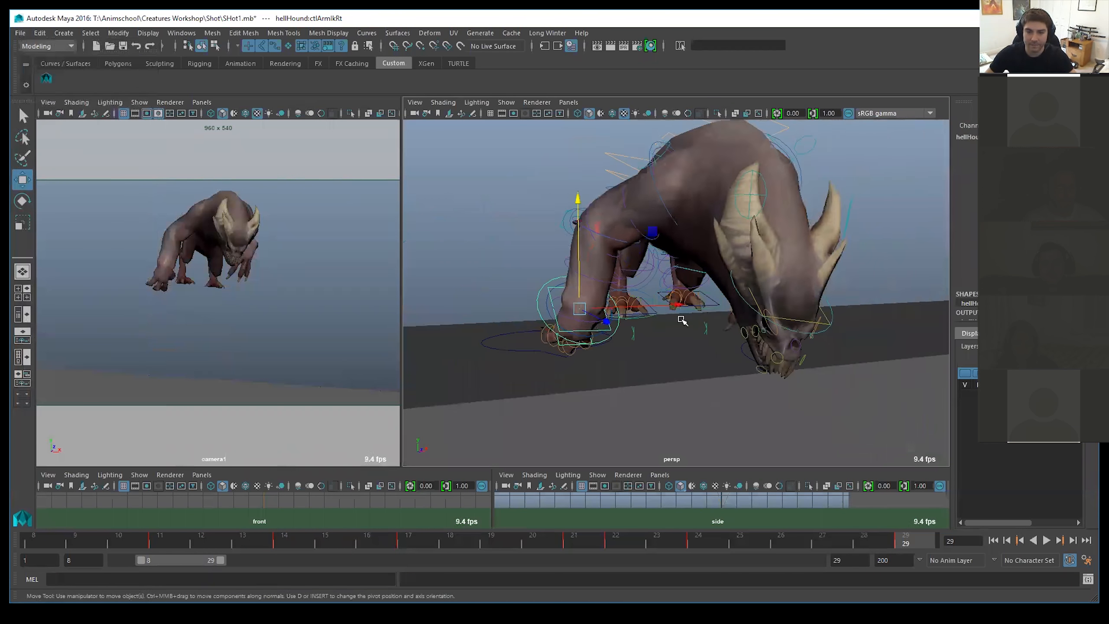
left_click_drag(681, 320, 906, 310, "alt")
left_click_drag(775, 383, 812, 362, "alt")
right_click_drag(812, 363, 733, 328, "alt")
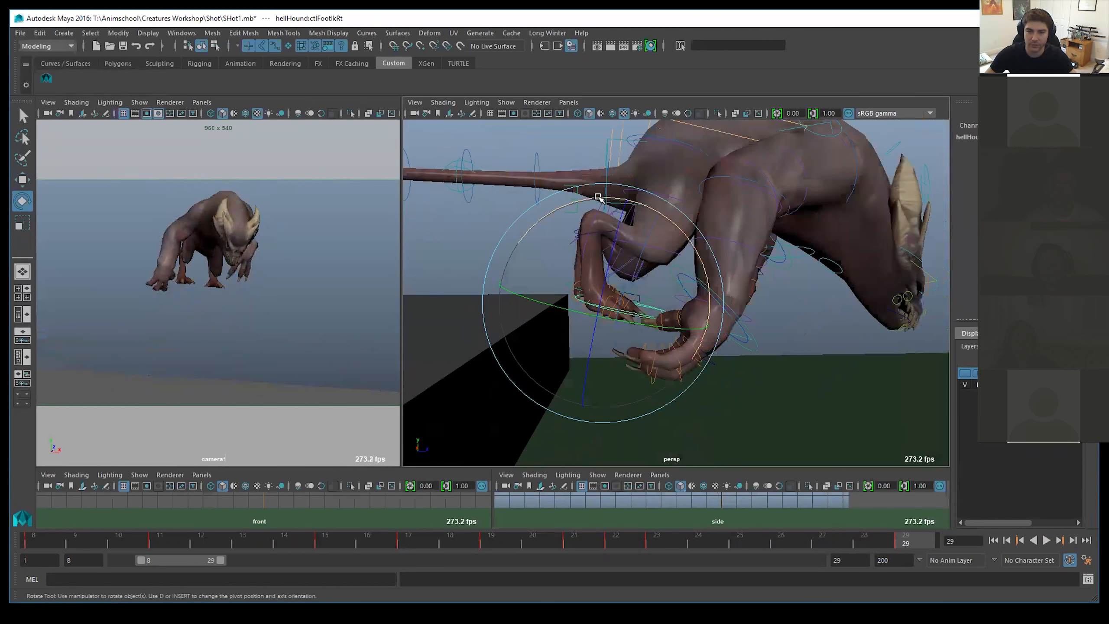
left_click_drag(599, 197, 744, 369)
key("w")
left_click_drag(606, 303, 490, 269)
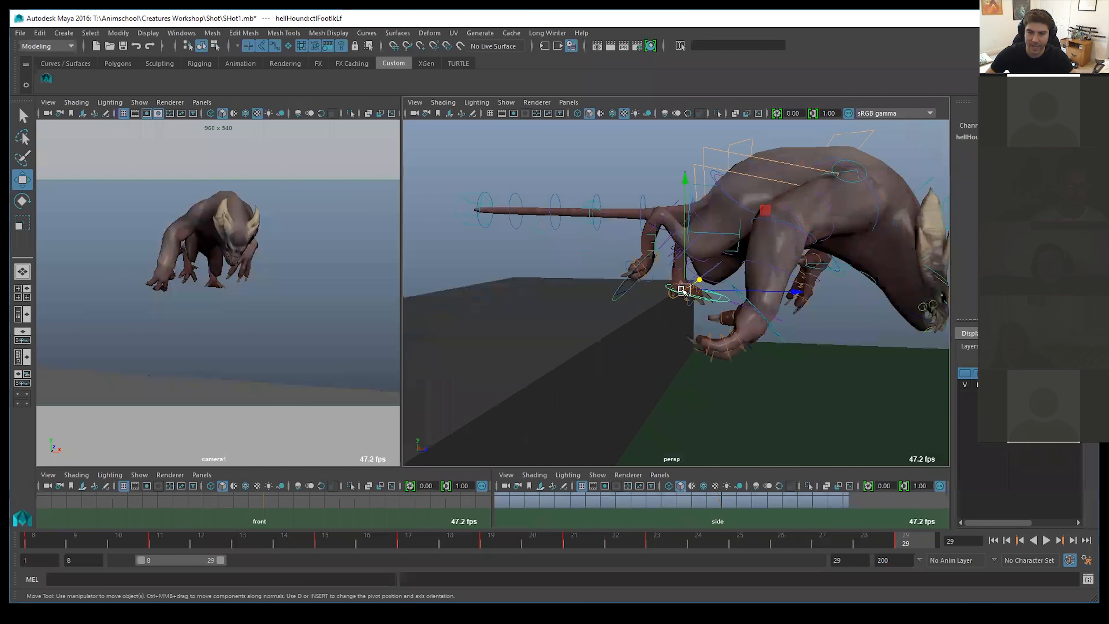
Step: Reposition and rotate the left foot control at frame 29, and play back the leap
left_click_drag(699, 301, 650, 327)
key("e")
left_click_drag(736, 264, 676, 489)
key("w")
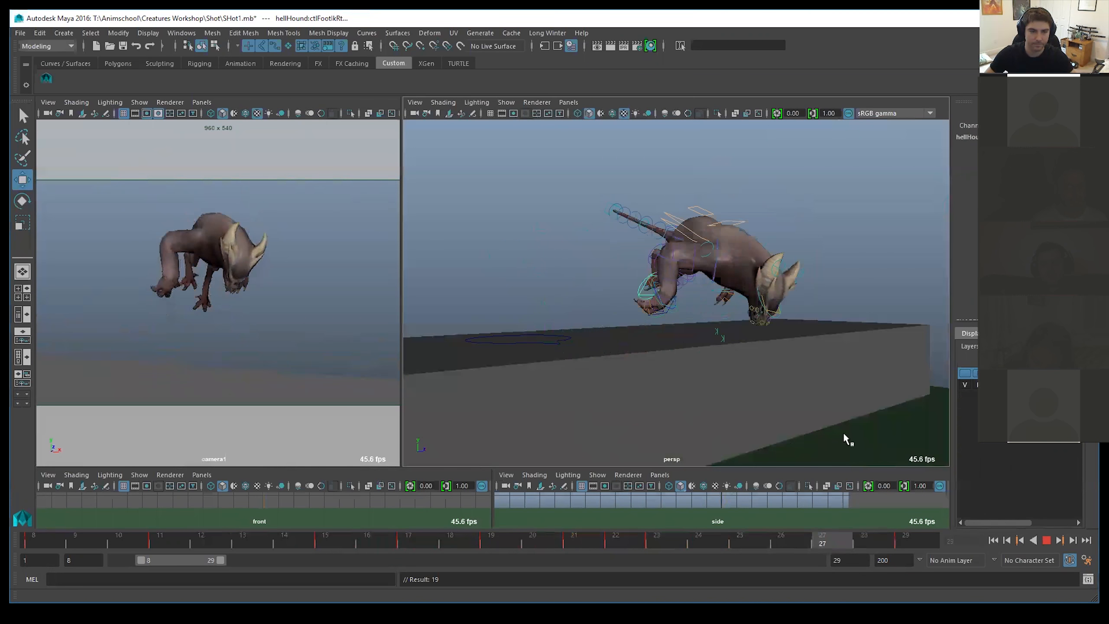
key("alt+v")
Step: Rotate and key the hips control at frames 19 and 22
left_click_drag(542, 327, 747, 352, "alt")
right_click_drag(747, 352, 765, 331, "alt")
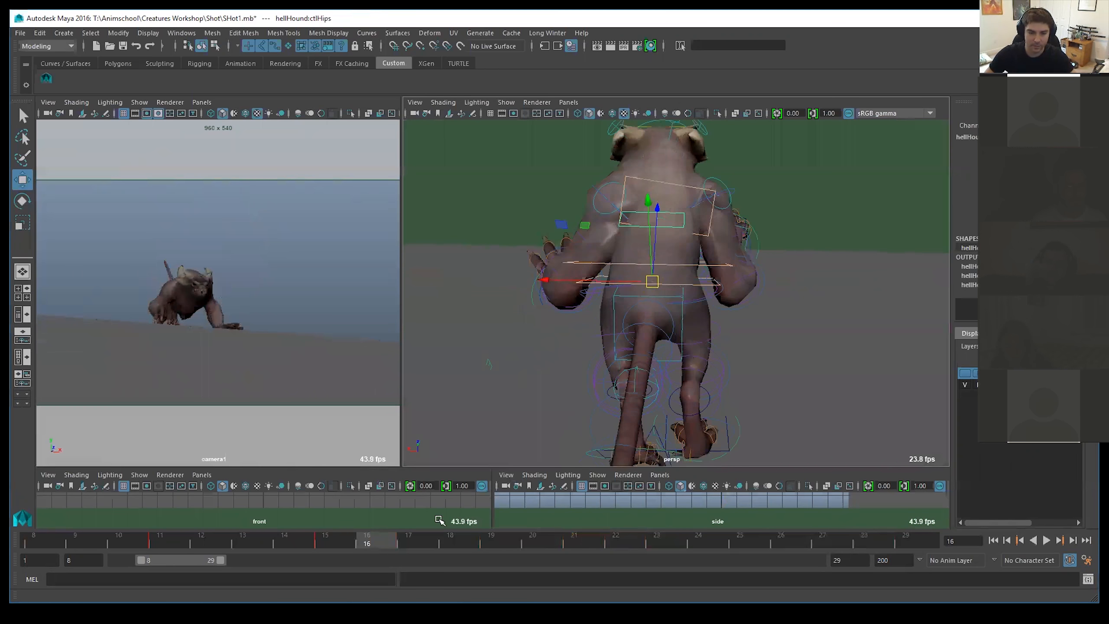
left_click_drag(419, 535, 488, 528)
left_click_drag(705, 374, 674, 288, "alt")
key("e")
left_click_drag(695, 246, 676, 213)
key("s")
left_click_drag(542, 538, 623, 536)
left_click_drag(688, 137, 732, 234)
key("s")
Step: Rotate the hips control at frame 29 to tilt the pelvis sideways, and play back the result
left_click_drag(631, 542, 822, 490)
middle_click_drag(743, 312, 744, 489, "alt")
right_click_drag(737, 332, 695, 295, "alt")
middle_click_drag(696, 295, 699, 369, "alt")
left_click(899, 538)
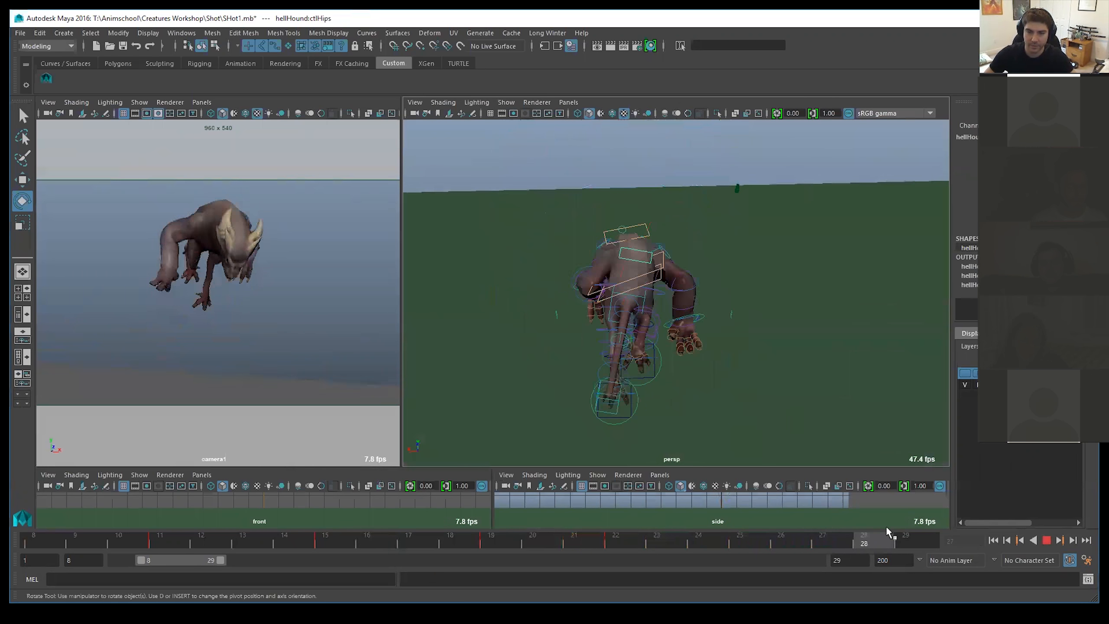
left_click_drag(706, 200, 690, 175)
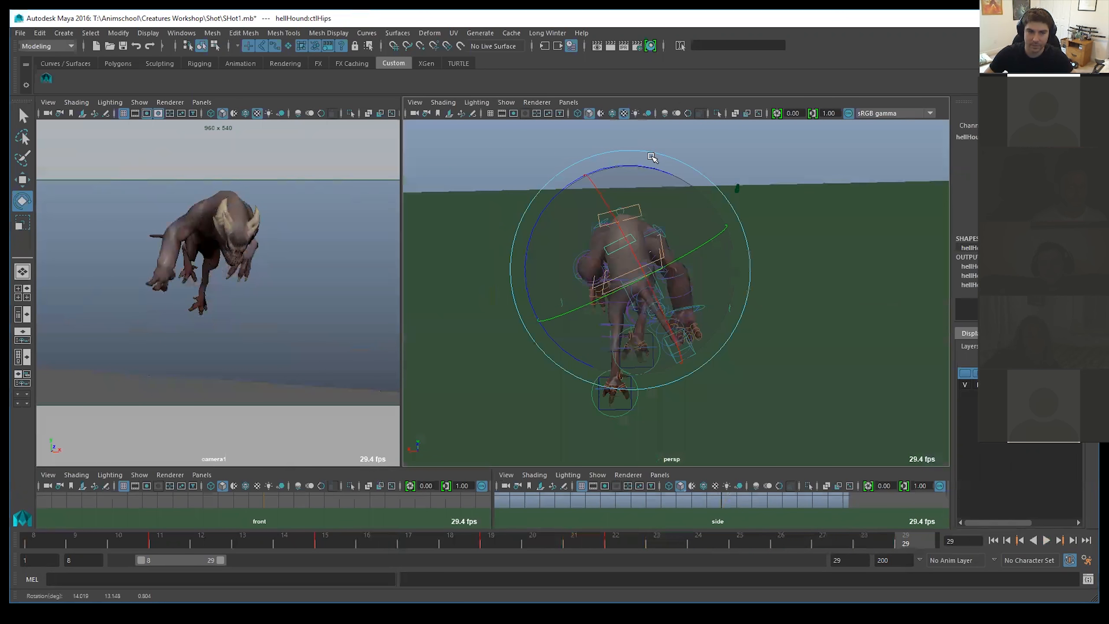
key("alt+v")
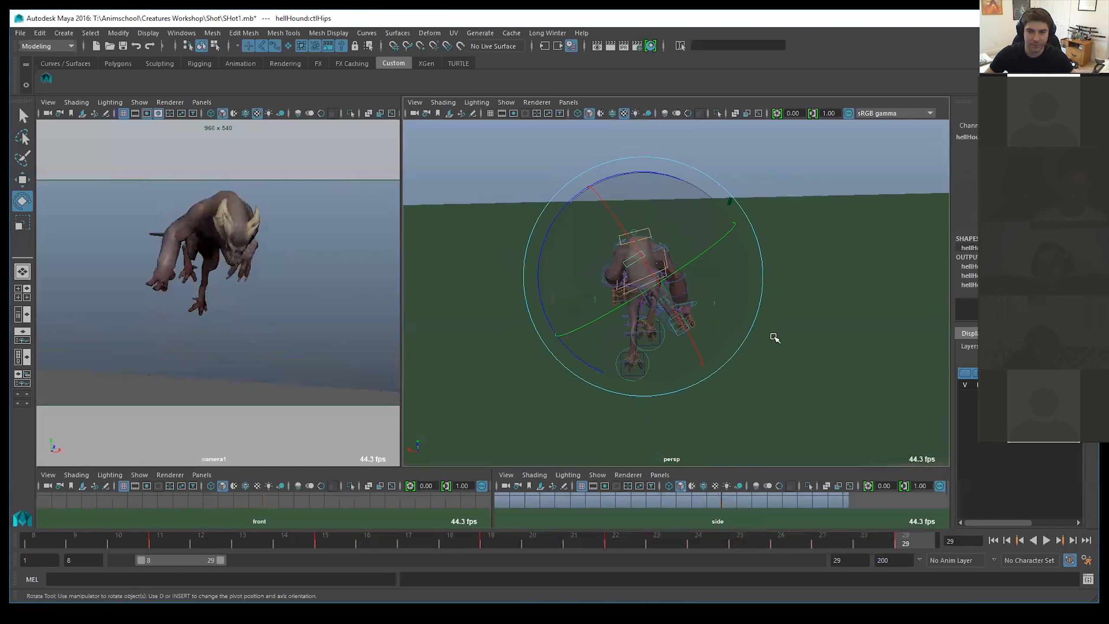
Step: Shift the playback range to frames 22–35 and rotate the hips control at frame 35 so the tail hangs down
left_click_drag(775, 340, 663, 309, "alt")
left_click_drag(194, 560, 247, 568)
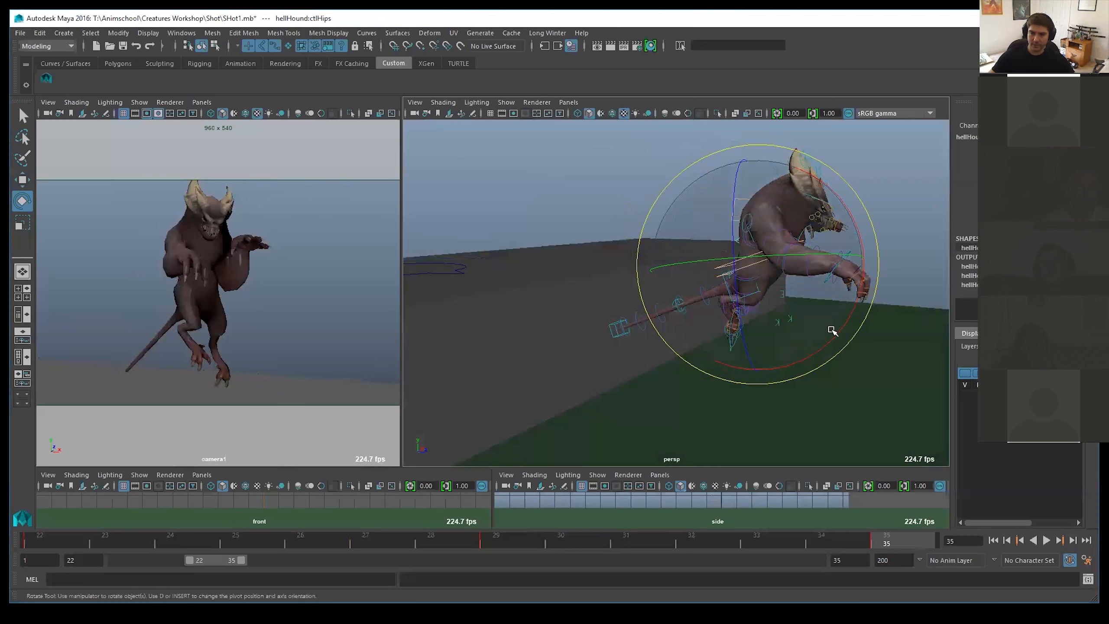
left_click_drag(829, 330, 741, 260)
middle_click_drag(712, 265, 674, 271, "alt")
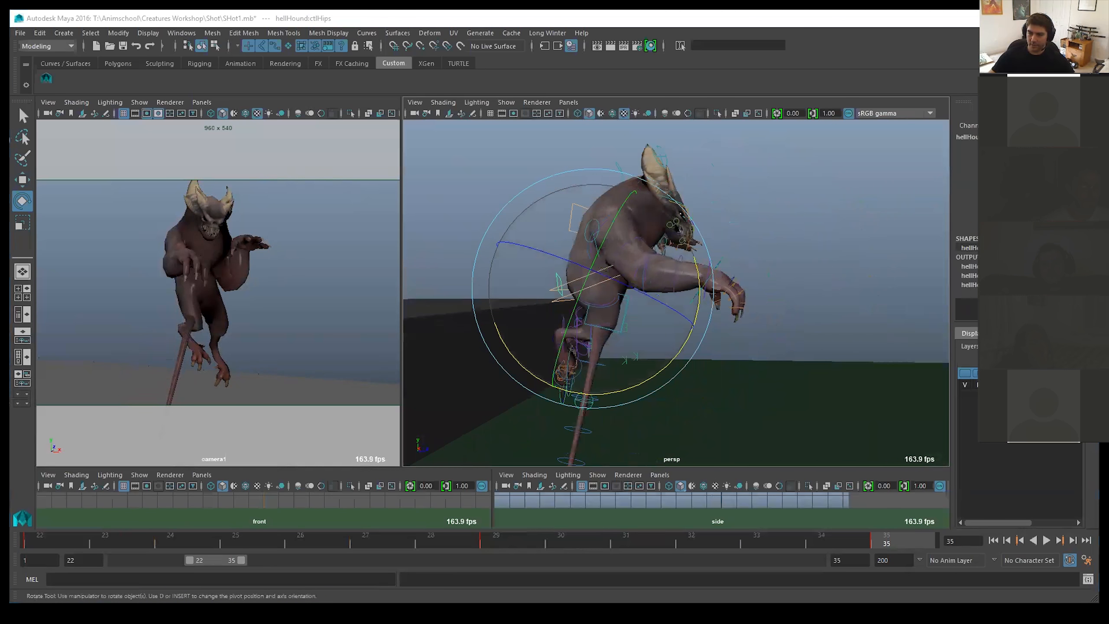
left_click_drag(556, 404, 570, 391)
Step: Undo the first foot move, then reposition and rotate the foot control and key the pose
key("w")
left_click_drag(671, 375, 752, 369)
left_click_drag(750, 368, 568, 353, "alt")
middle_click_drag(568, 353, 760, 223, "alt")
key("ctrl+z")
left_click(595, 301)
left_click_drag(590, 300, 566, 302)
key("e")
left_click_drag(584, 366, 617, 397)
key("s")
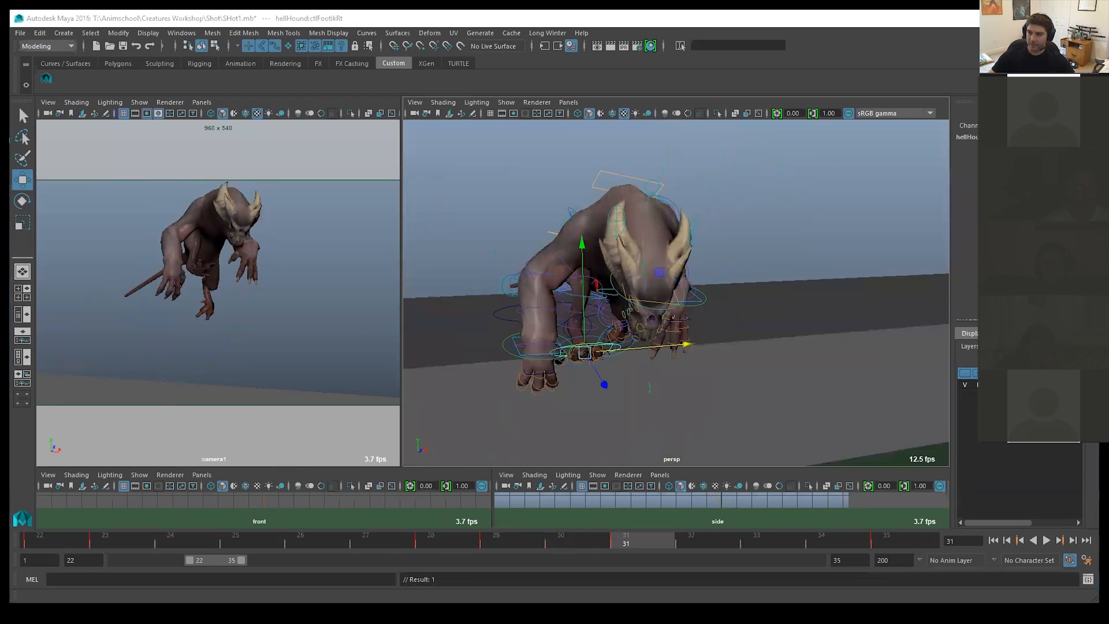
Step: Undo the latest changes at frame 31 and adjust the foot pose there again
key("ctrl+z")
key("ctrl+z")
key("ctrl+z")
key("ctrl+z")
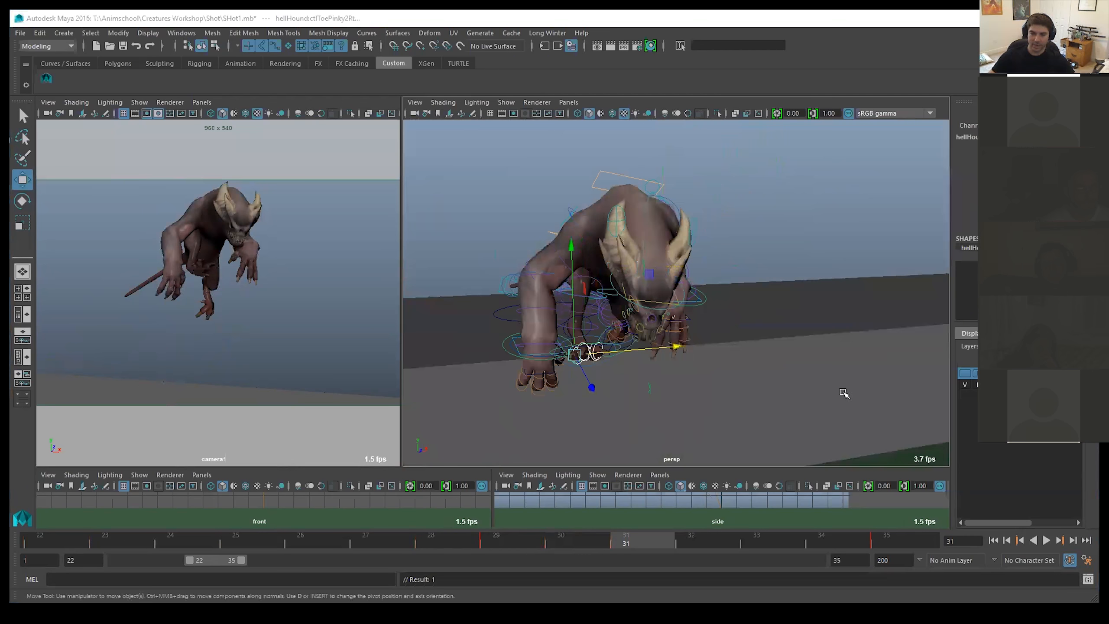
left_click_drag(534, 270, 518, 322)
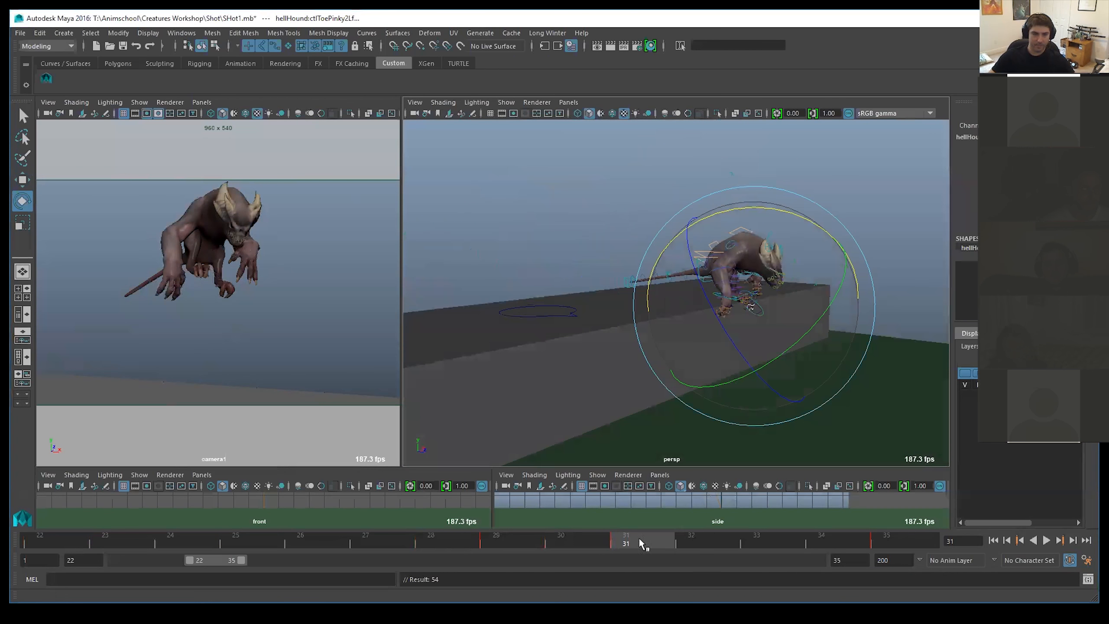
Step: Move and rotate the right foot control at frame 35, and shift the left foot control slightly up and back
left_click_drag(638, 538, 902, 503)
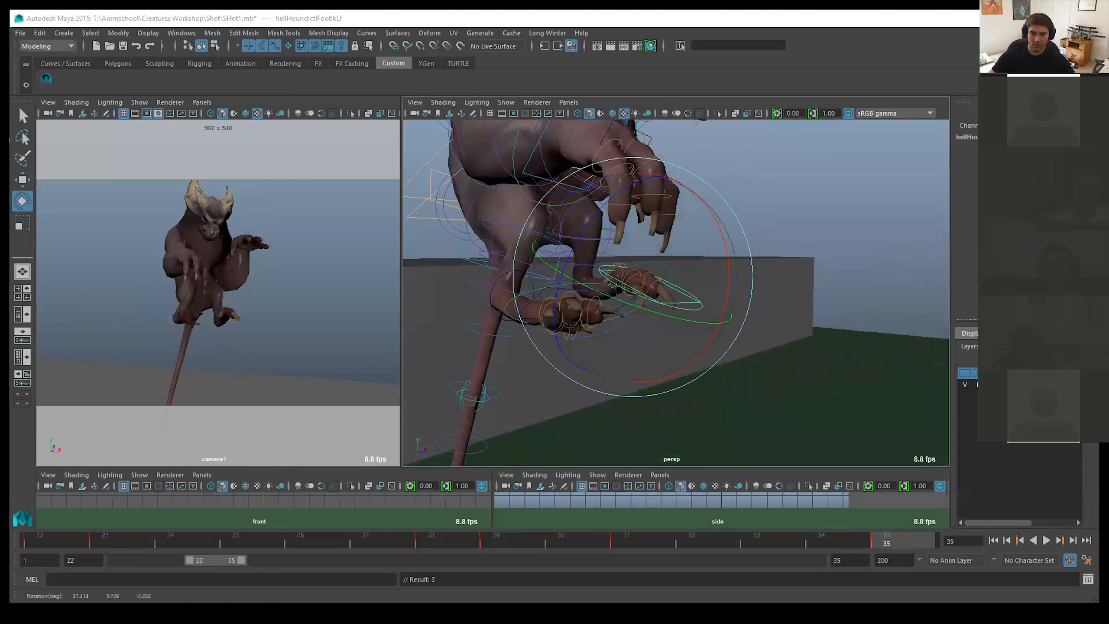
left_click(584, 332)
key("w")
left_click_drag(584, 334, 599, 336)
key("e")
left_click_drag(651, 364, 680, 348)
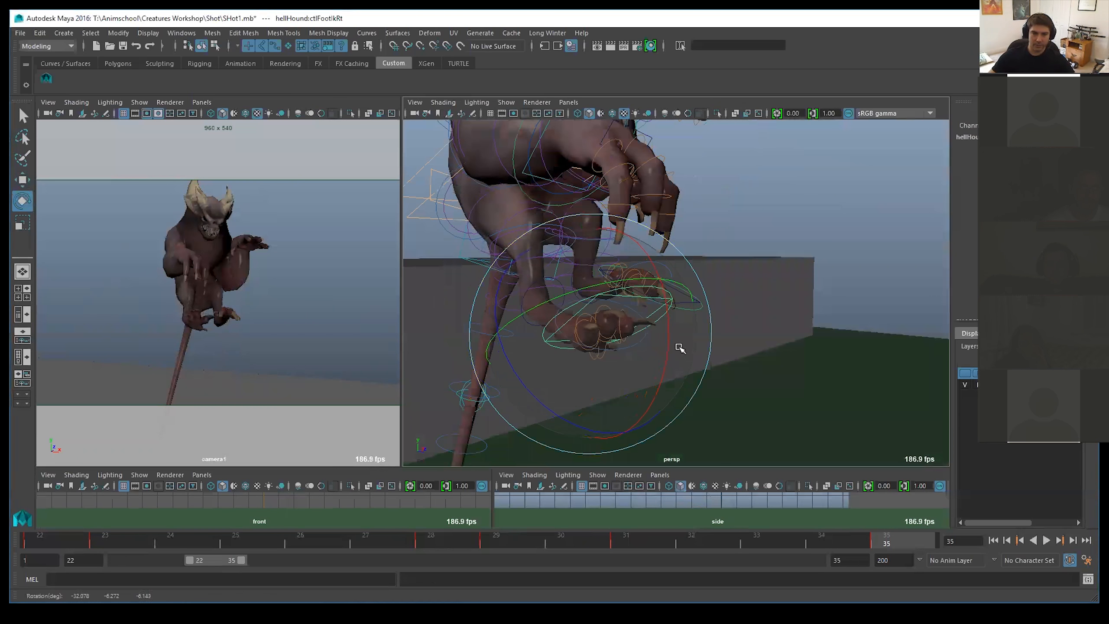
left_click(640, 263)
key("w")
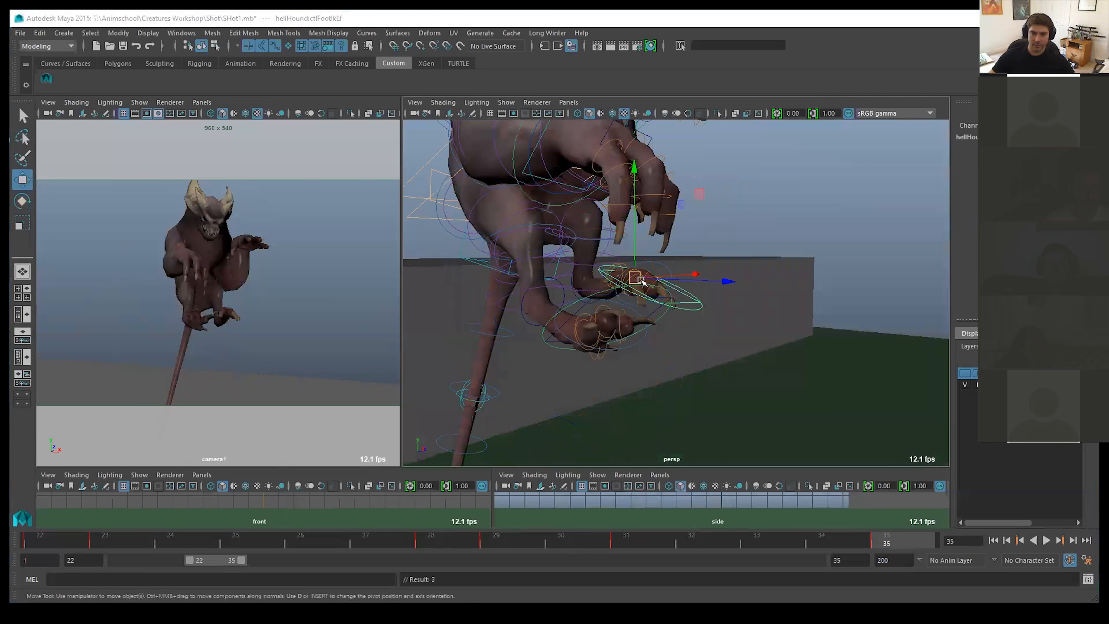
left_click_drag(640, 264, 628, 268)
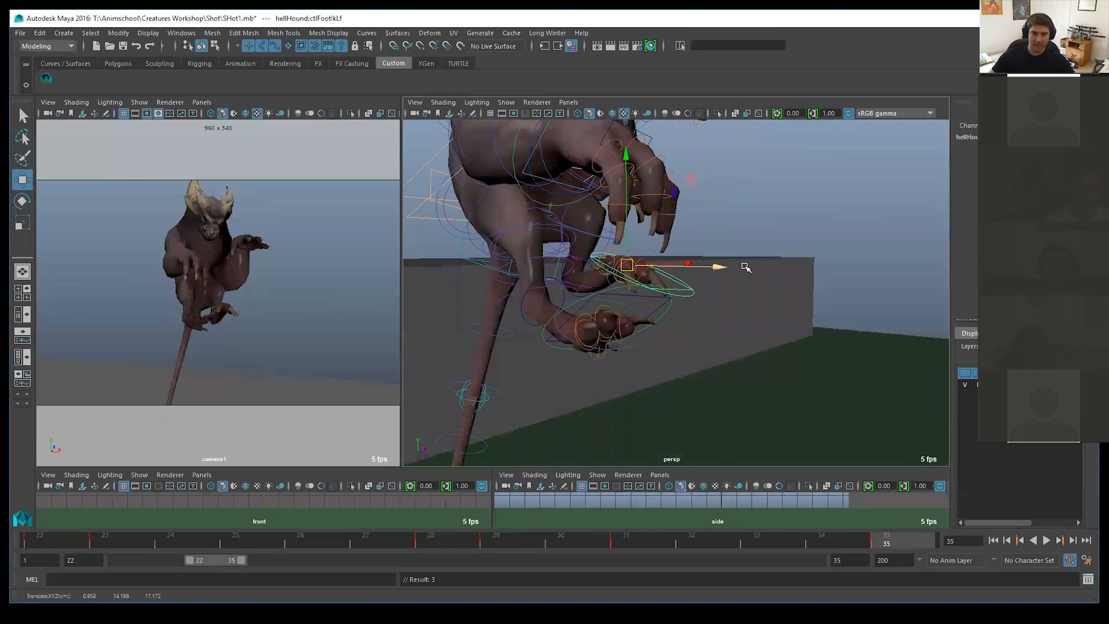
Step: Rotate the lower torso controls at frame 35, key the pose, and play back the result
left_click_drag(745, 266, 867, 271, "alt")
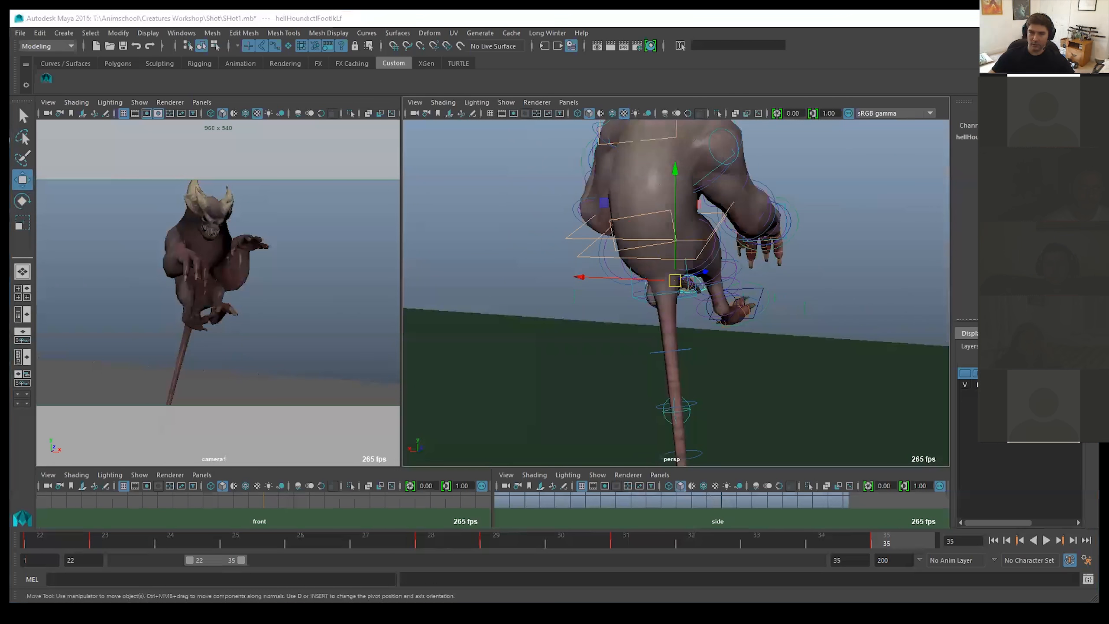
left_click(674, 239)
key("e")
left_click_drag(700, 191, 930, 288)
left_click(694, 276)
left_click_drag(704, 174, 730, 165)
key("s")
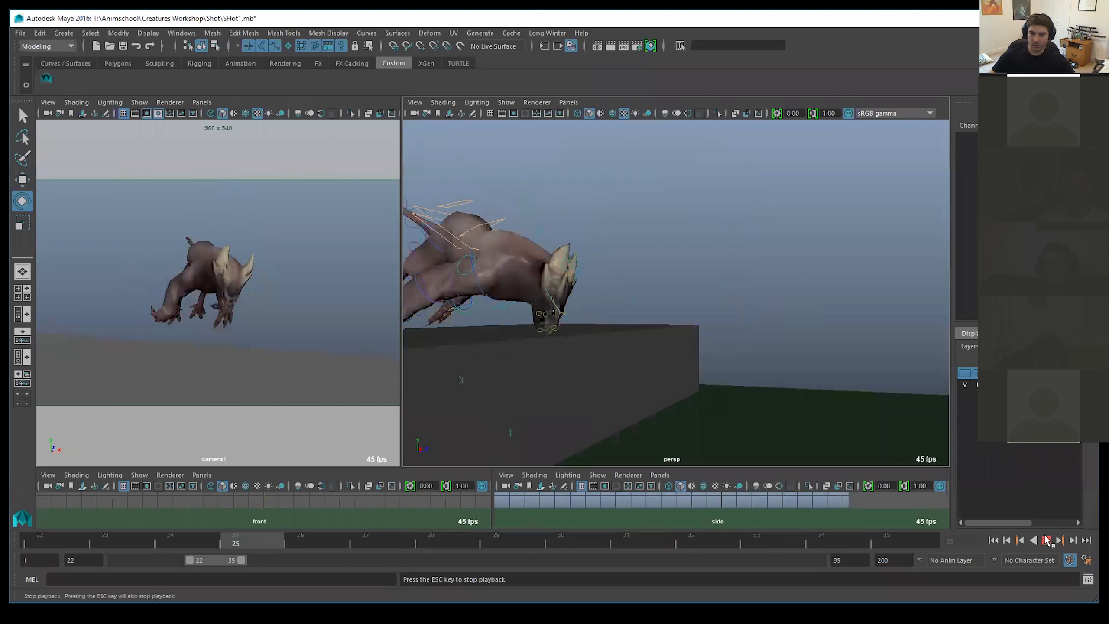
left_click(1047, 540)
left_click(430, 529)
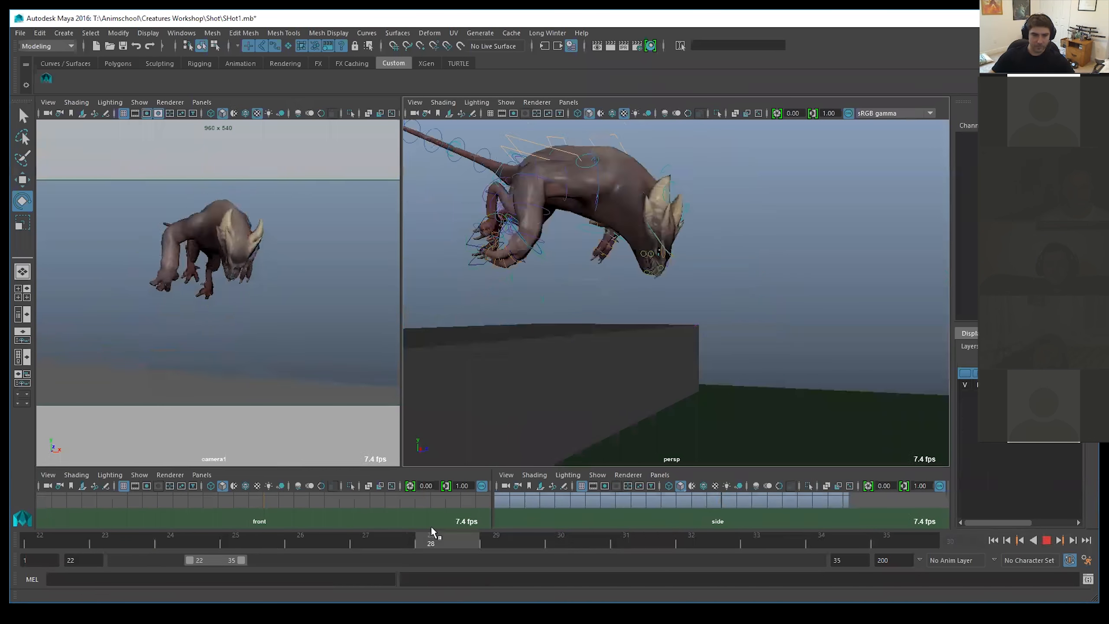
key("alt+v")
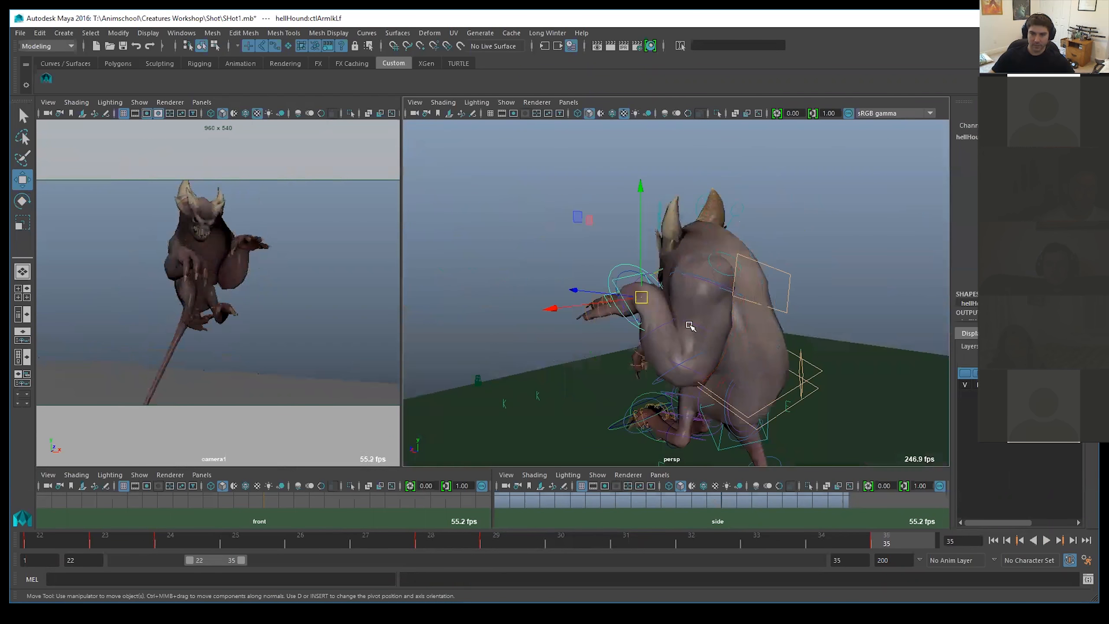
Step: Raise the left hand control above the shoulder at frame 35 and rotate it so the fingers point upward
left_click_drag(622, 280, 620, 218)
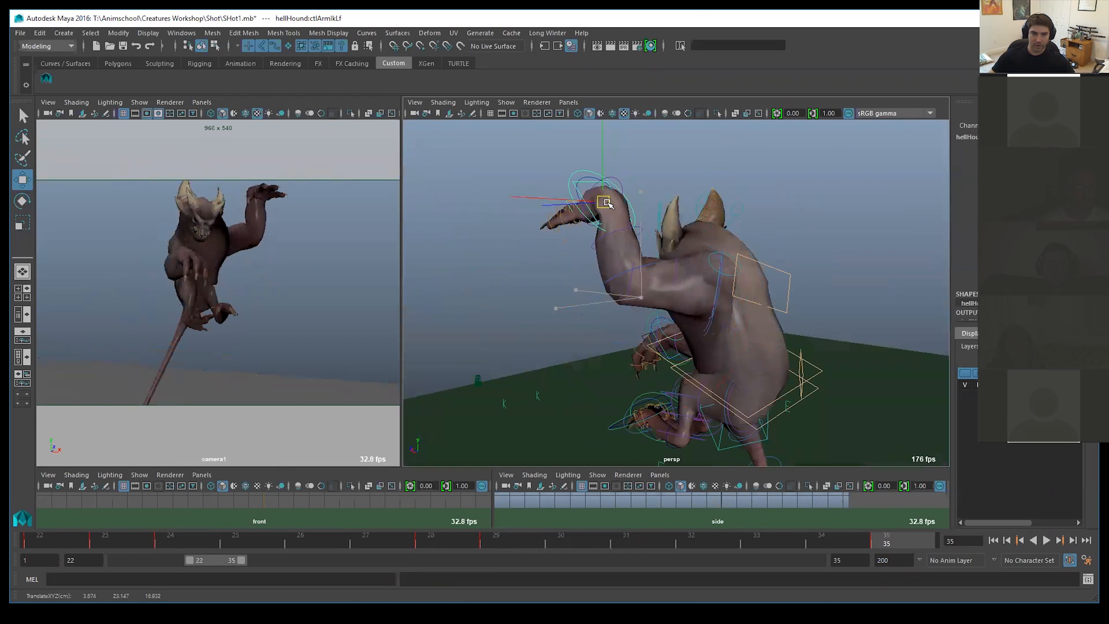
key("e")
left_click_drag(639, 166, 601, 257)
left_click_drag(542, 226, 550, 262)
Step: Adjust the right hand's pose at frame 35, then rotate the left shoulder control and key it
left_click_drag(563, 334, 580, 349)
left_click_drag(580, 350, 572, 345)
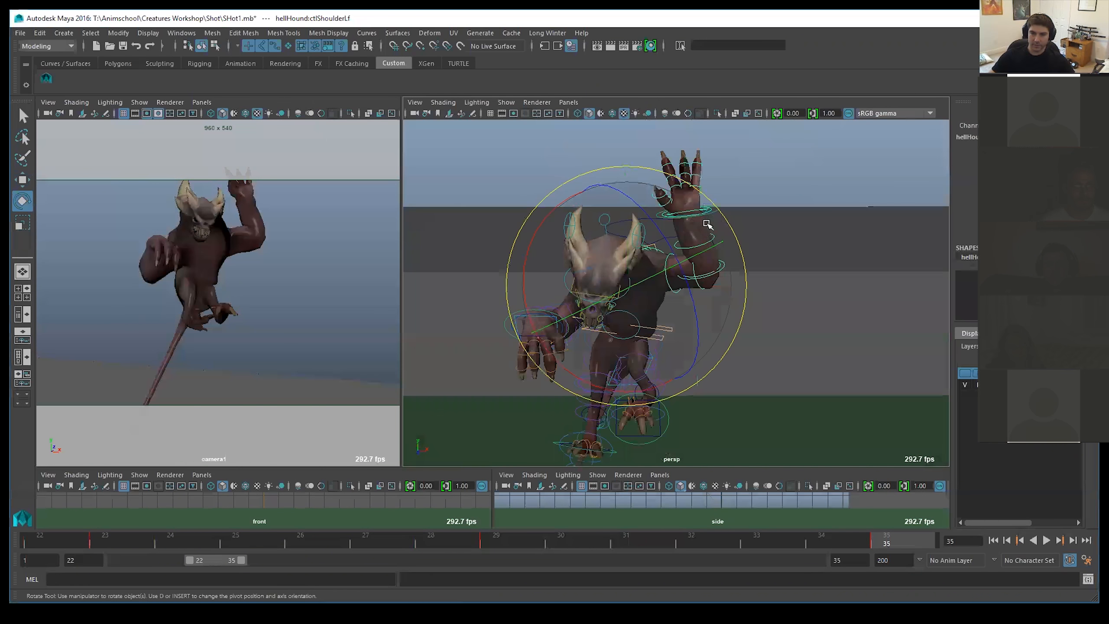
left_click_drag(707, 224, 648, 306)
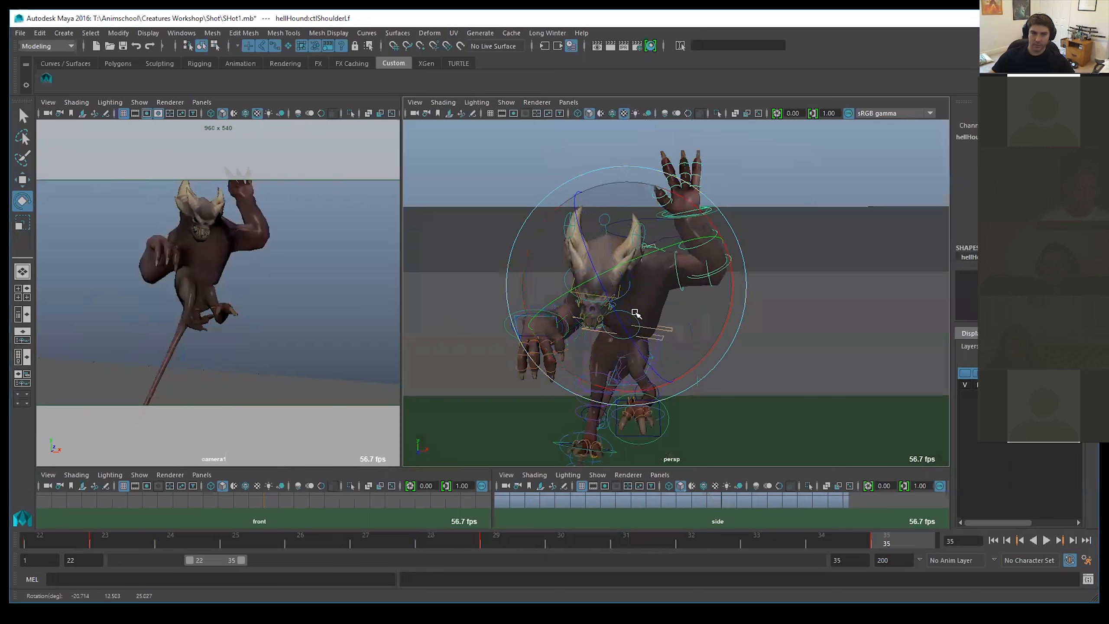
key("s")
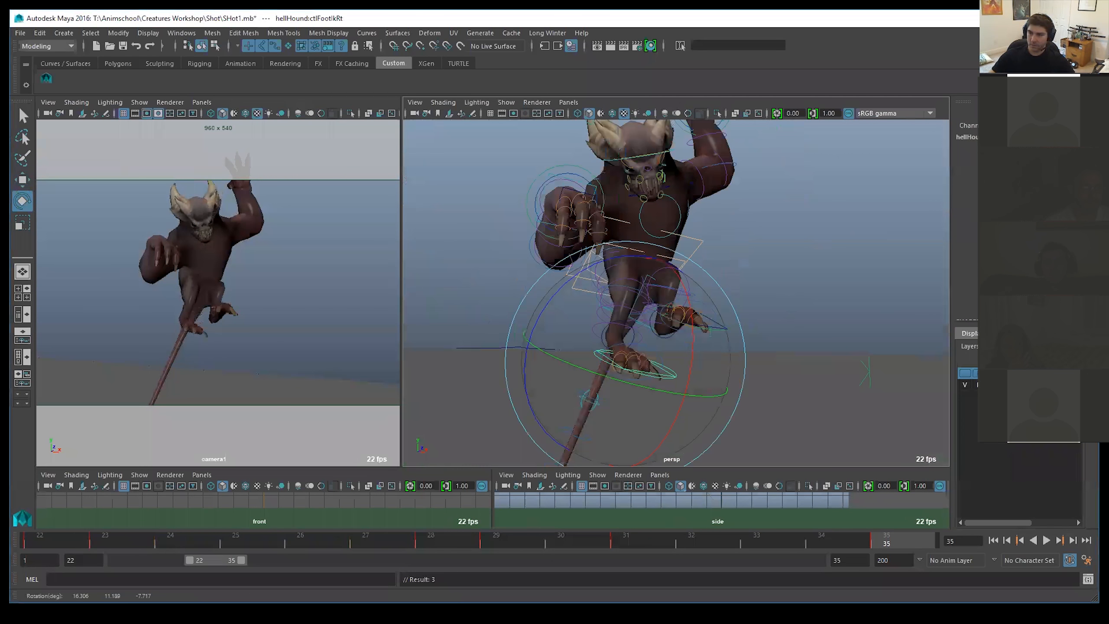
Step: Nudge the left foot control at frame 35 and key its rotation
left_click(706, 329)
key("w")
left_click_drag(686, 313, 690, 314)
key("e")
key("shift+e")
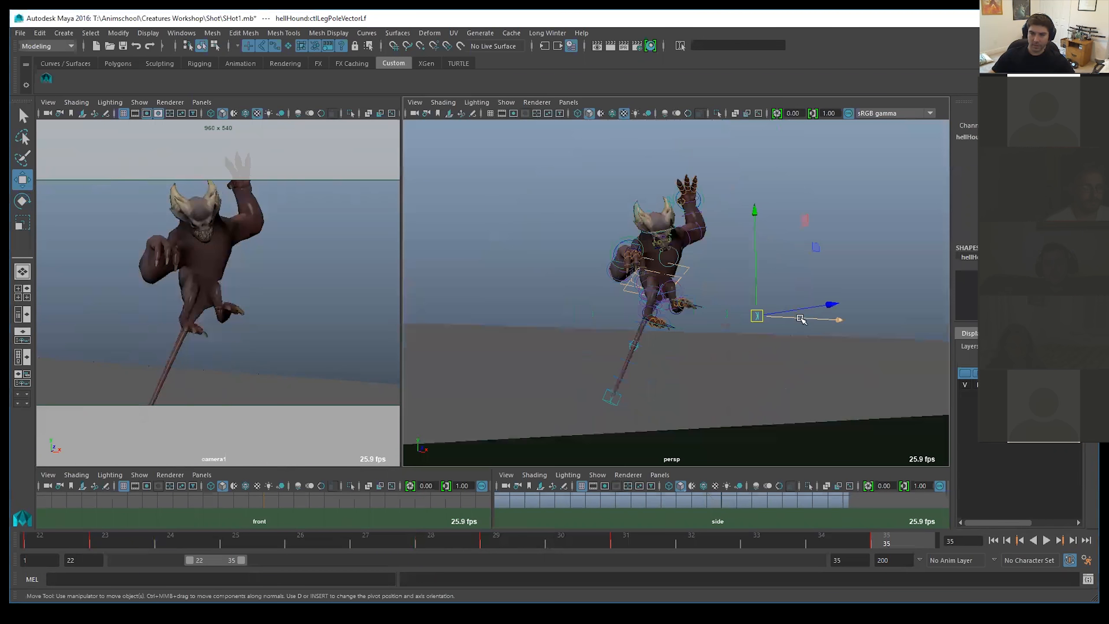
Step: Move the left leg pole vector outward at frame 35 and key it
left_click(816, 319)
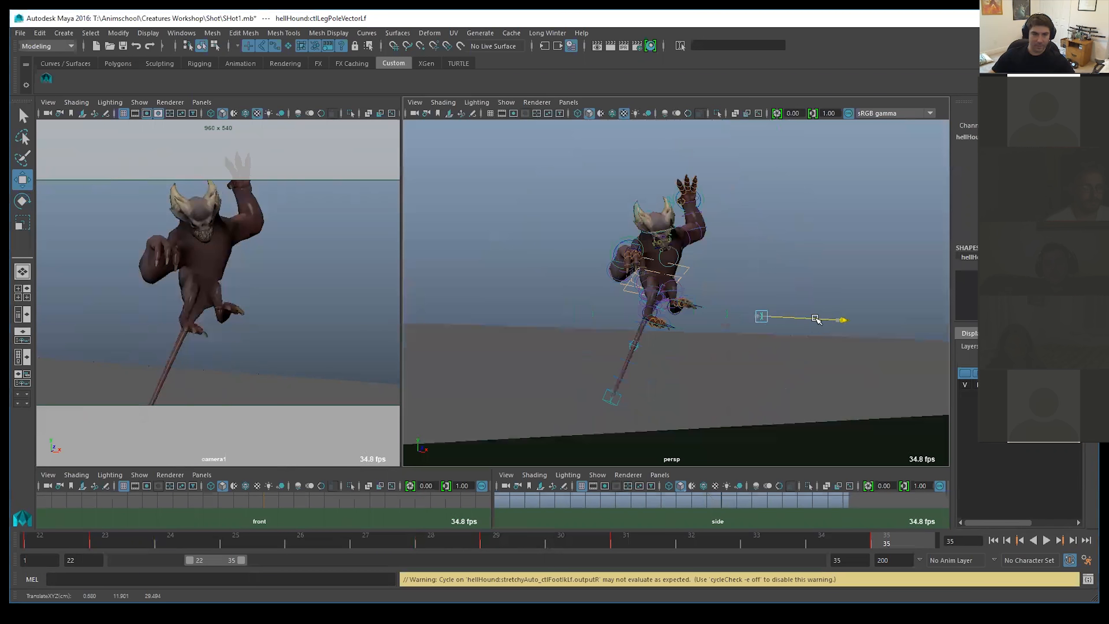
left_click_drag(813, 316, 814, 316)
key("s")
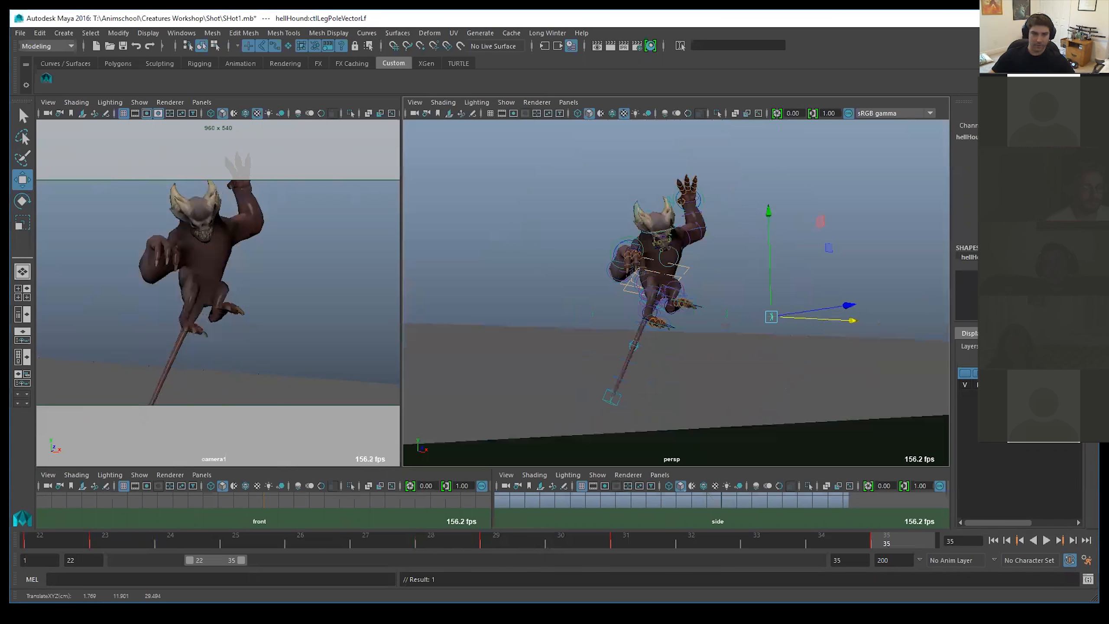
Step: Save the scene, shift the playback range to frames 32–45 and frame the creature in the perspective view
left_click(700, 306)
left_click_drag(684, 305, 688, 309)
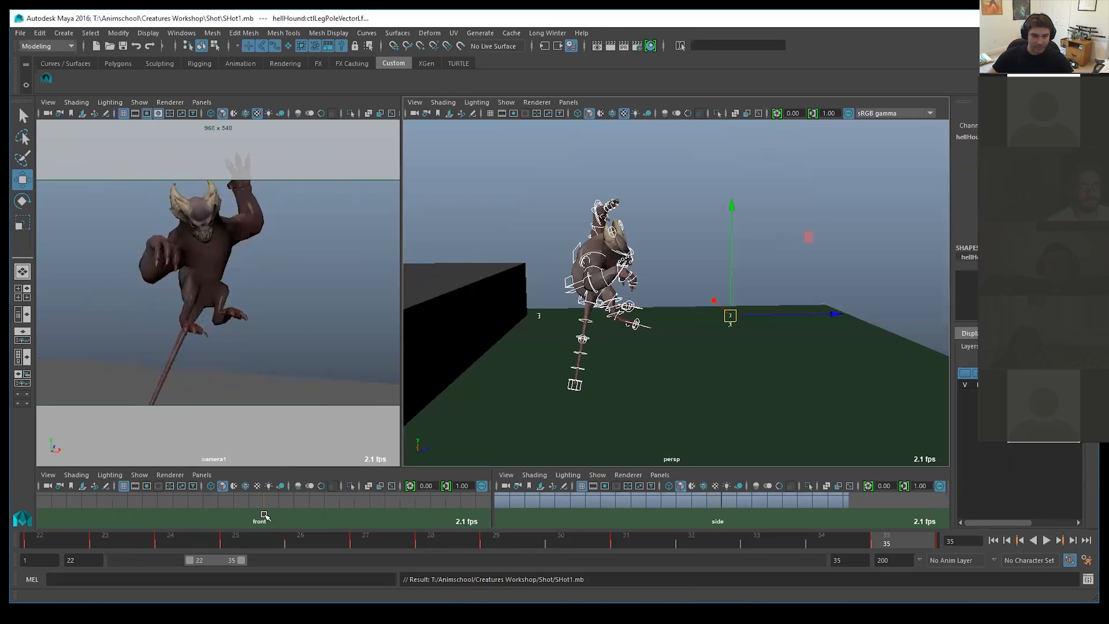
left_click_drag(234, 559, 250, 560)
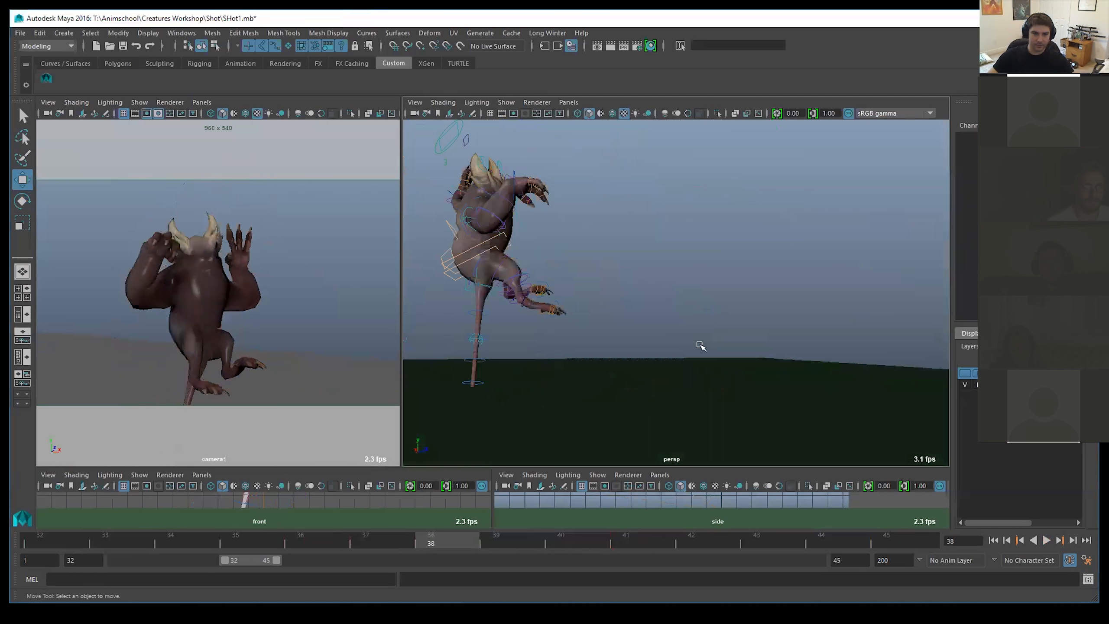
right_click_drag(700, 346, 605, 325, "alt")
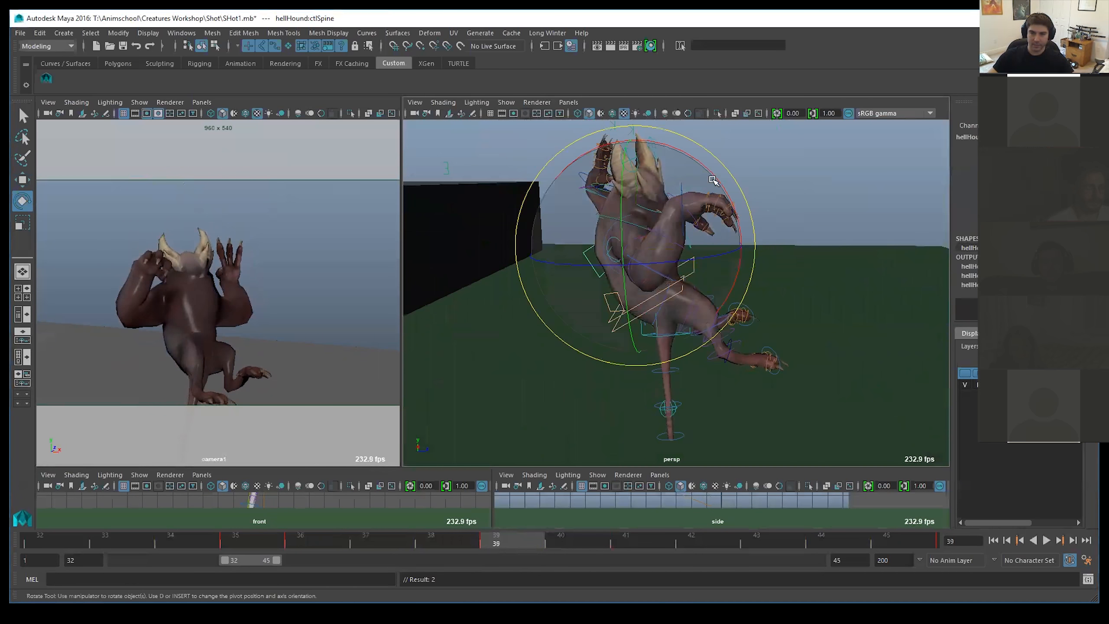
Step: Arch the spine backward at frame 39 and move and rotate the head control so the head tips back
left_click_drag(681, 158, 671, 86)
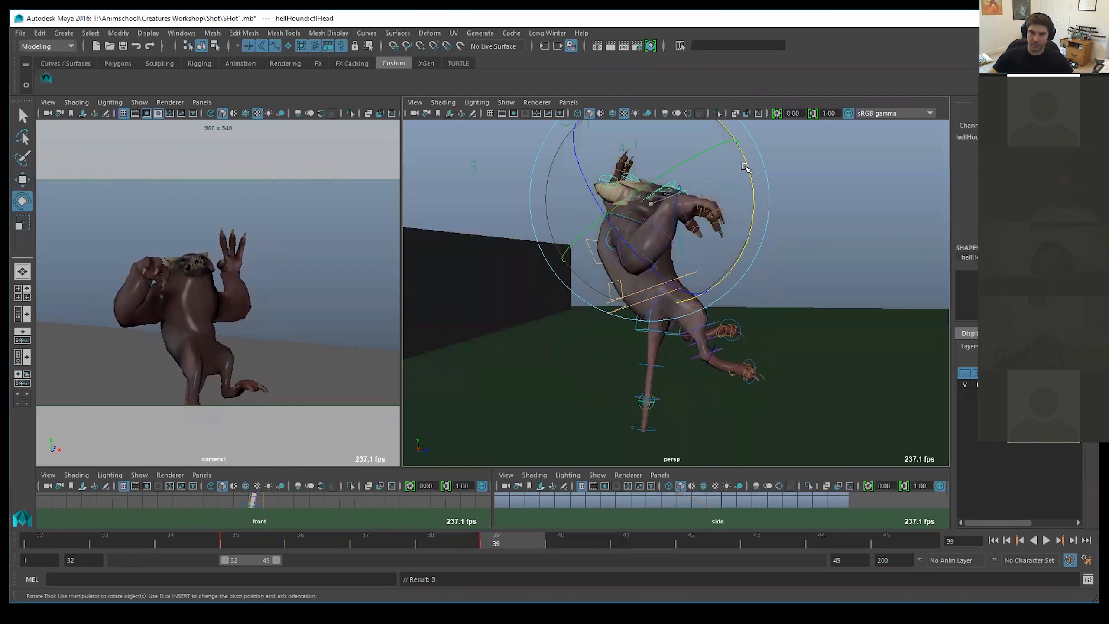
key("w")
left_click_drag(651, 204, 629, 184)
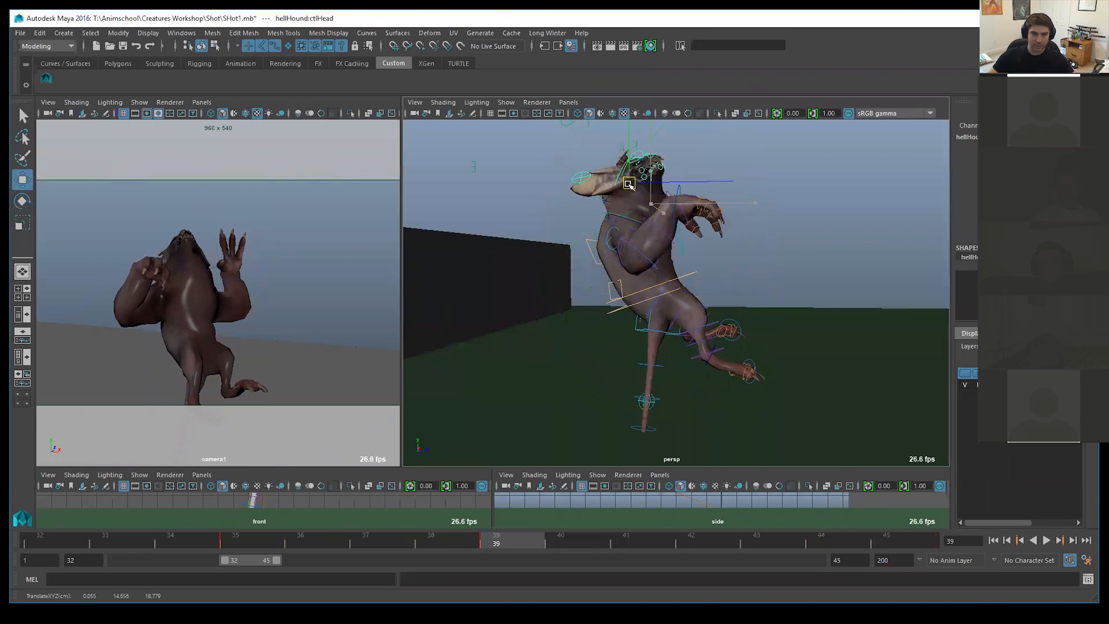
key("e")
left_click_drag(718, 148, 728, 180)
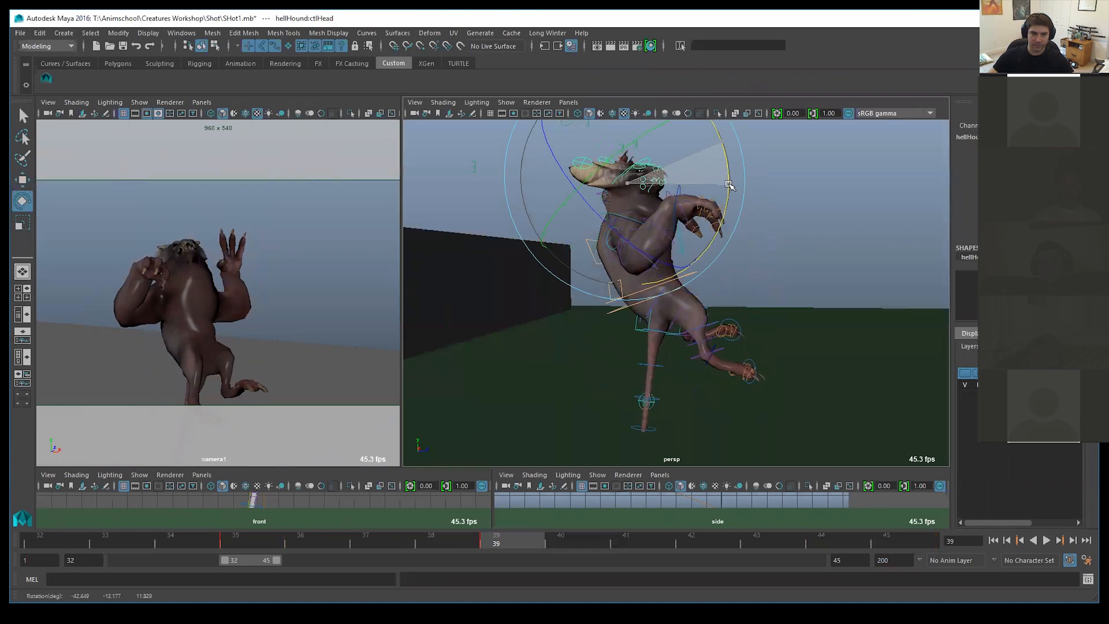
left_click_drag(735, 212, 689, 181)
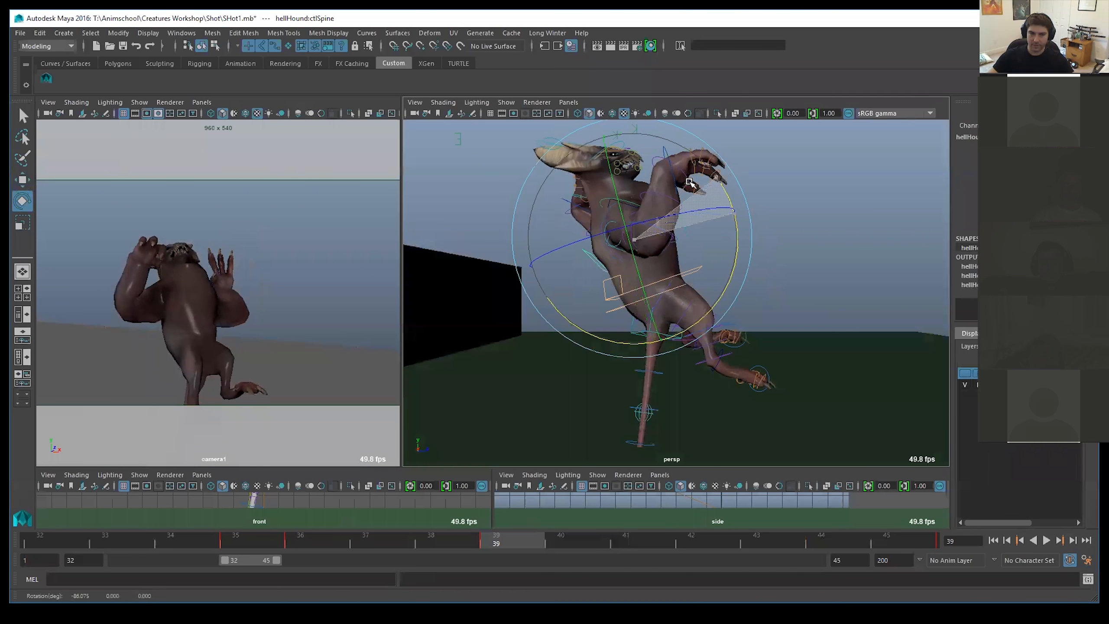
Step: Rotate the head control farther back at frame 39 and key it
left_click(598, 169)
key("w")
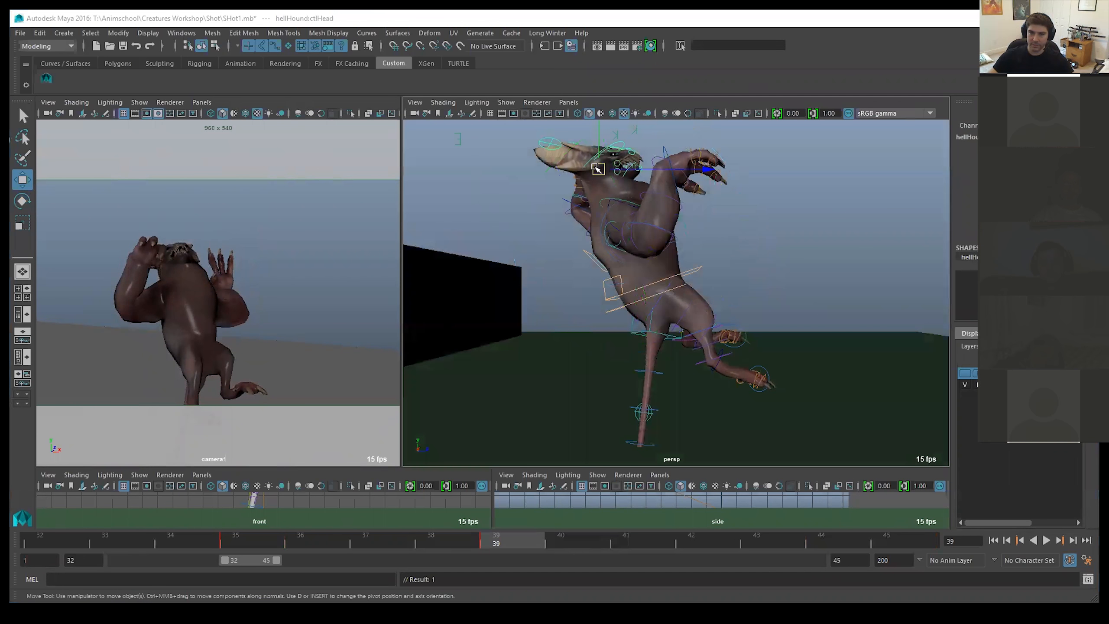
key("e")
left_click_drag(699, 152, 687, 94)
key("s")
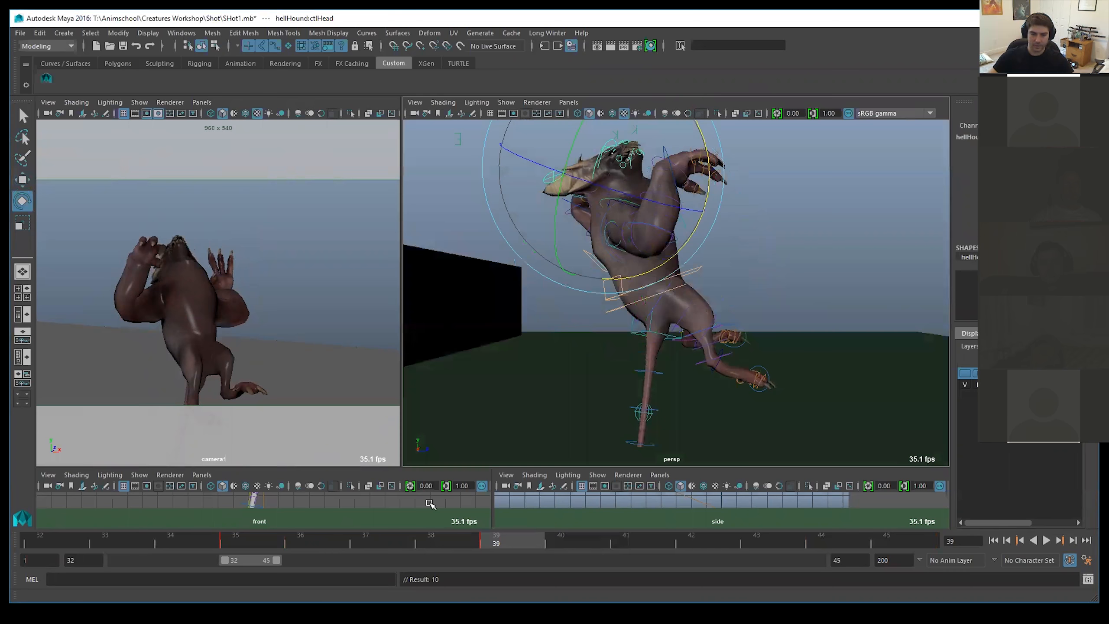
Step: Play back frames 27–70 to review the leap and landing, then stop
key("alt+v")
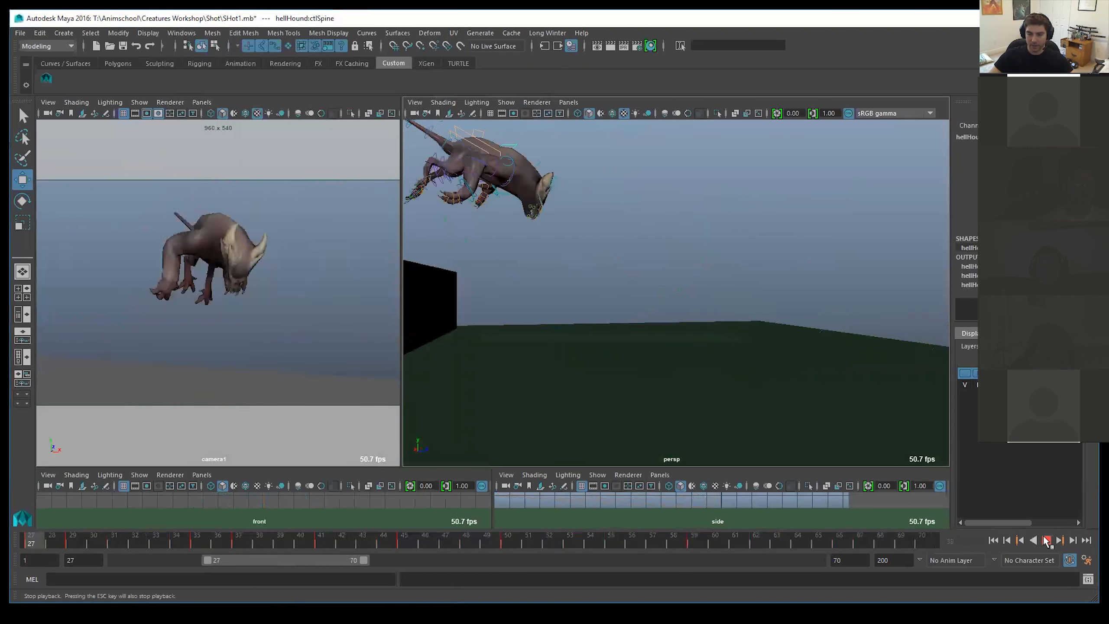
left_click(1046, 541)
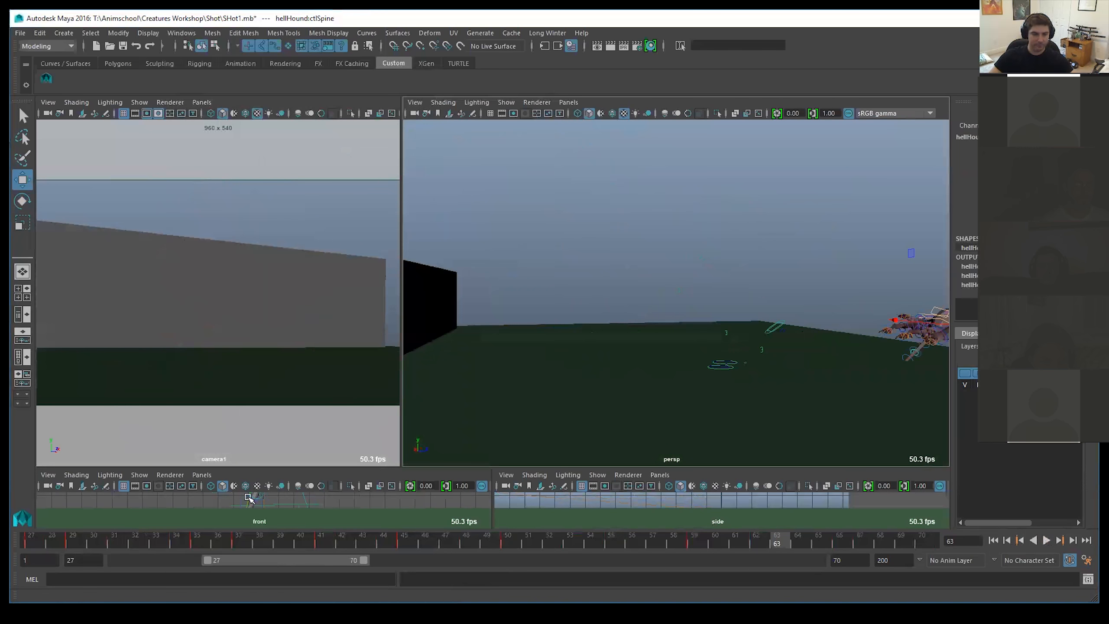
key("alt+v")
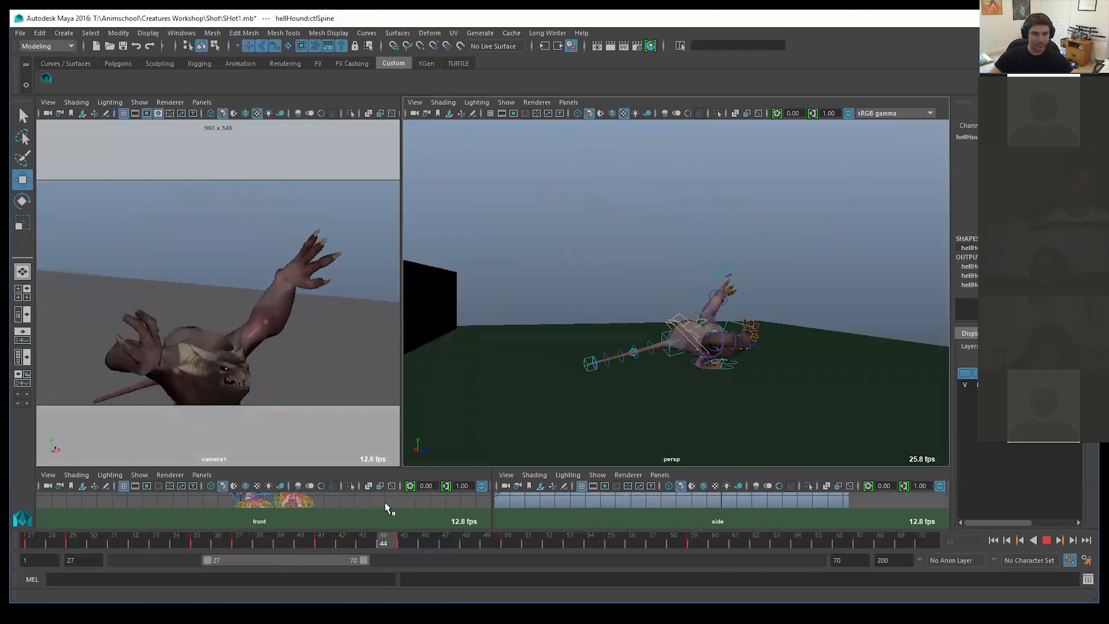
key("alt+v")
Step: Rotate the whole body control at frame 45 so the creature's torso pitches upward
left_click_drag(676, 361, 661, 359, "alt")
middle_click_drag(661, 360, 591, 330, "alt")
right_click_drag(591, 330, 646, 332, "alt")
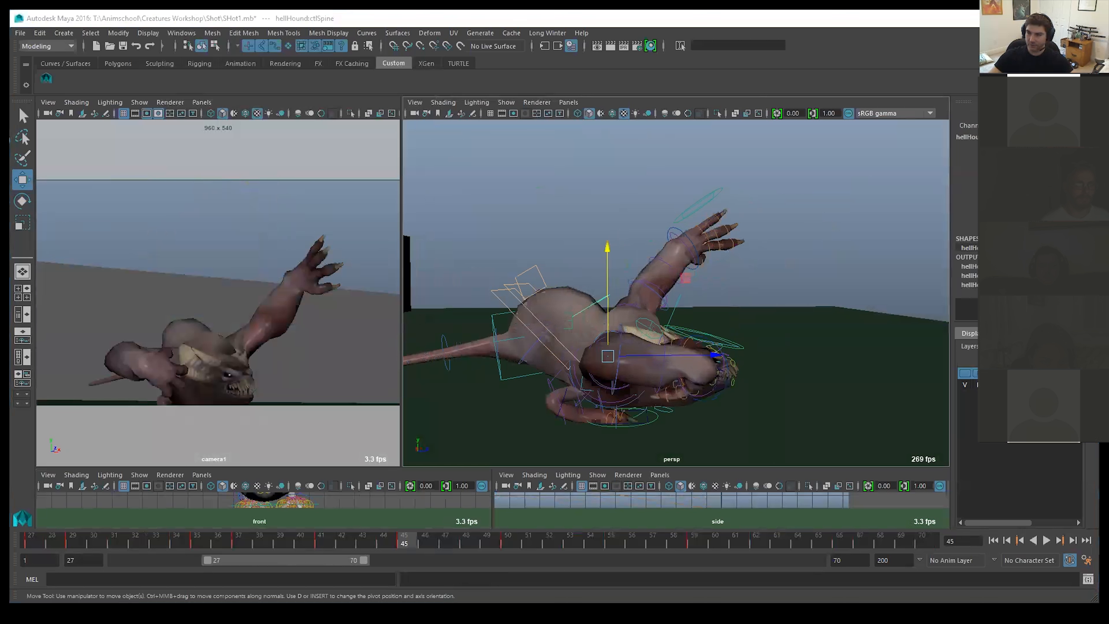
key("Up")
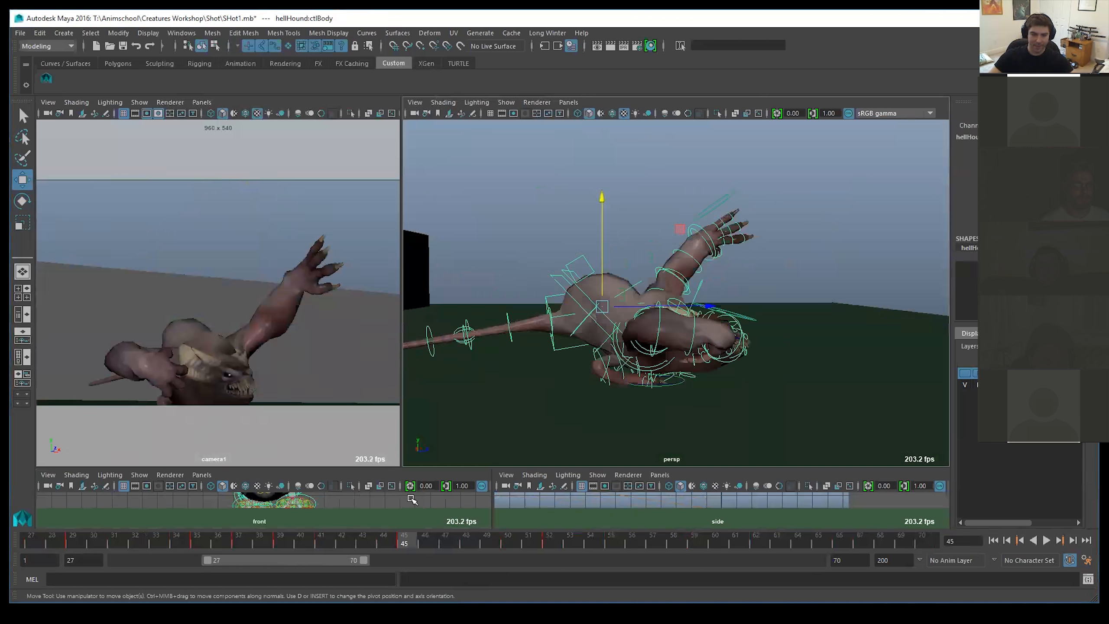
key("e")
left_click_drag(657, 211, 594, 198)
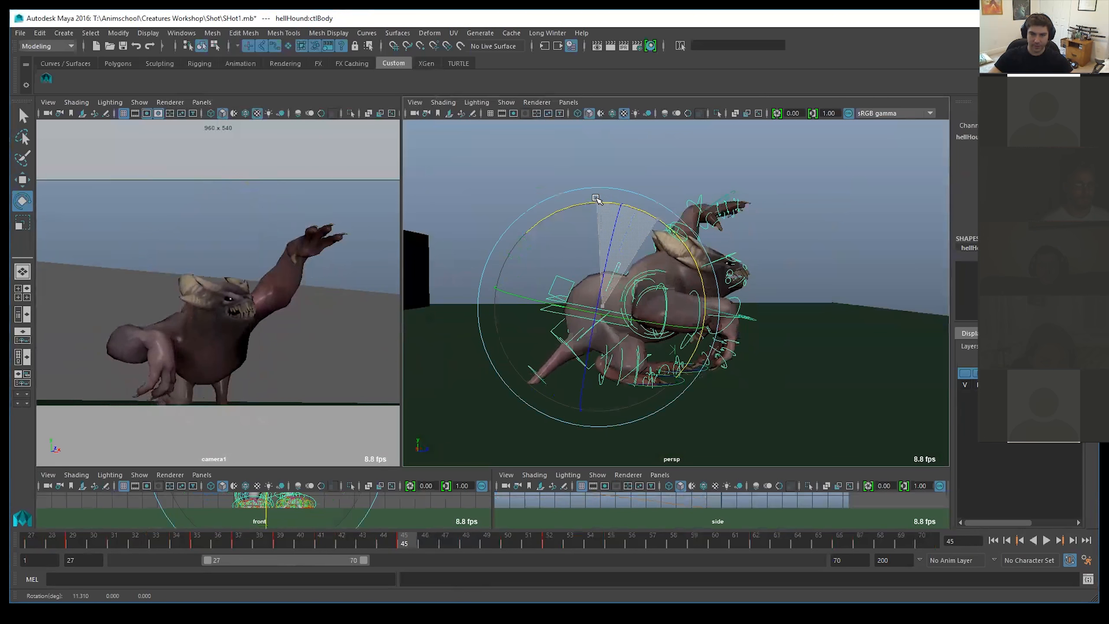
Step: Move and rotate the spine control at frame 45, then rotate the head upward
scroll(608, 272, "up", 1)
left_click(607, 273)
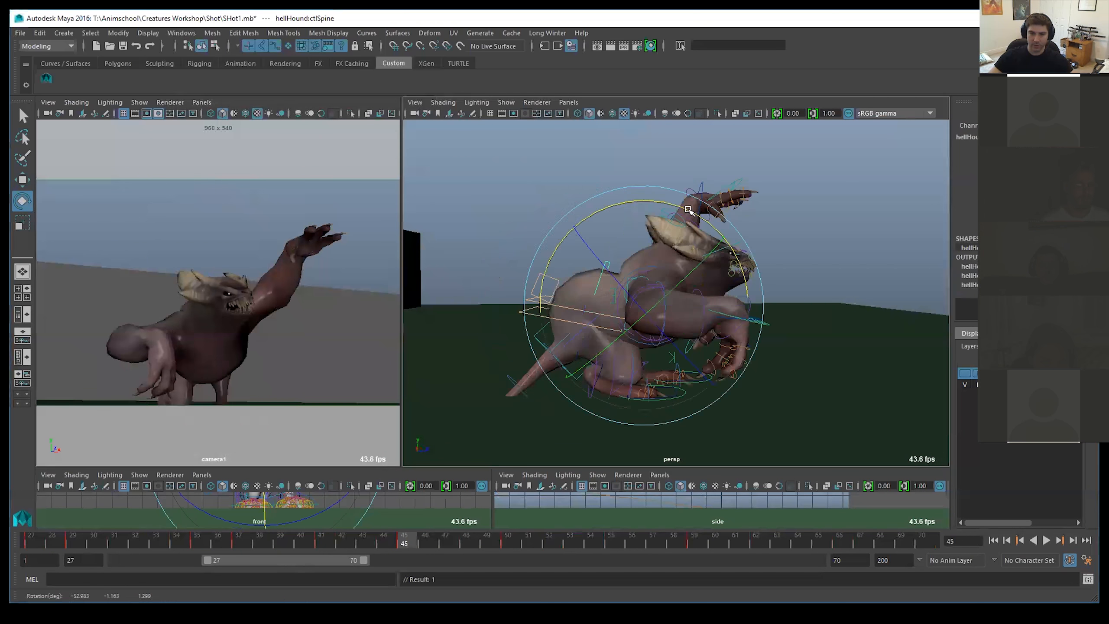
key("w")
left_click_drag(646, 305, 641, 286)
key("e")
left_click_drag(678, 197, 684, 198)
left_click(660, 181)
left_click_drag(759, 150, 733, 134)
Step: Rotate the body more upright at frame 45 and refine the spine control's position and rotation
middle_click_drag(694, 195, 680, 153, "alt")
left_click(609, 284)
left_click_drag(662, 209, 617, 219)
left_click(703, 199)
key("w")
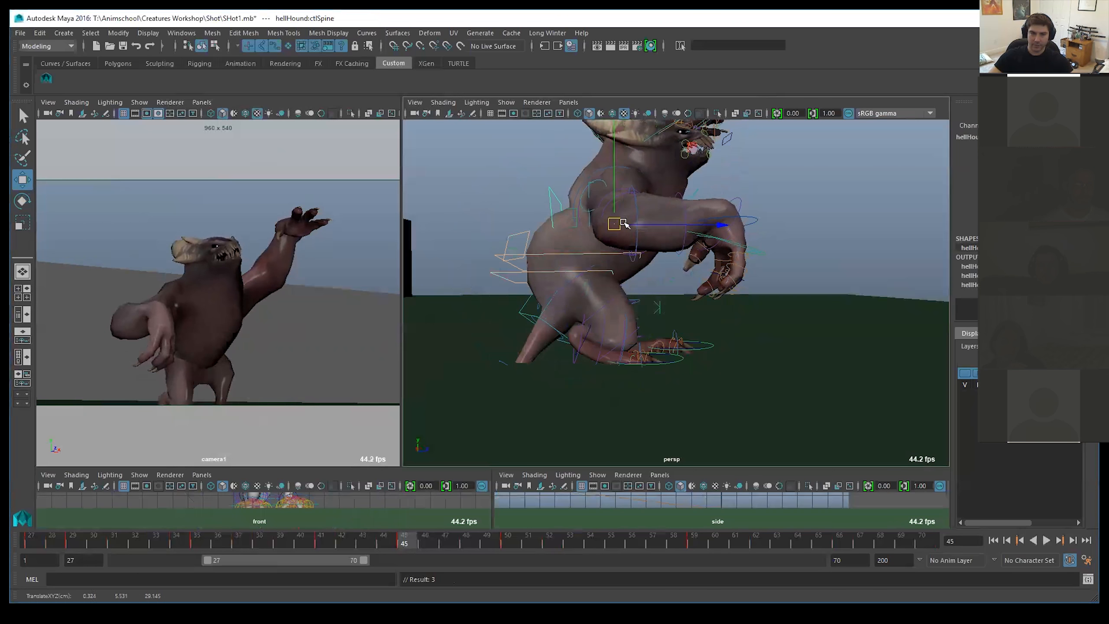
key("e")
left_click_drag(716, 211, 713, 198)
Step: Tilt the head control back at frame 45 so the snout points upward
middle_click_drag(722, 204, 704, 280, "alt")
left_click(664, 214)
left_click_drag(668, 218, 715, 174)
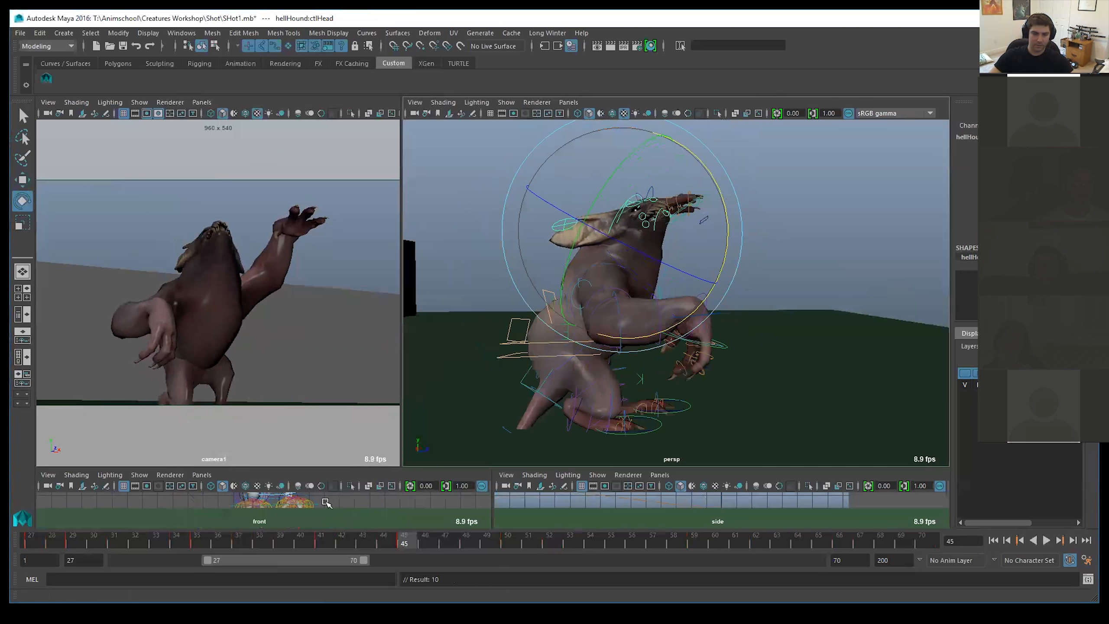
Step: Play through the landing to frame 52, rotate the head downward there and key it
left_click(197, 541)
key("alt+v")
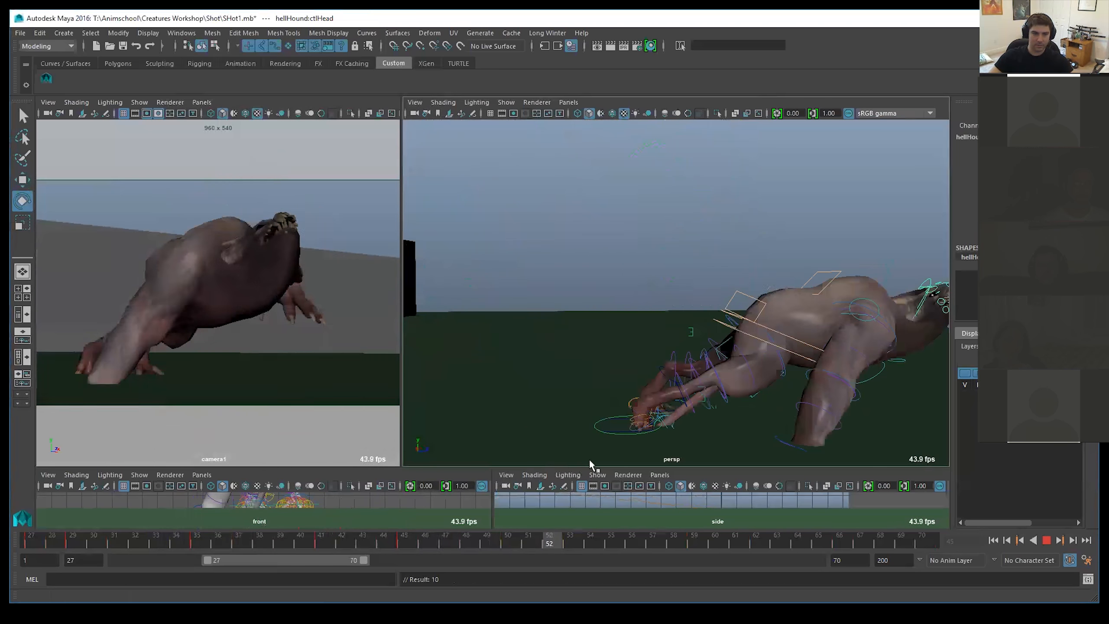
key("alt+v")
right_click_drag(763, 373, 754, 322, "alt")
middle_click_drag(754, 322, 673, 313, "alt")
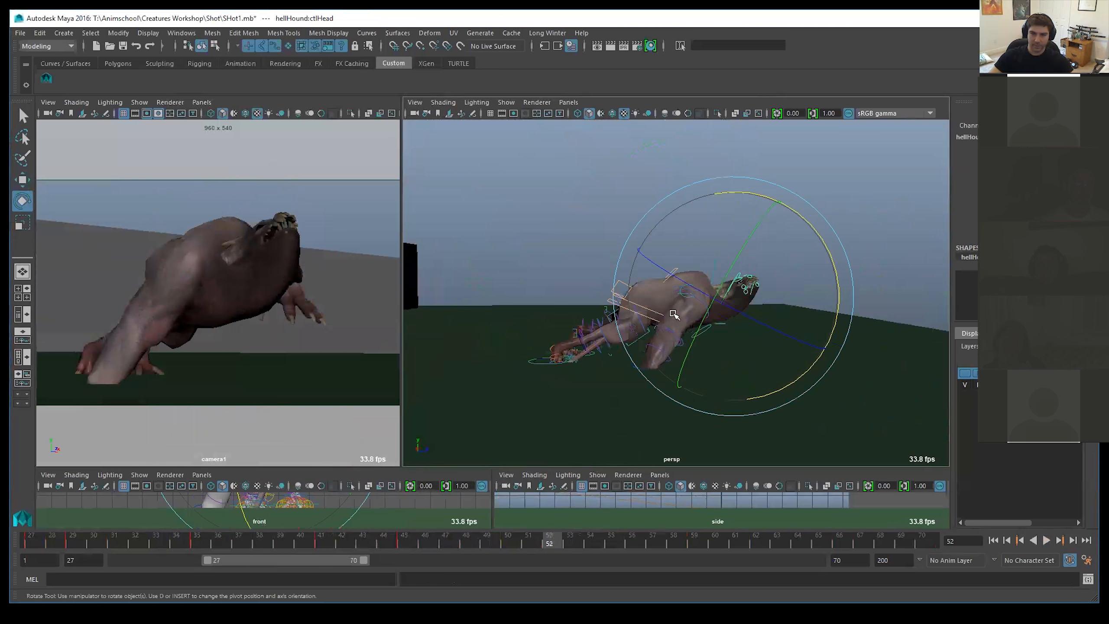
left_click_drag(819, 238, 668, 491)
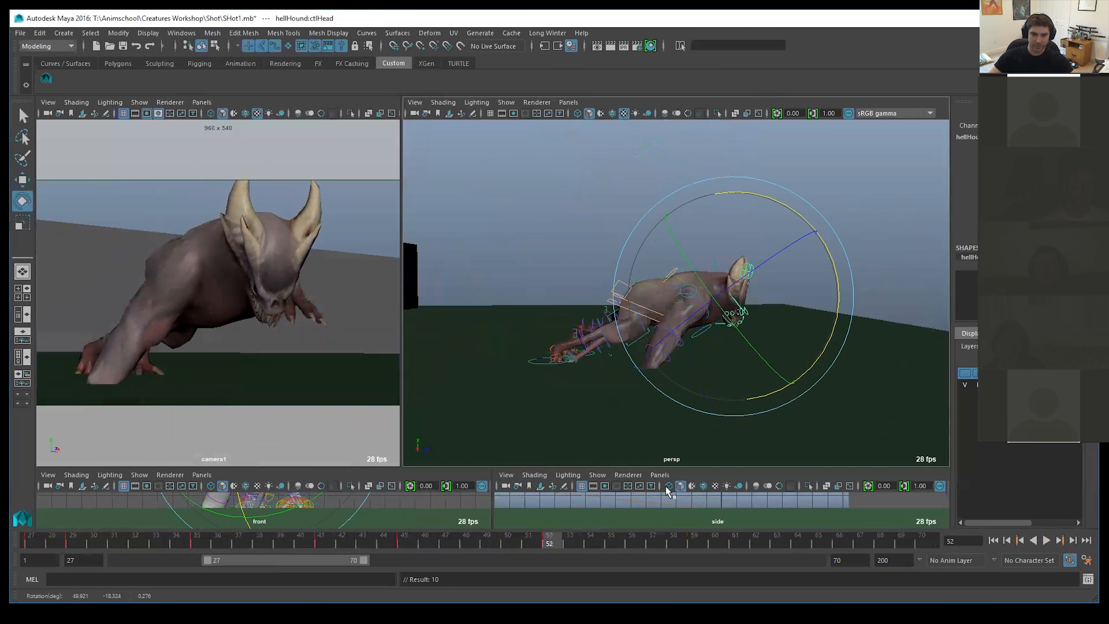
Step: Advance to the stretched-out leap pose past frame 57 and rotate the head control downward
key("alt+v")
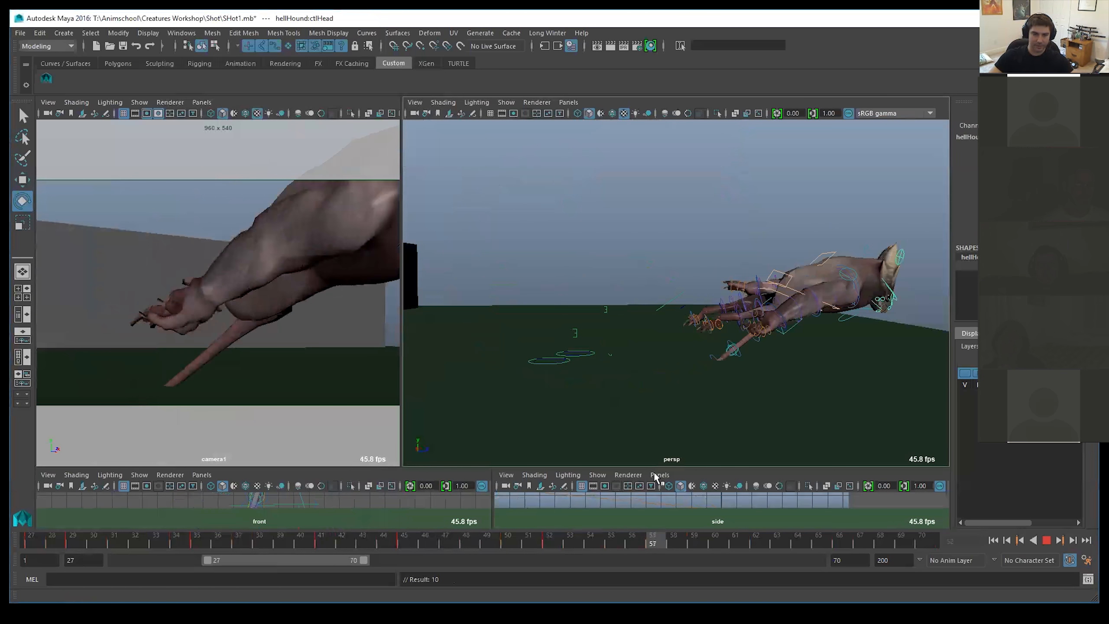
key("alt+v")
middle_click_drag(829, 341, 647, 332, "alt")
left_click_drag(823, 279, 790, 380)
Step: Return to frame 52 and rotate the whole body control so the chest pitches toward the ground
left_click(549, 541)
right_click_drag(655, 314, 710, 315, "alt")
left_click(548, 131)
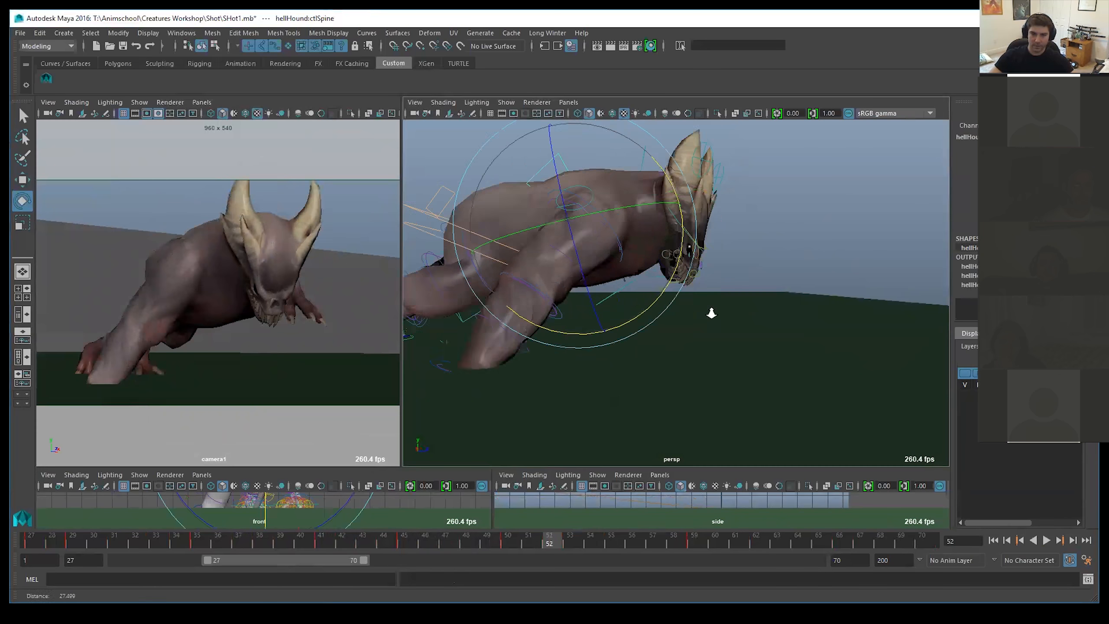
middle_click_drag(711, 315, 786, 344, "alt")
right_click_drag(786, 343, 758, 344, "alt")
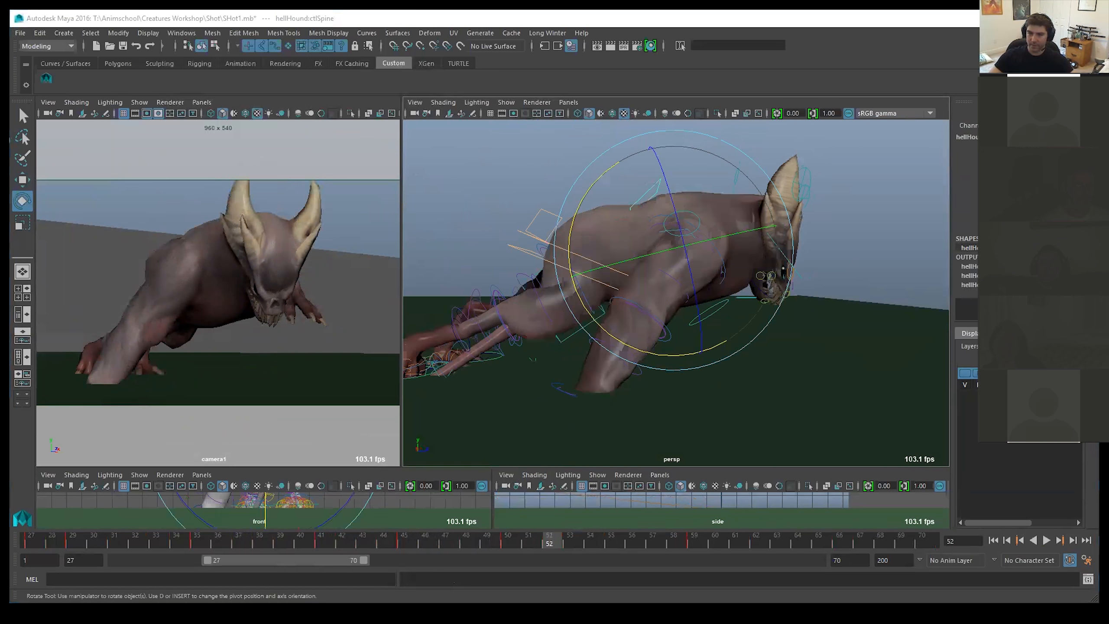
left_click(668, 187)
left_click_drag(665, 188, 672, 219)
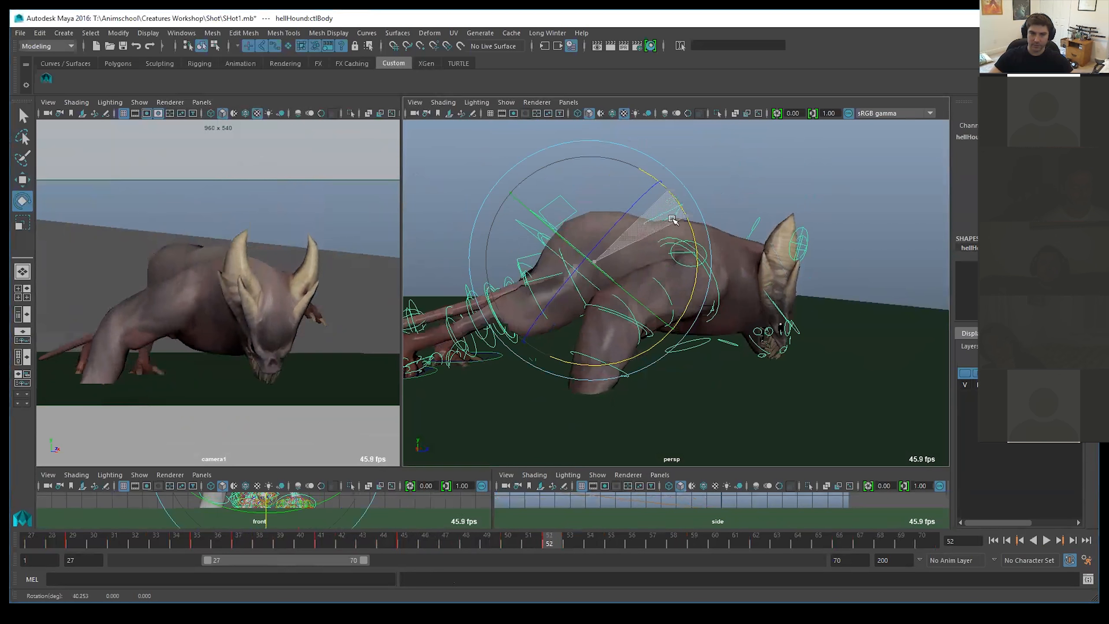
Step: Rotate the spine control forward at frame 52 and adjust its height
left_click(673, 210)
left_click_drag(650, 178, 674, 183)
key("w")
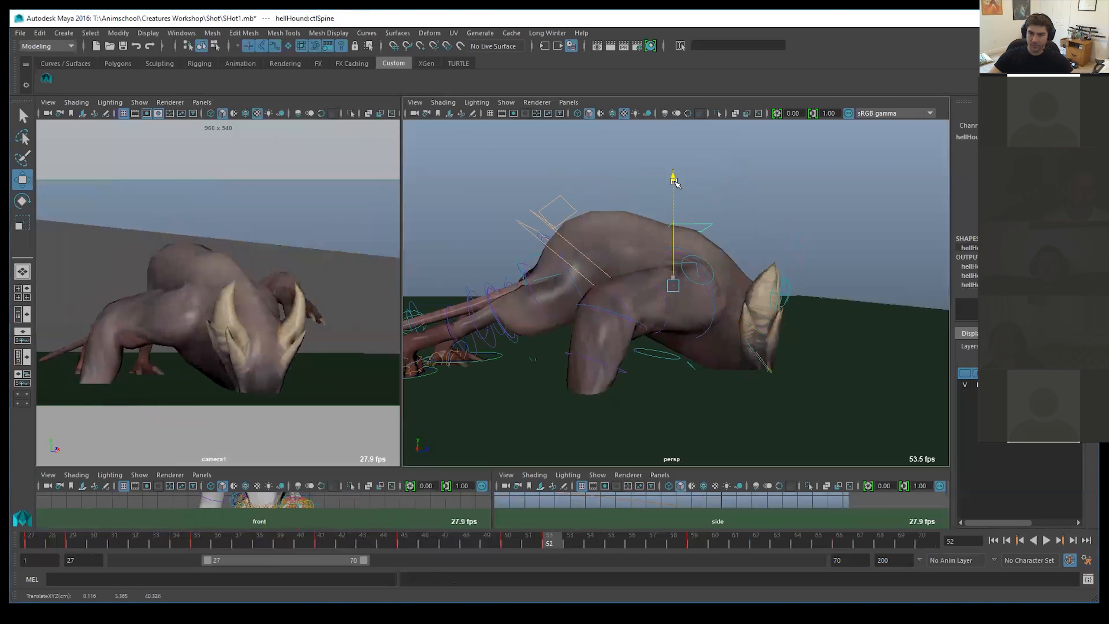
Step: Rotate the head upward at frame 52 so the face points forward, refining the spine's bend
left_click(780, 299)
key("e")
left_click_drag(806, 259, 714, 230)
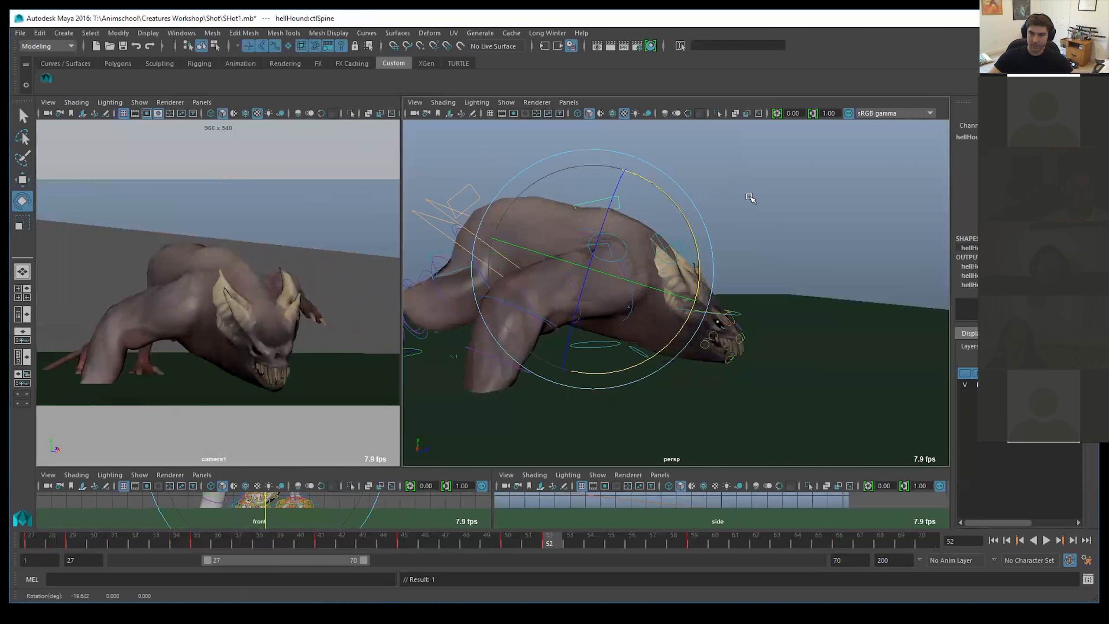
left_click(737, 313)
left_click_drag(765, 240, 691, 194)
key("w")
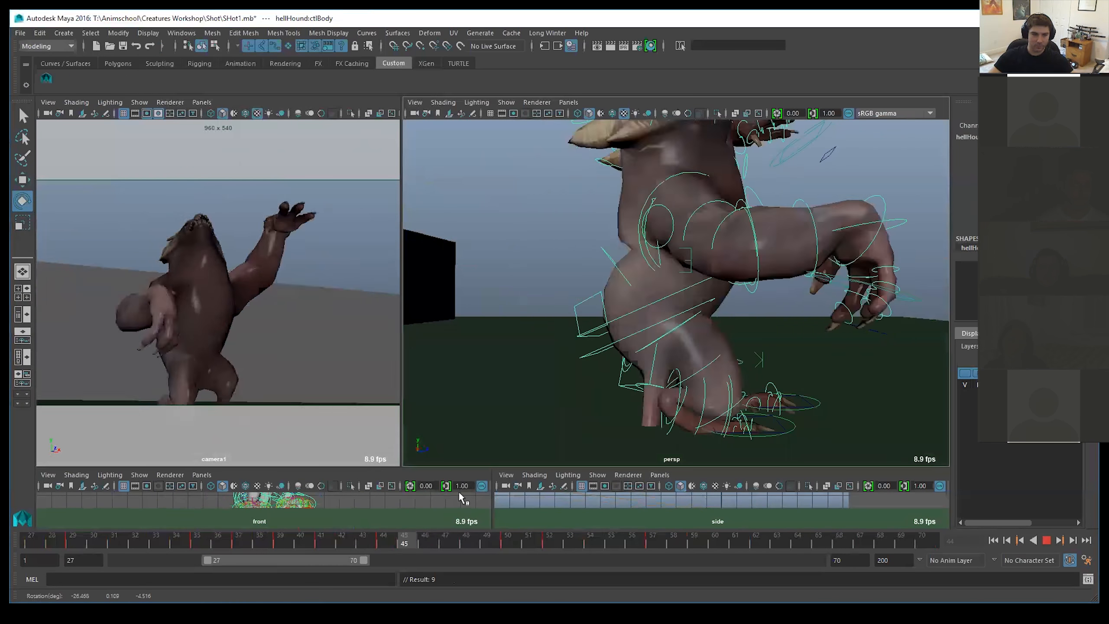
Step: Go back to frame 41 and slightly adjust the body control's rotation in the airborne pose
left_click_drag(554, 481, 323, 467)
middle_click_drag(658, 311, 694, 422, "alt")
left_click_drag(649, 264, 642, 247)
left_click(458, 227)
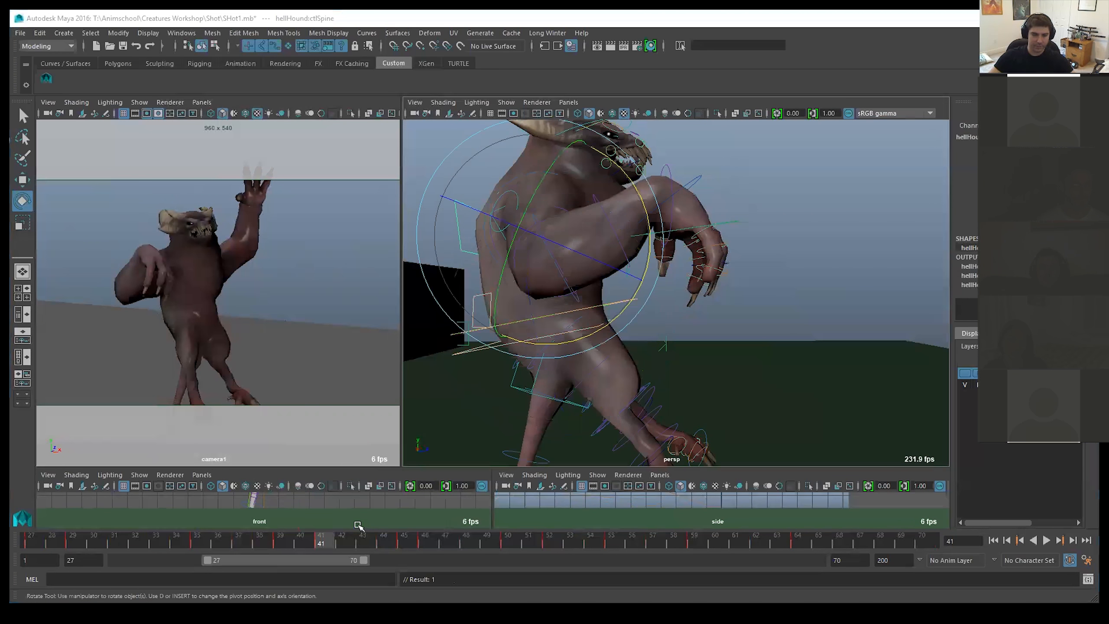
left_click(281, 542)
left_click_drag(466, 540, 365, 534)
right_click_drag(743, 401, 760, 346, "alt")
middle_click_drag(760, 345, 760, 218, "alt")
left_click_drag(741, 210, 730, 203)
key("ctrl+z")
Step: Shift the spine control backward at frame 45 and rotate it to smooth the arch of the back
left_click(407, 537)
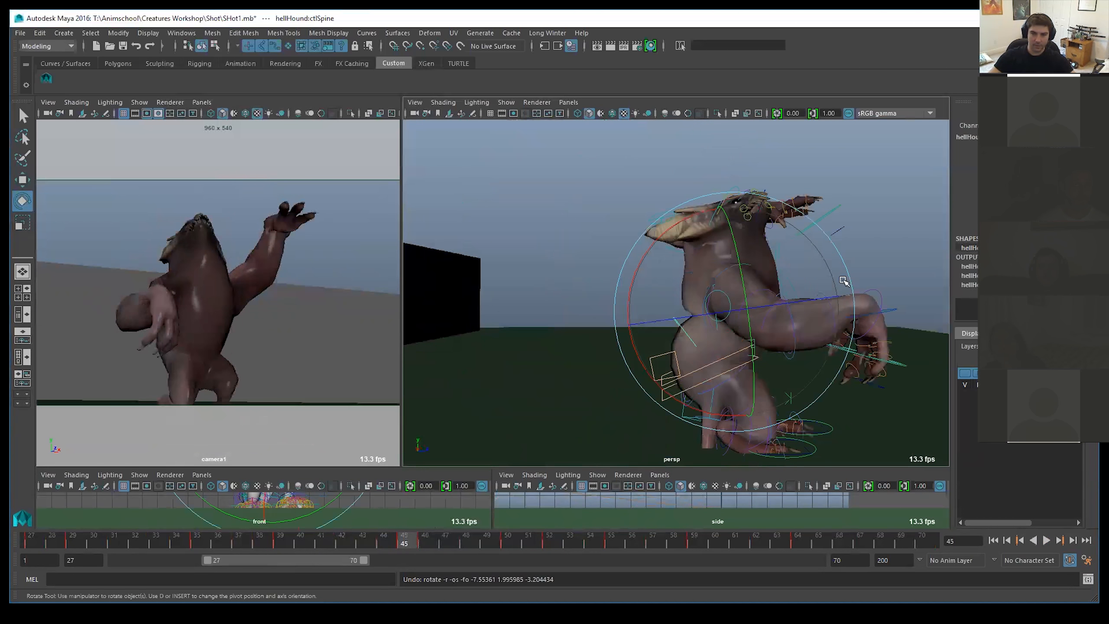
key("w")
left_click_drag(733, 308, 708, 301)
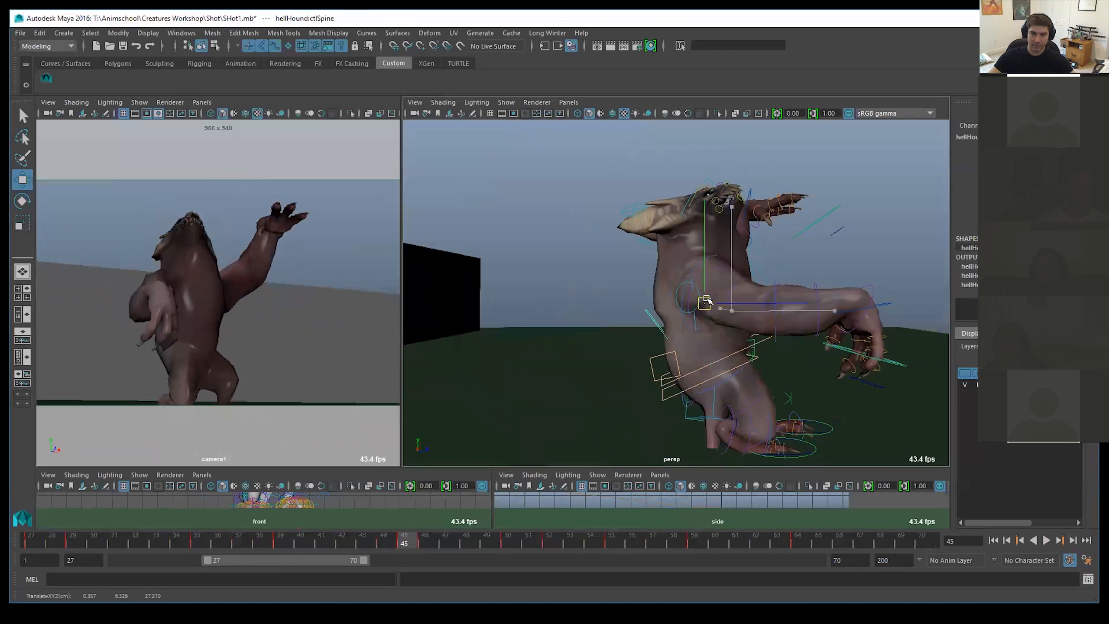
key("e")
left_click_drag(643, 237, 620, 224)
Step: Adjust the spine and tilt the head back at frame 48, then play back the shot
left_click_drag(438, 528, 465, 534)
left_click_drag(705, 221, 886, 219)
left_click(770, 217)
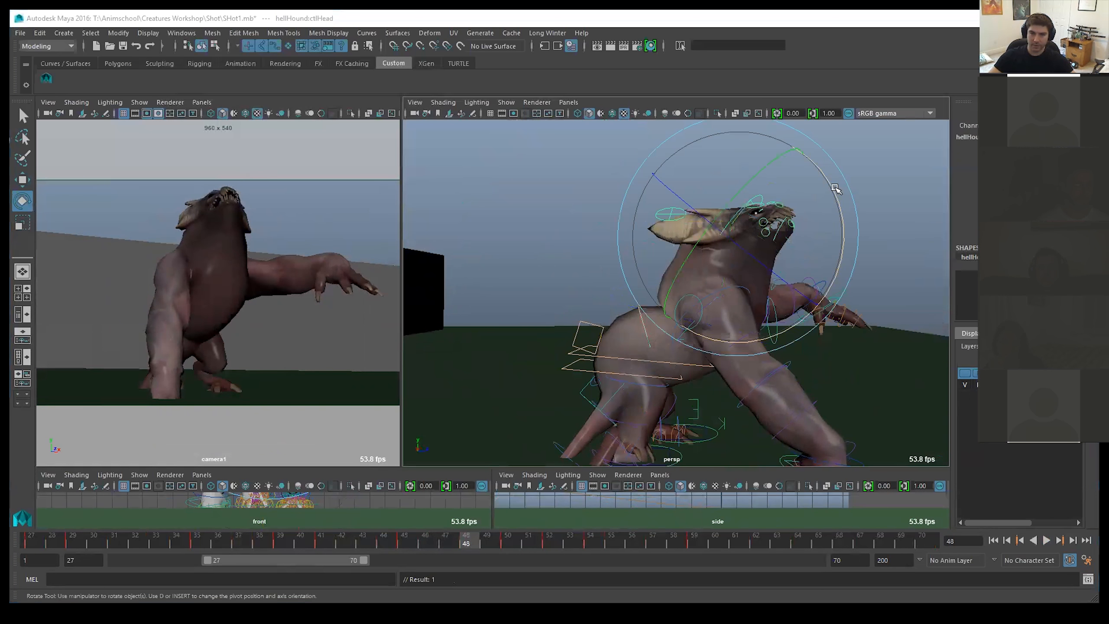
left_click_drag(835, 189, 795, 149)
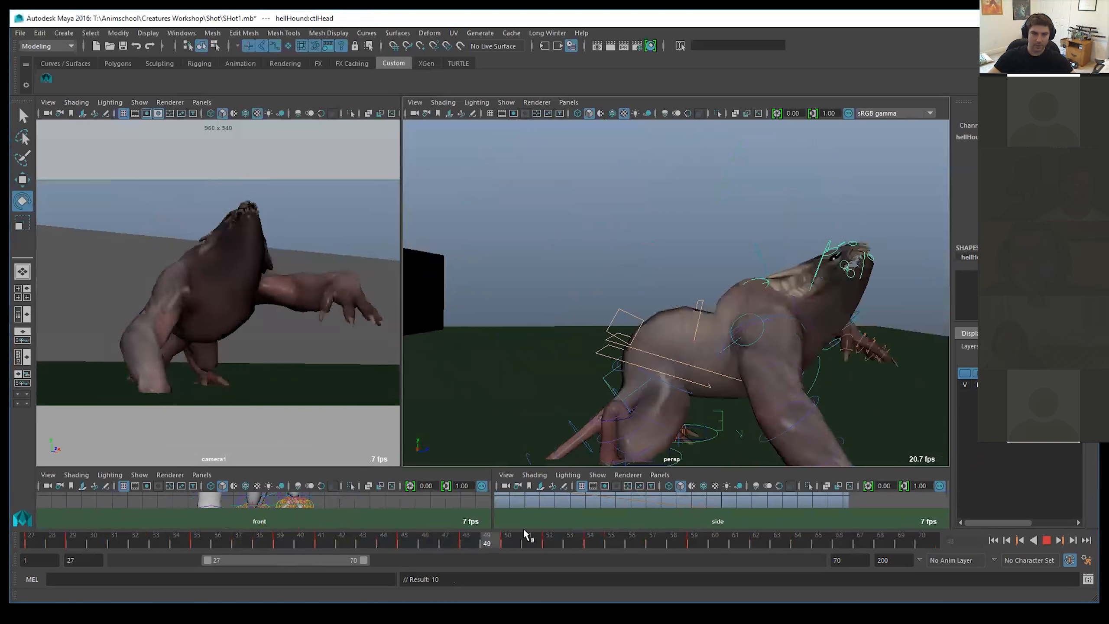
left_click(1047, 540)
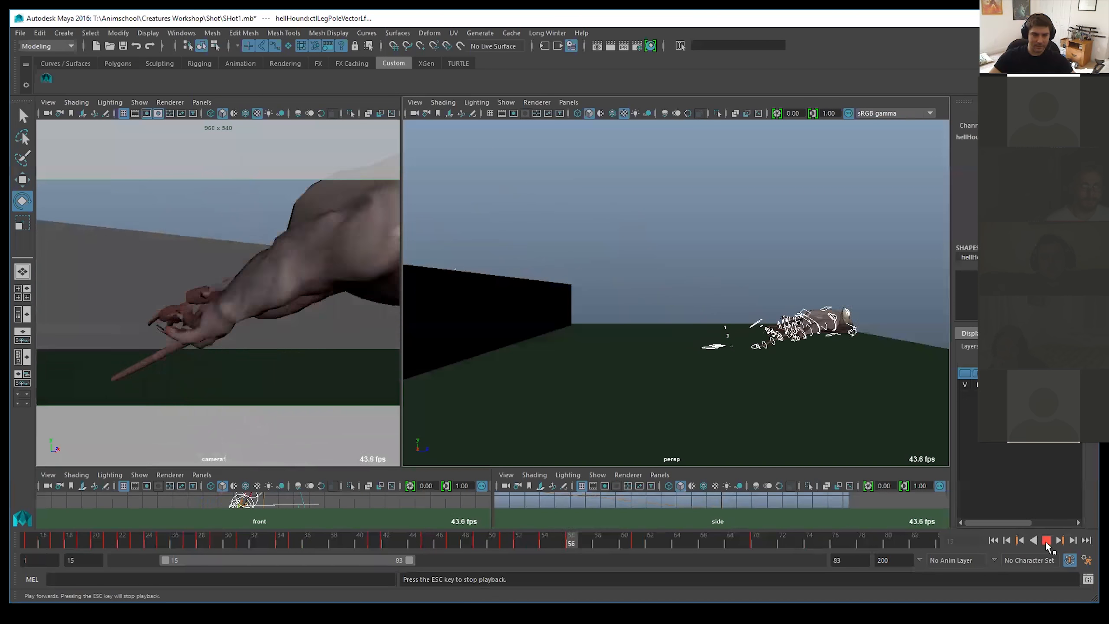